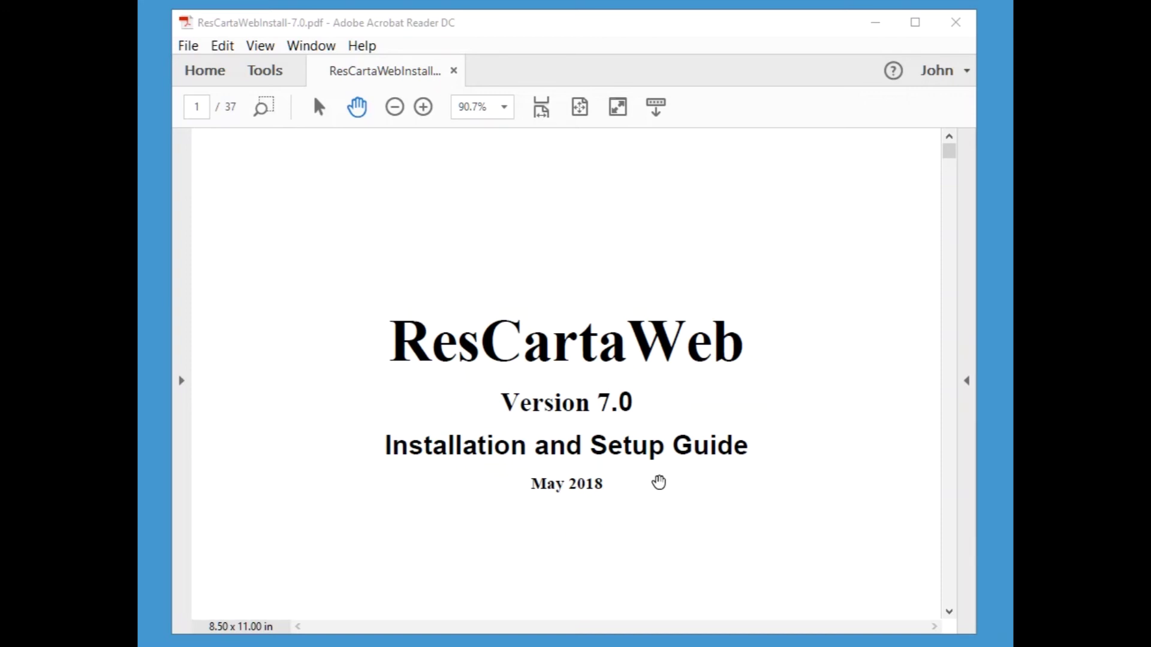
- Search the install guide for 'mysql' and jump to the match on page 27
left_click(659, 482)
key("ctrl+f")
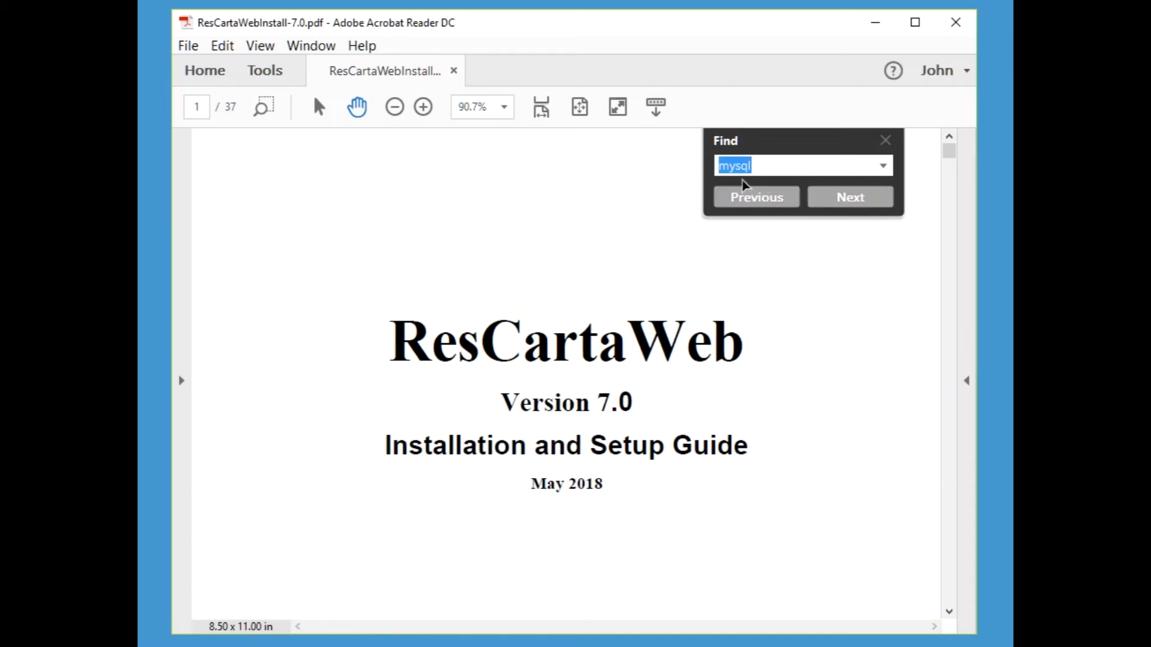
left_click(847, 203)
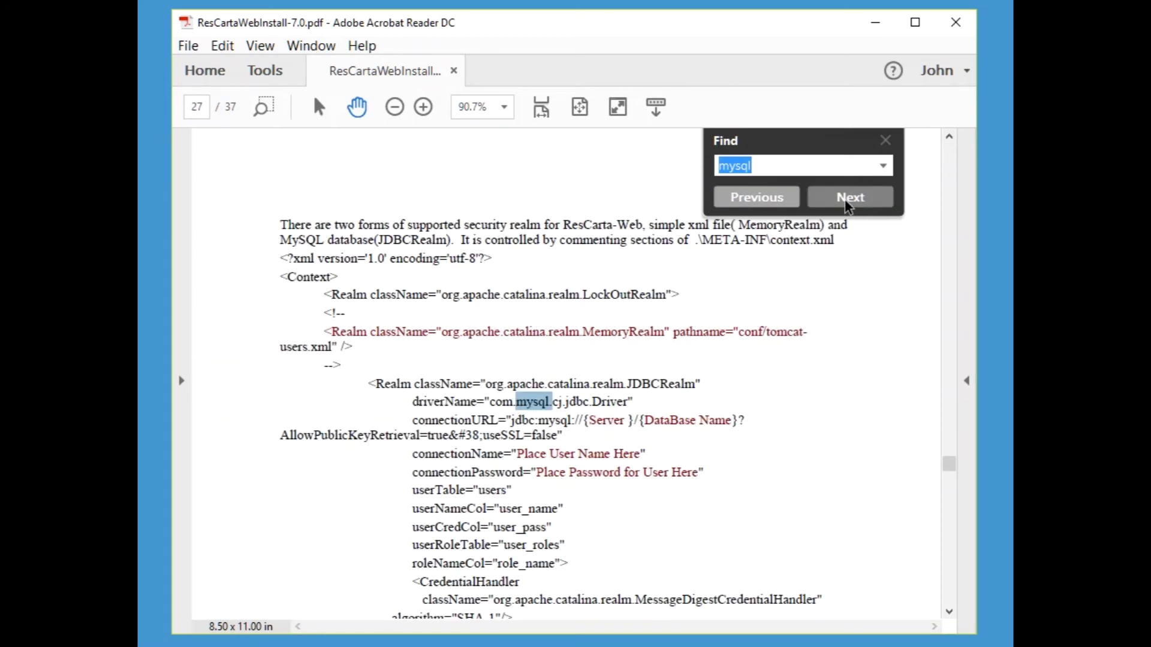
left_click(885, 141)
- Bring the whole Context/JDBCRealm example into view, then switch to the webapps folder
left_click_drag(820, 334, 807, 284)
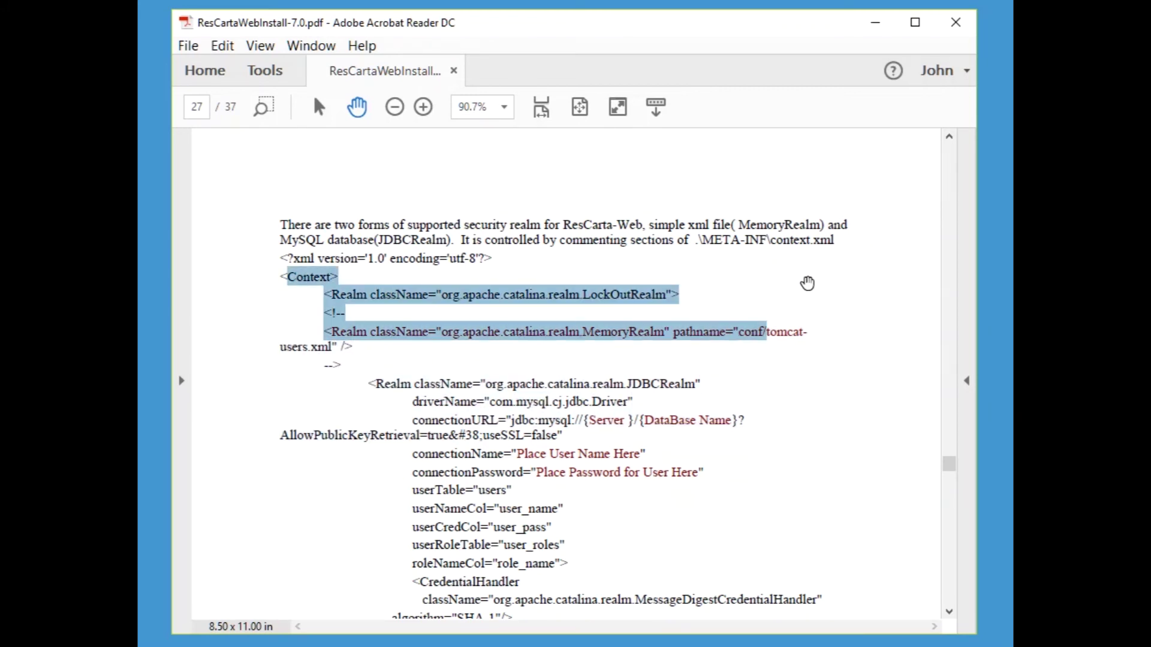
left_click(839, 282)
left_click_drag(841, 282, 851, 214)
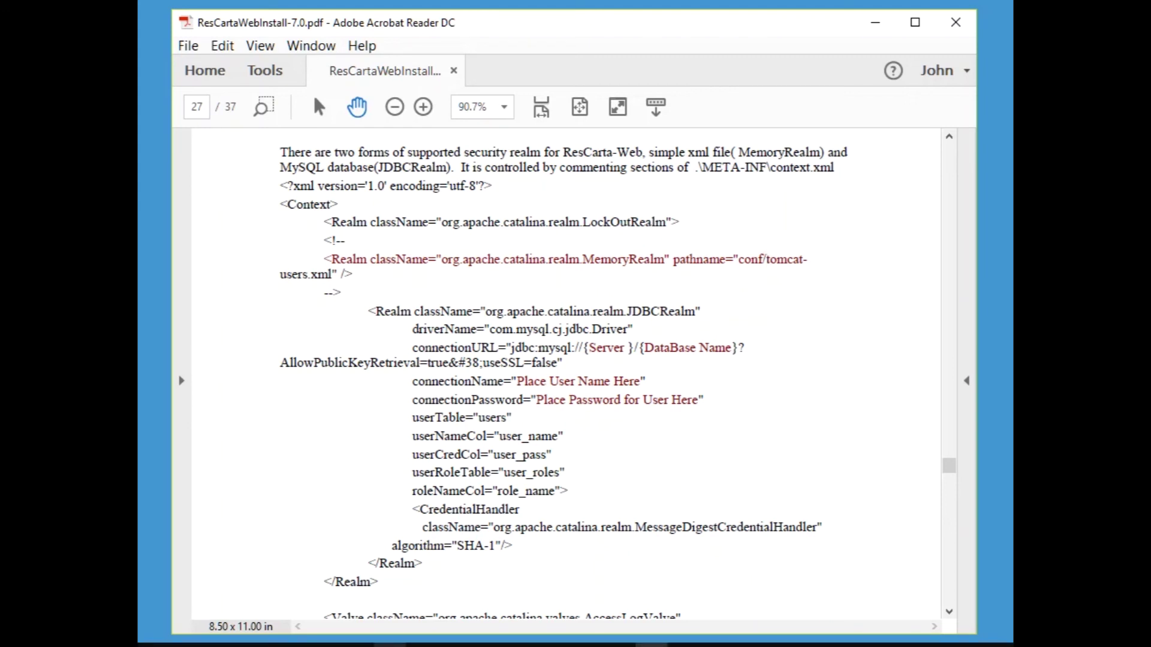
left_click(259, 645)
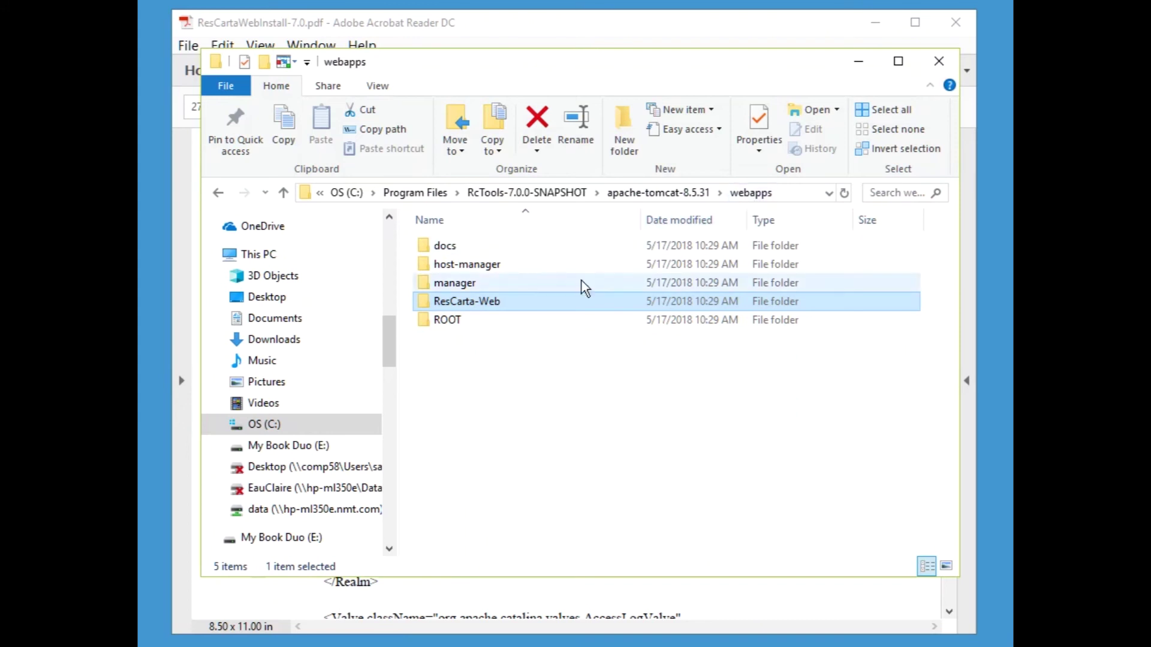
- Open ResCarta-Web\META-INF\context.xml with jEdit
double_click(484, 304)
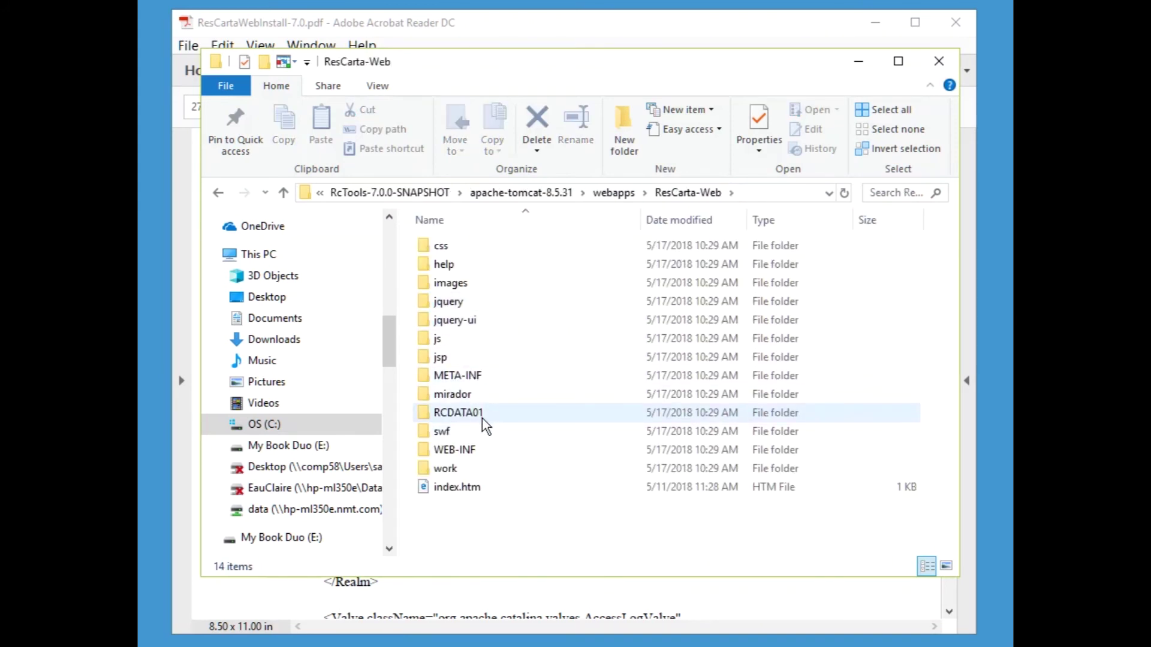
double_click(474, 377)
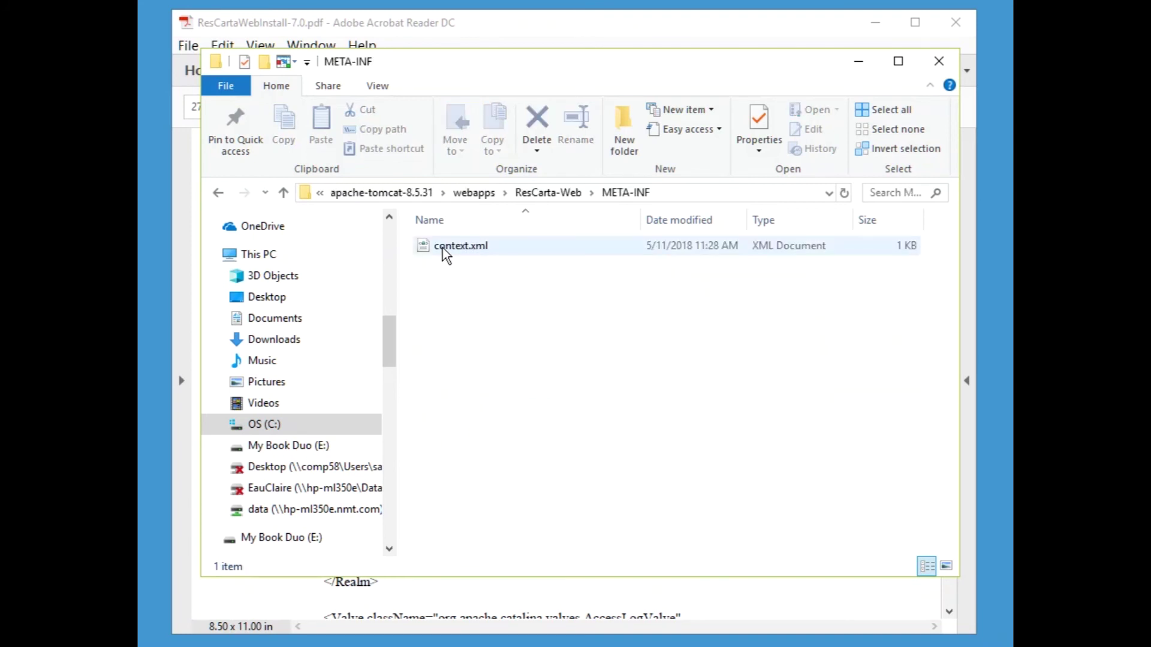
right_click(461, 246)
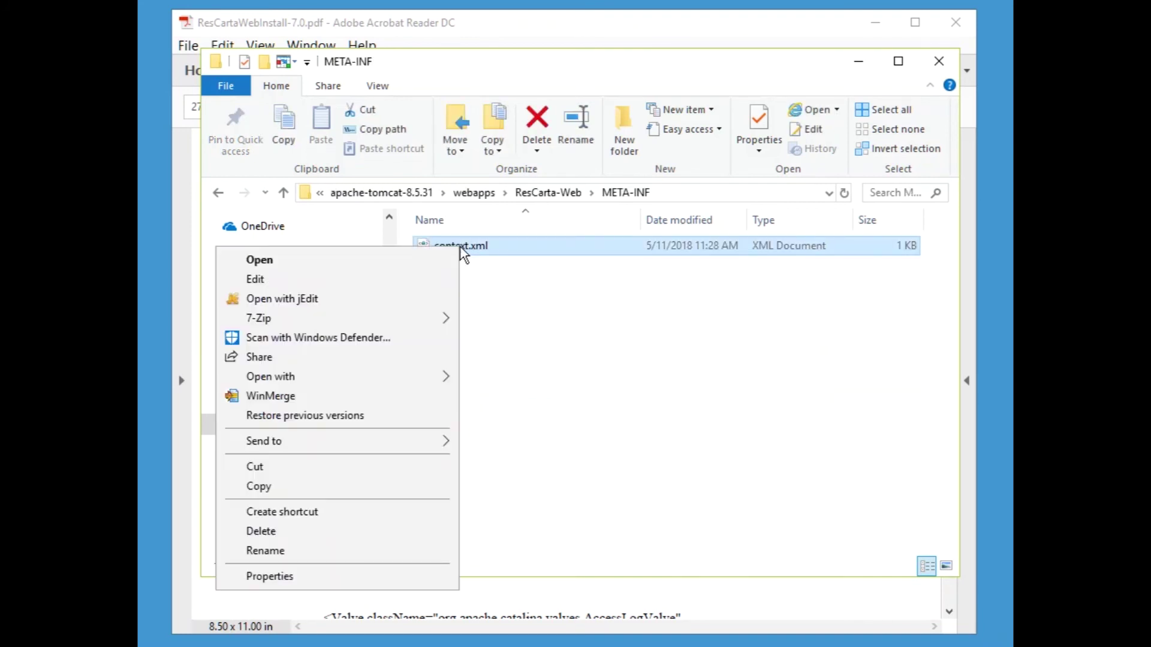
left_click(328, 298)
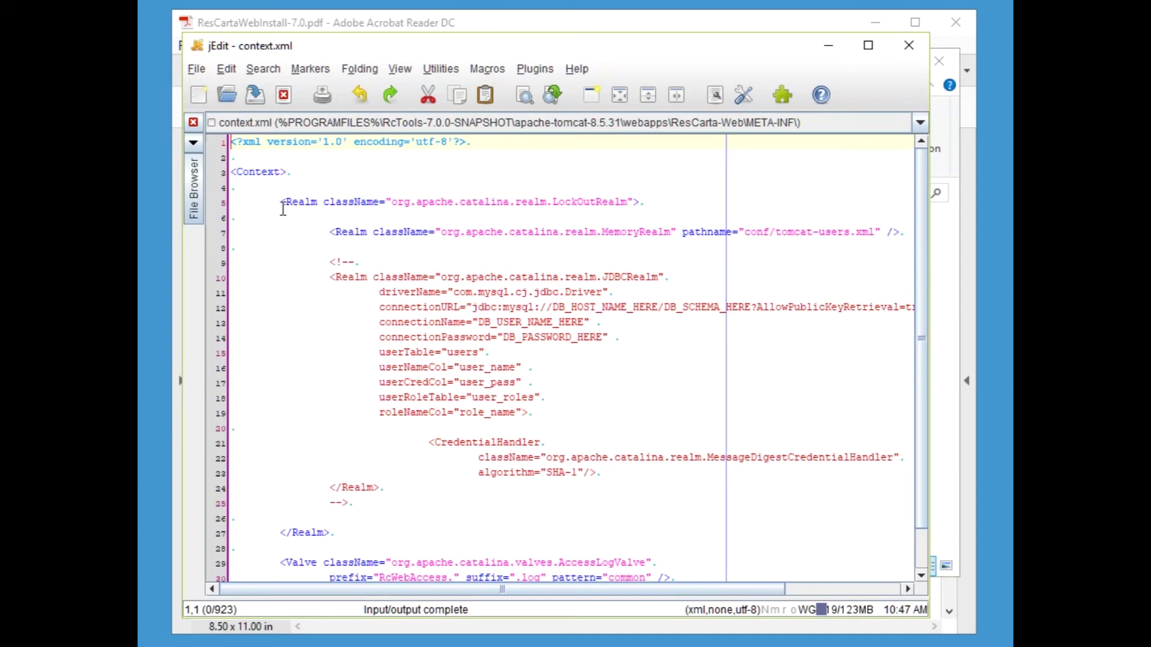
- Move the JDBCRealm block's closing --> from line 25 to just after the MemoryRealm line
mouse_move(919, 285)
left_mouse_down()
mouse_move(929, 323)
mouse_move(929, 305)
left_mouse_up()
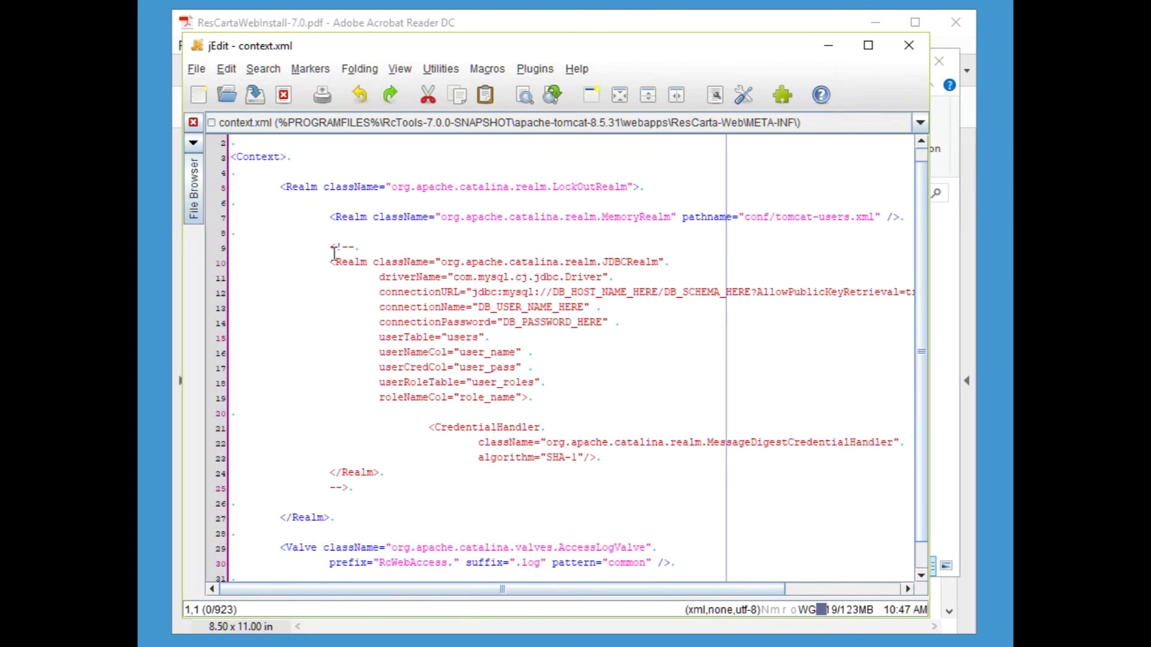
left_click(351, 490)
left_click_drag(351, 490, 252, 490)
key("ctrl+c")
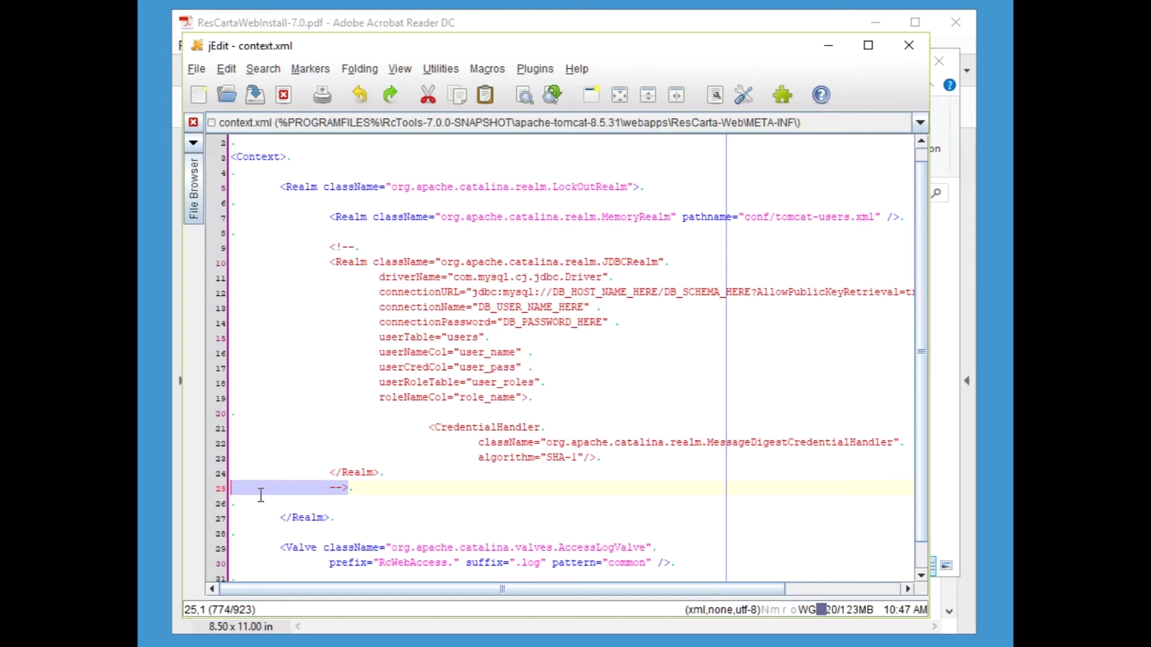
key("Delete")
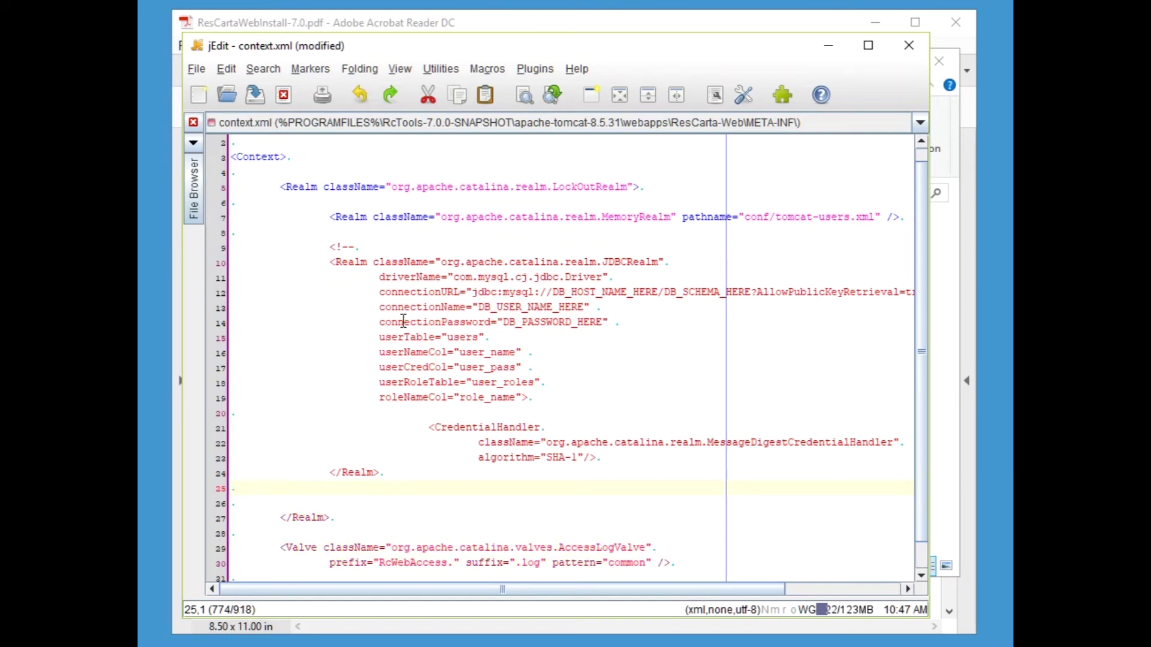
left_click(323, 233)
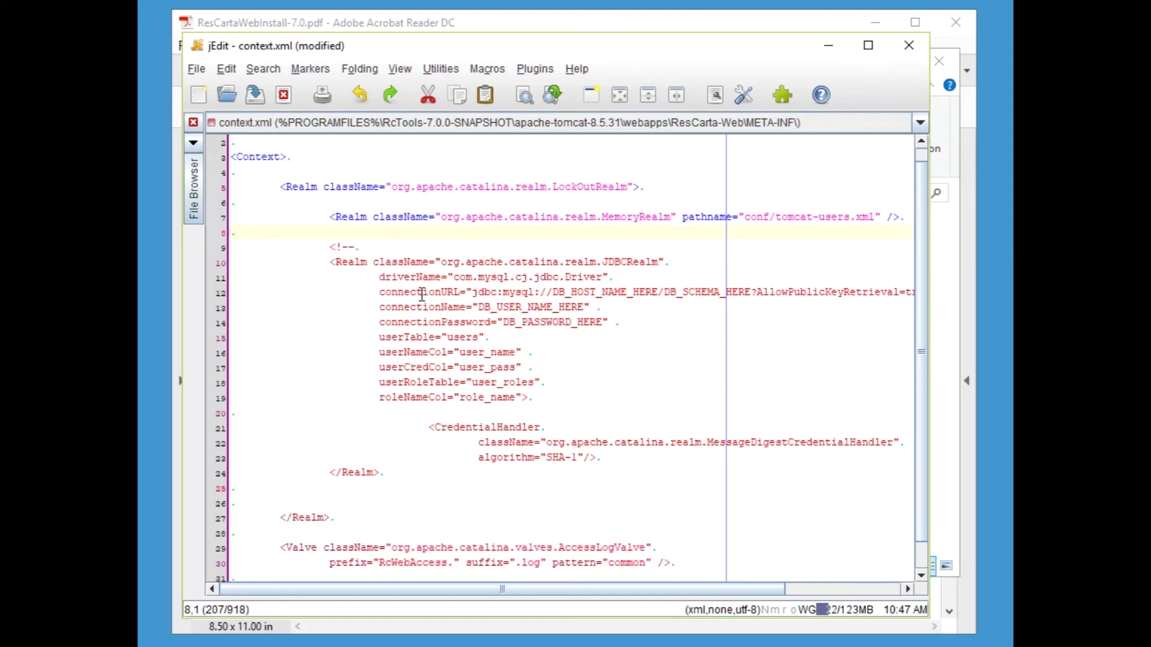
key("ctrl+v")
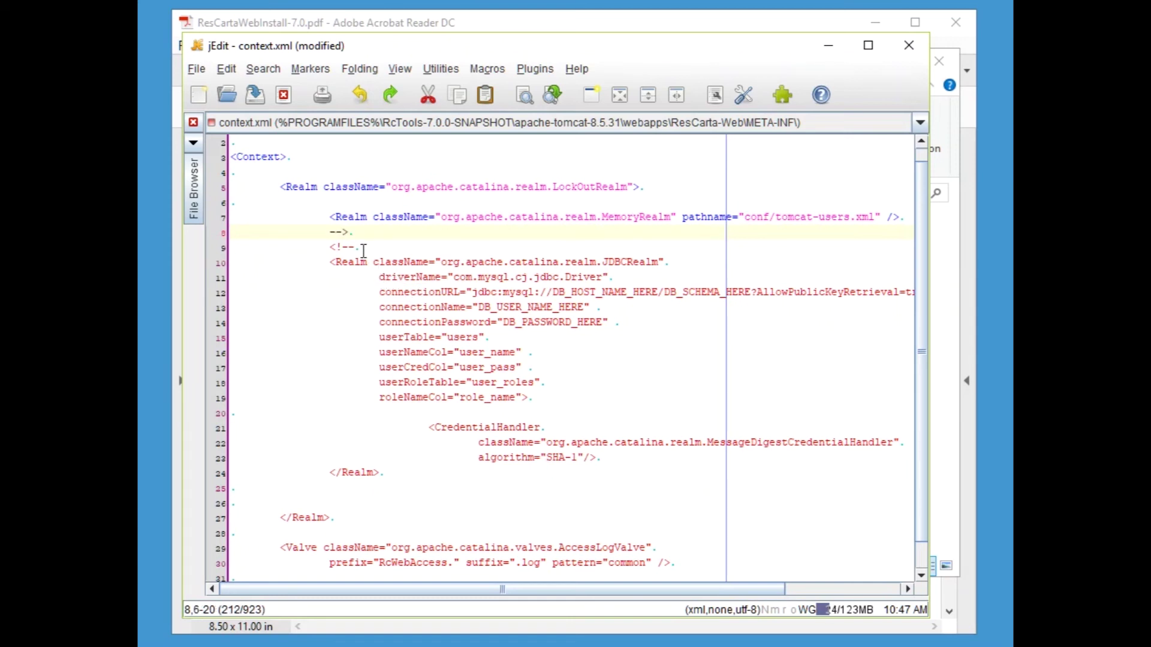
- Move the opening <!-- from line 9 to just above the MemoryRealm line
left_click_drag(361, 248, 233, 248)
key("ctrl+c")
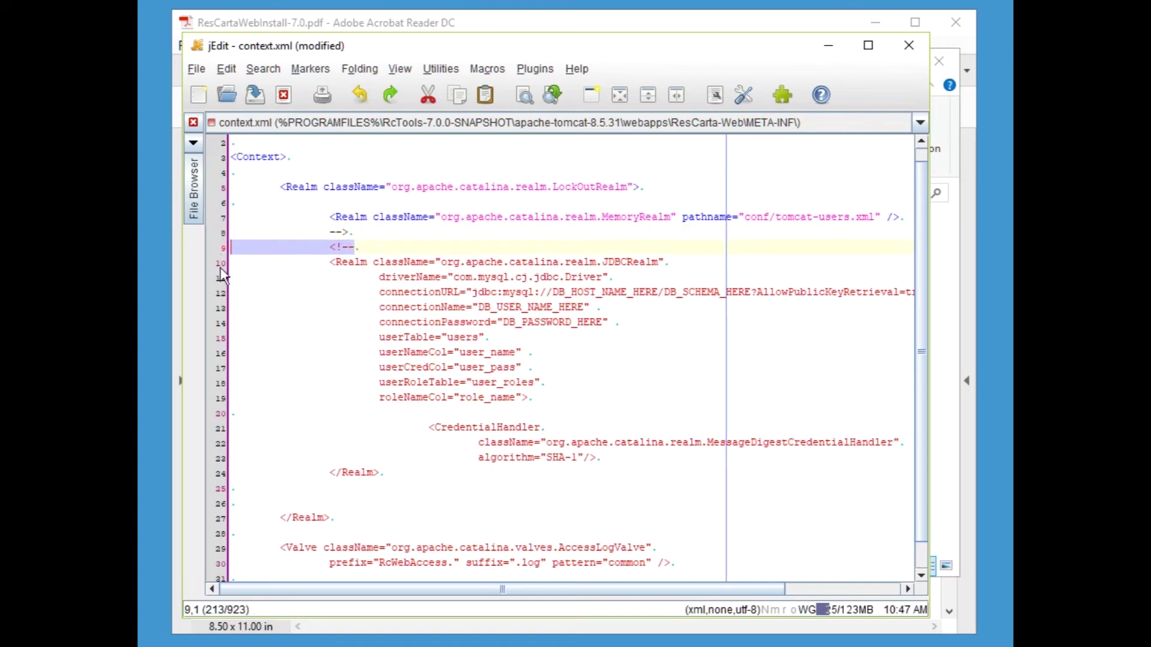
key("Delete")
left_click(233, 202)
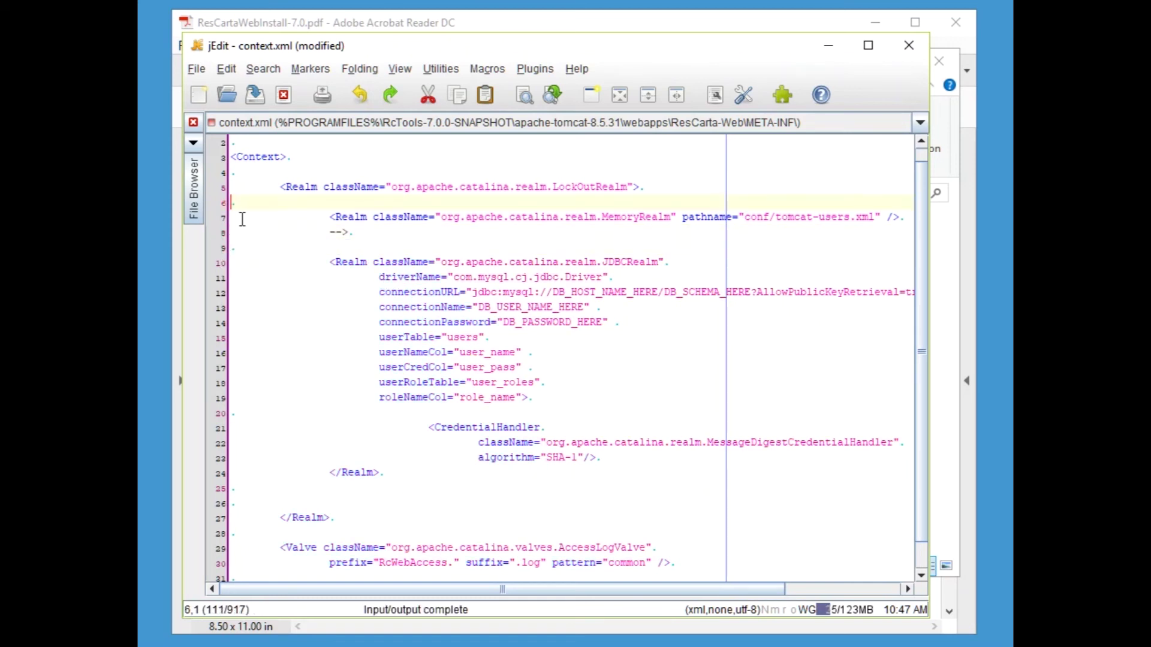
key("ctrl+v")
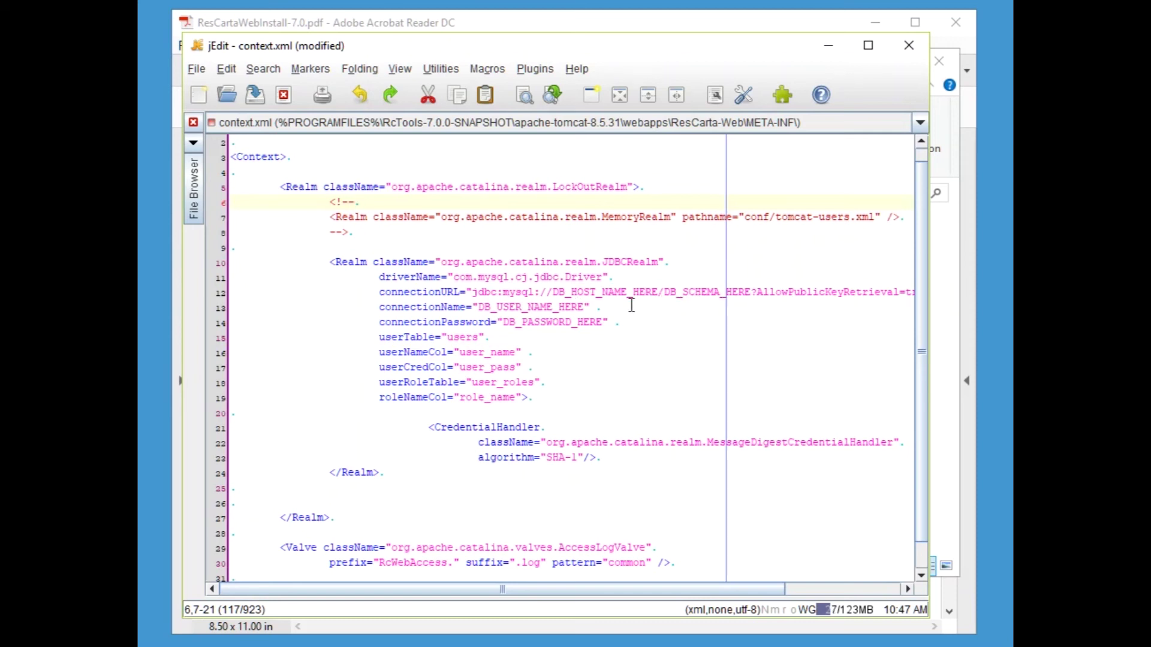
- Replace the DB_HOST_NAME_HERE placeholder in connectionURL, trying MyArchive.org as the host
left_click_drag(556, 291, 659, 289)
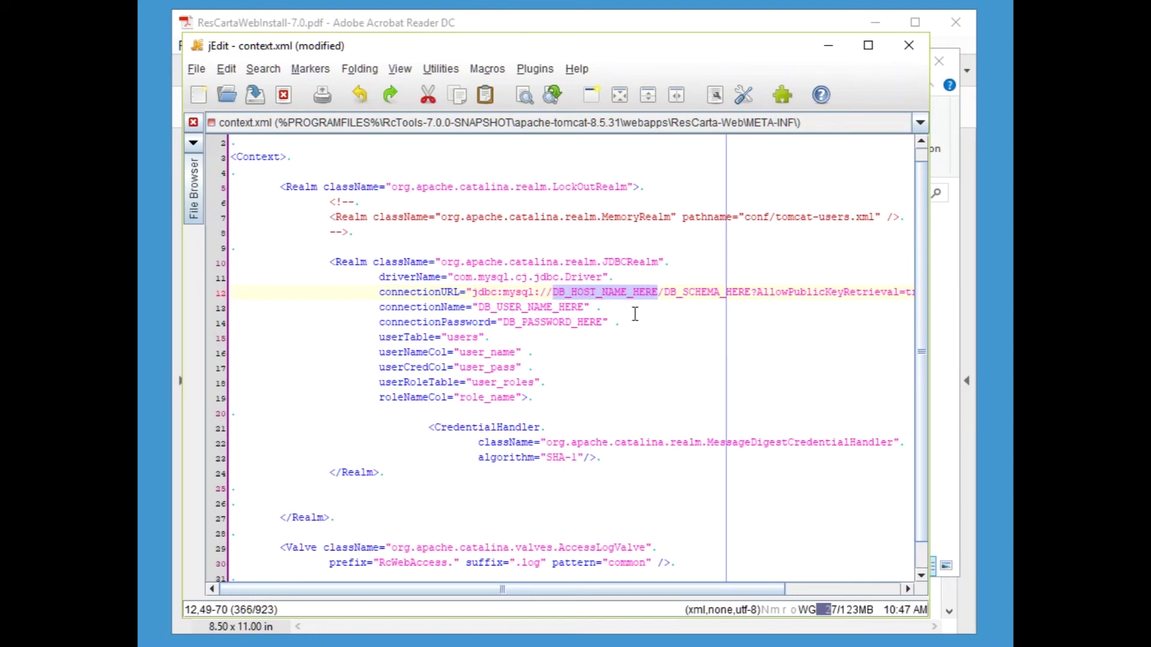
type("127")
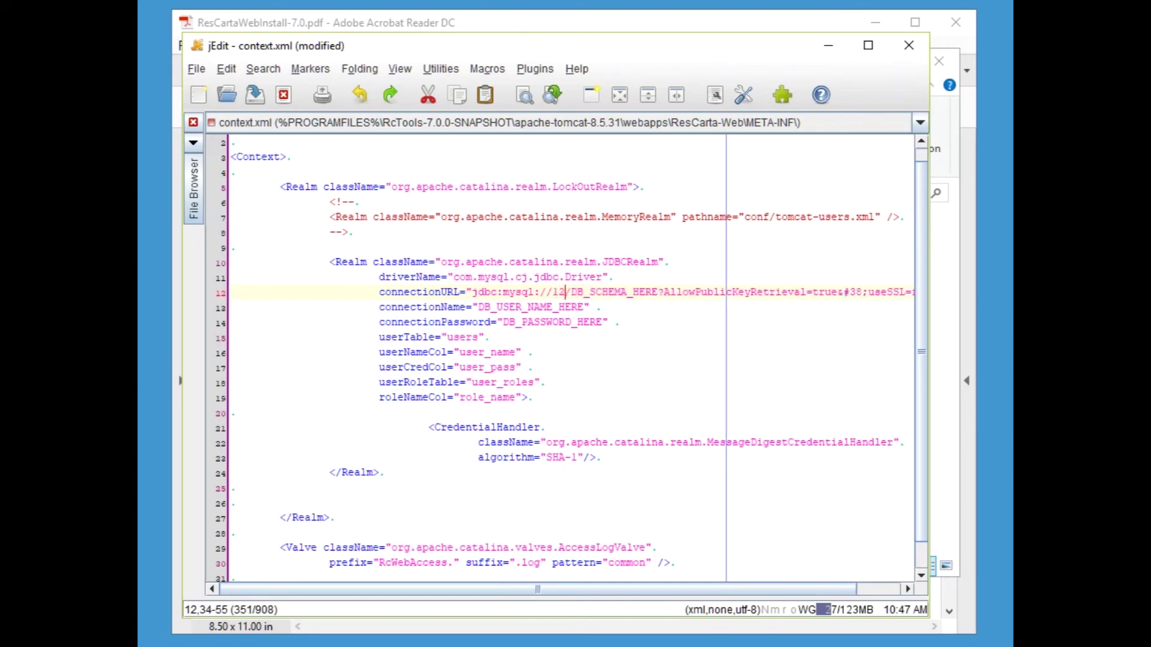
type(".0.0.1")
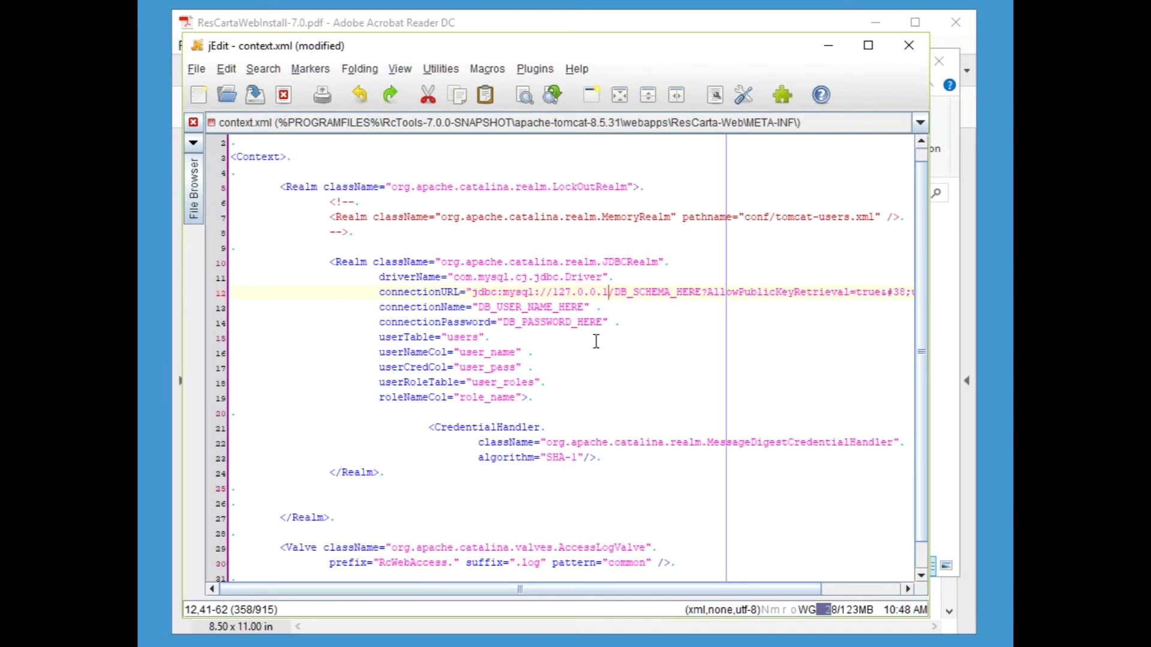
key("BackSpace")
key("BackSpace")
key("BackSpace")
key("BackSpace")
key("BackSpace")
key("BackSpace")
key("BackSpace")
key("BackSpace")
key("BackSpace")
type("l")
key("BackSpace")
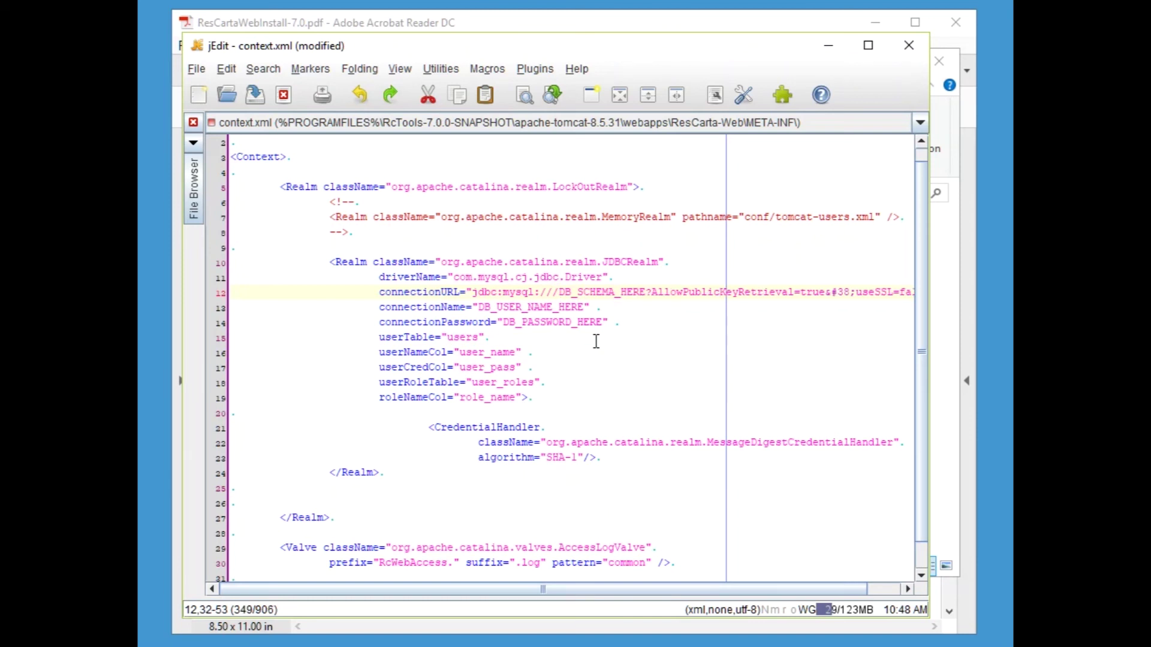
type("M")
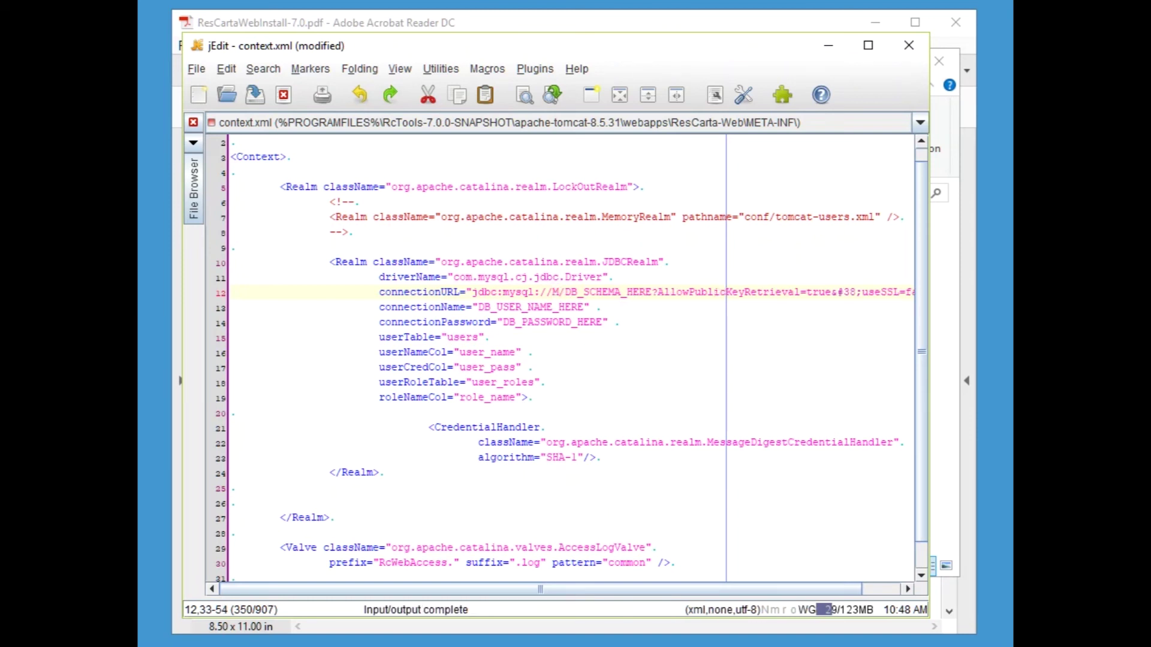
type("yArchiib")
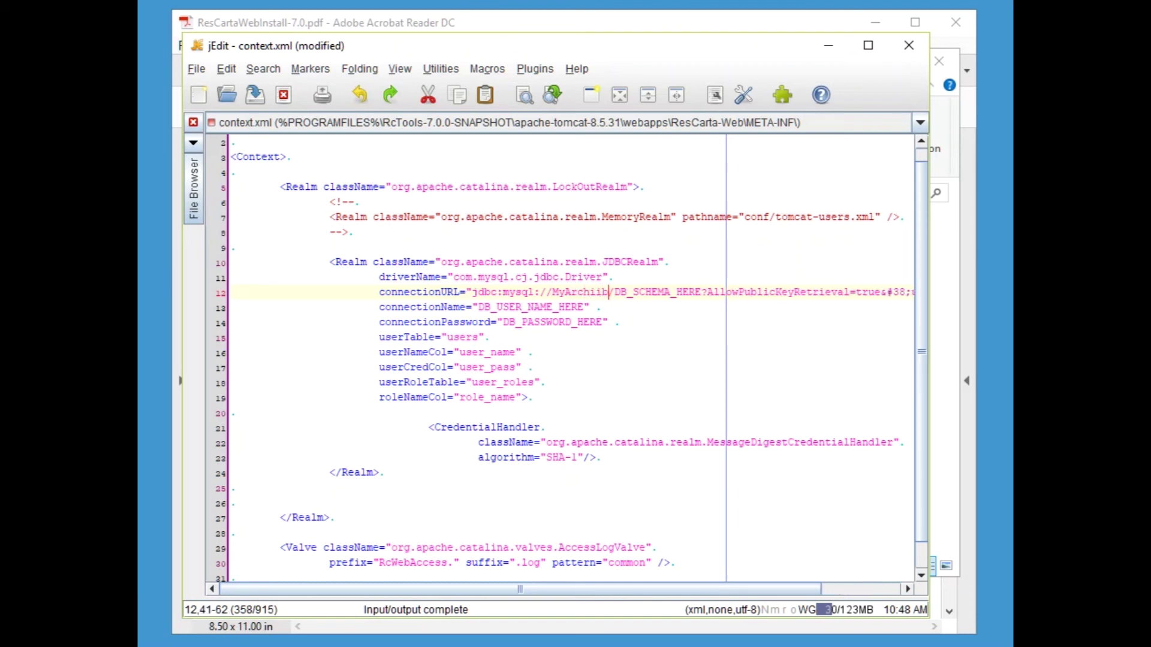
key("BackSpace")
type("ve")
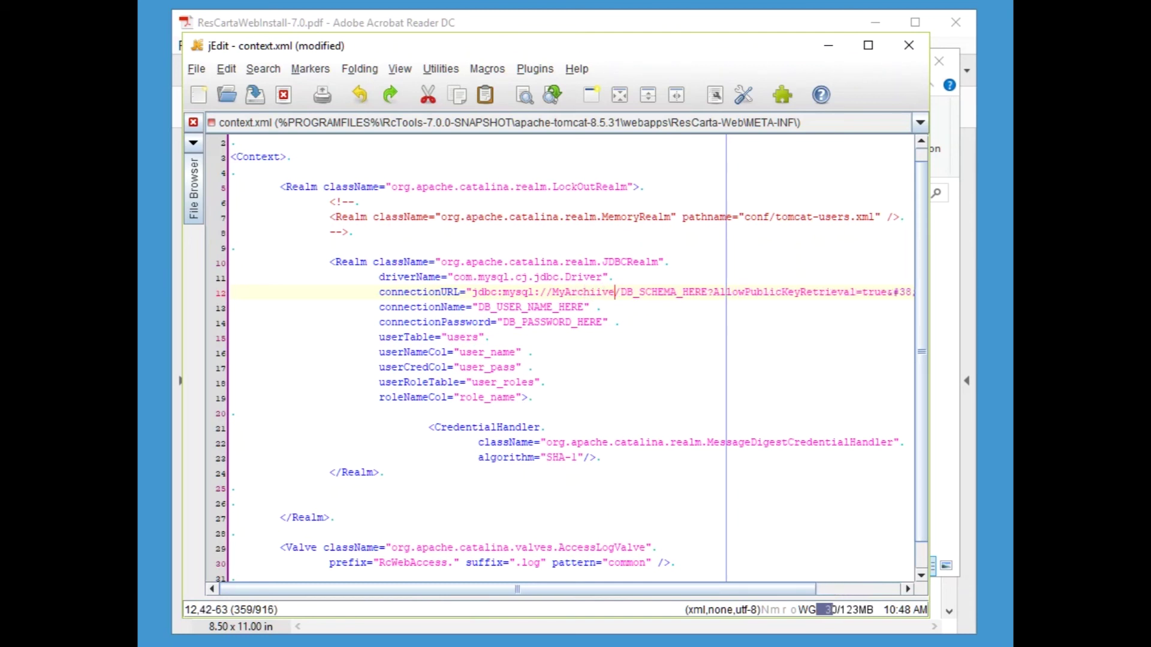
key("BackSpace")
key("BackSpace")
key("BackSpace")
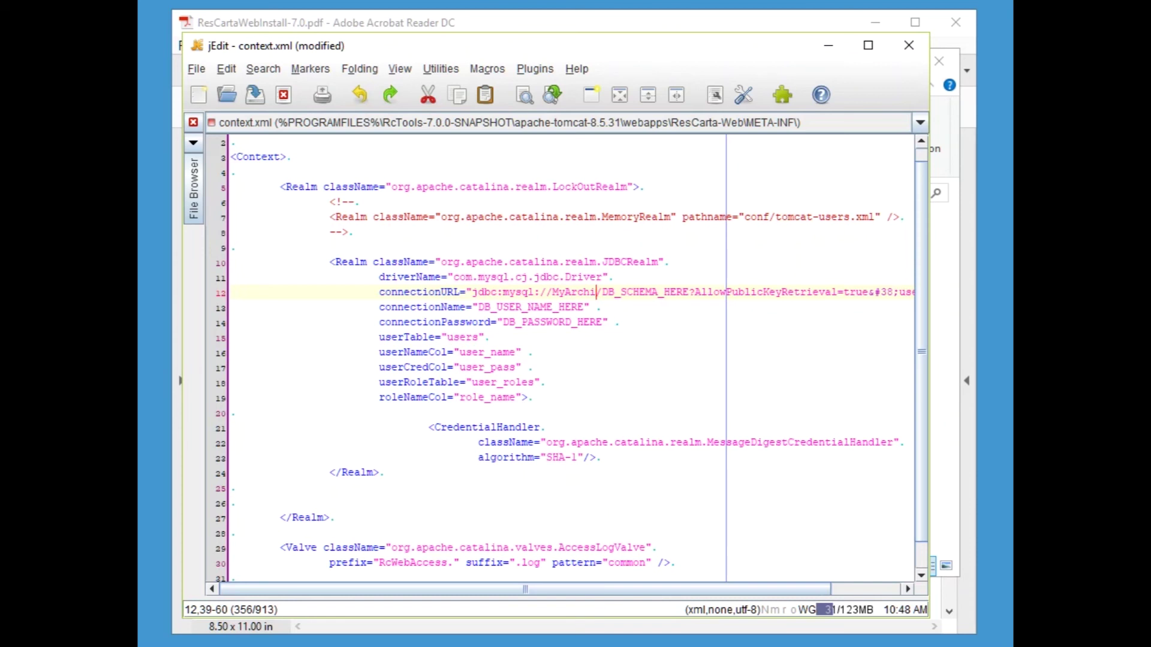
type("ve.")
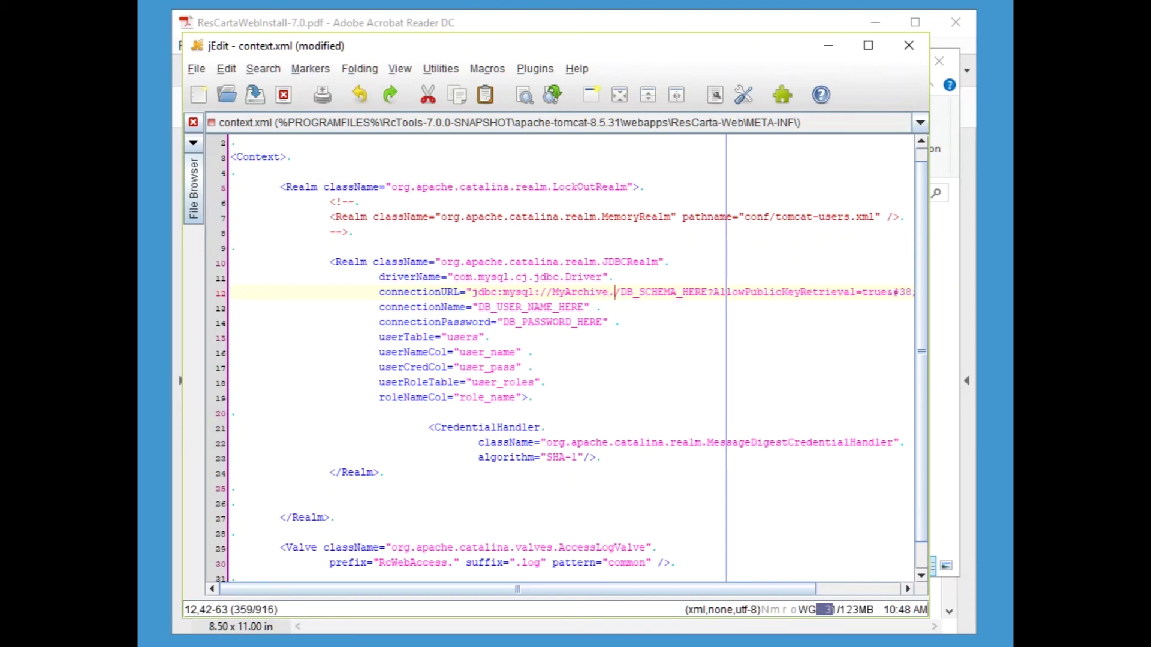
type("org")
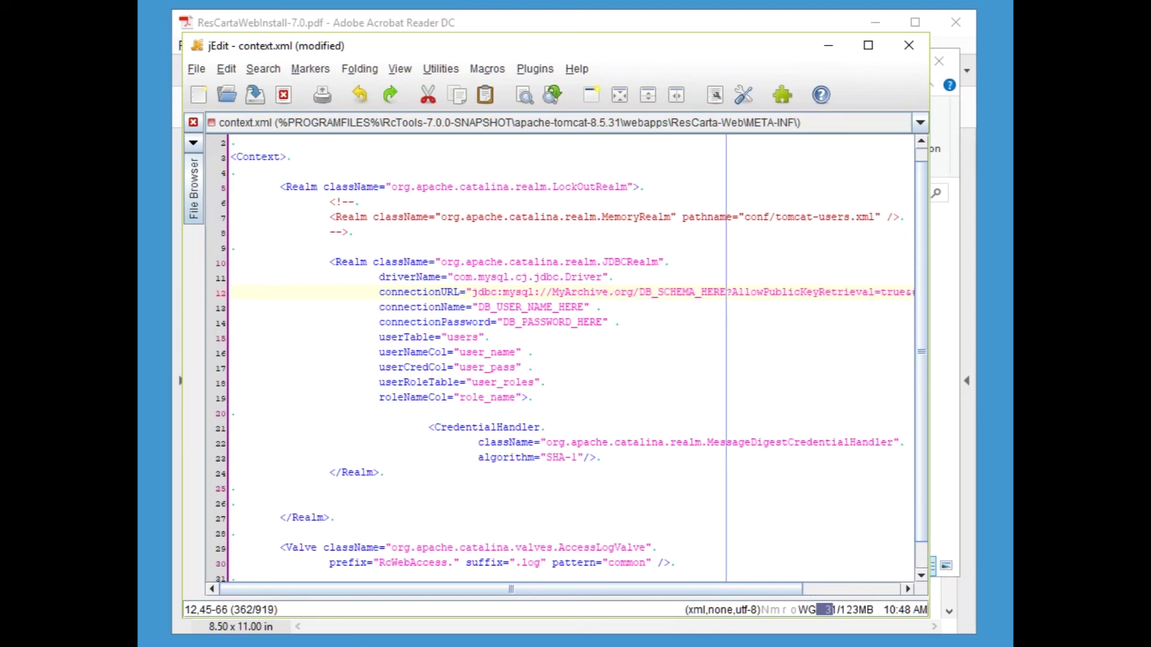
- Set the host back to 127.0.0.1 and replace DB_SCHEMA_HERE with RcUsers
key("BackSpace")
key("BackSpace")
key("BackSpace")
key("BackSpace")
key("BackSpace")
key("BackSpace")
key("BackSpace")
key("BackSpace")
key("BackSpace")
key("BackSpace")
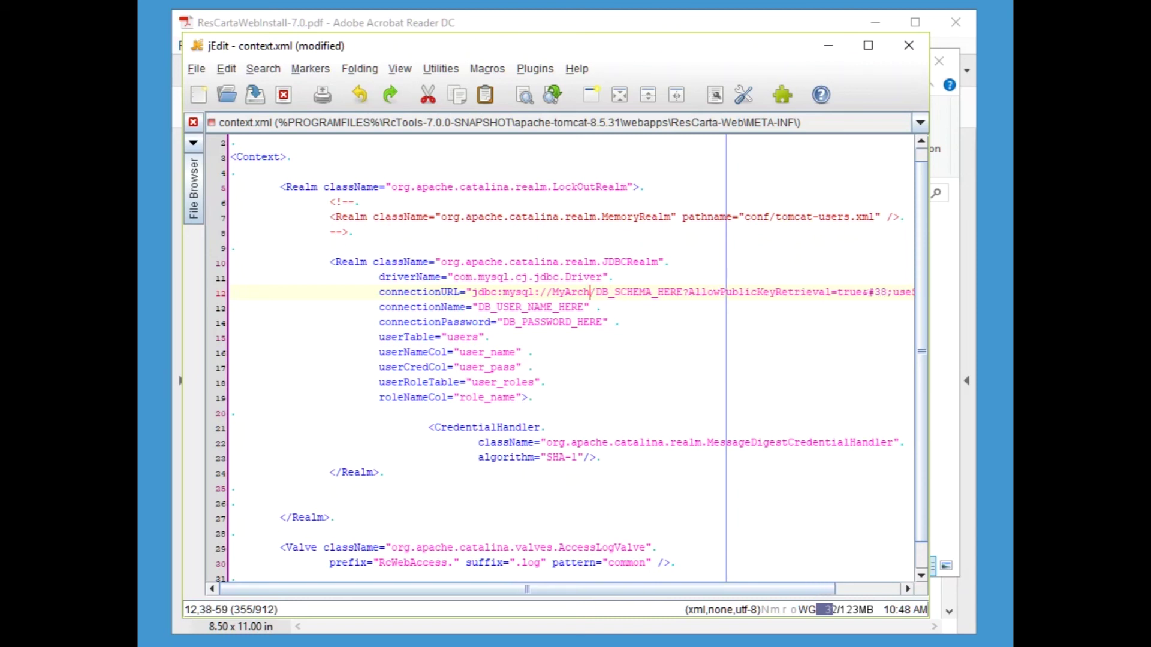
key("BackSpace")
key("BackSpace")
key("BackSpace")
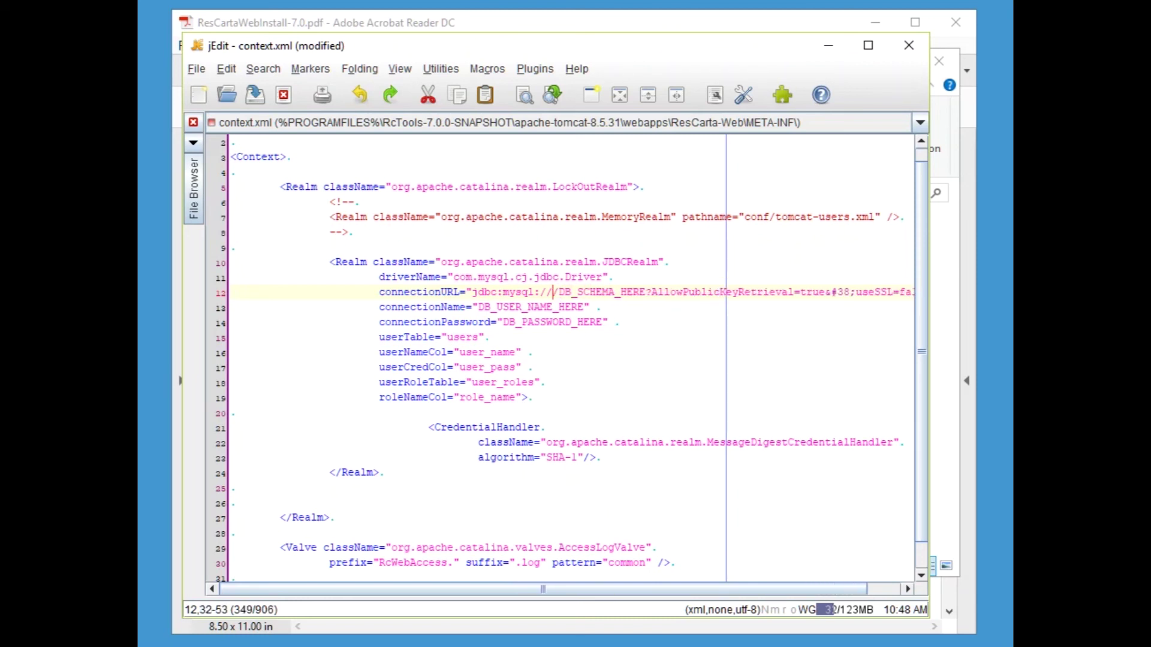
type("127.0.")
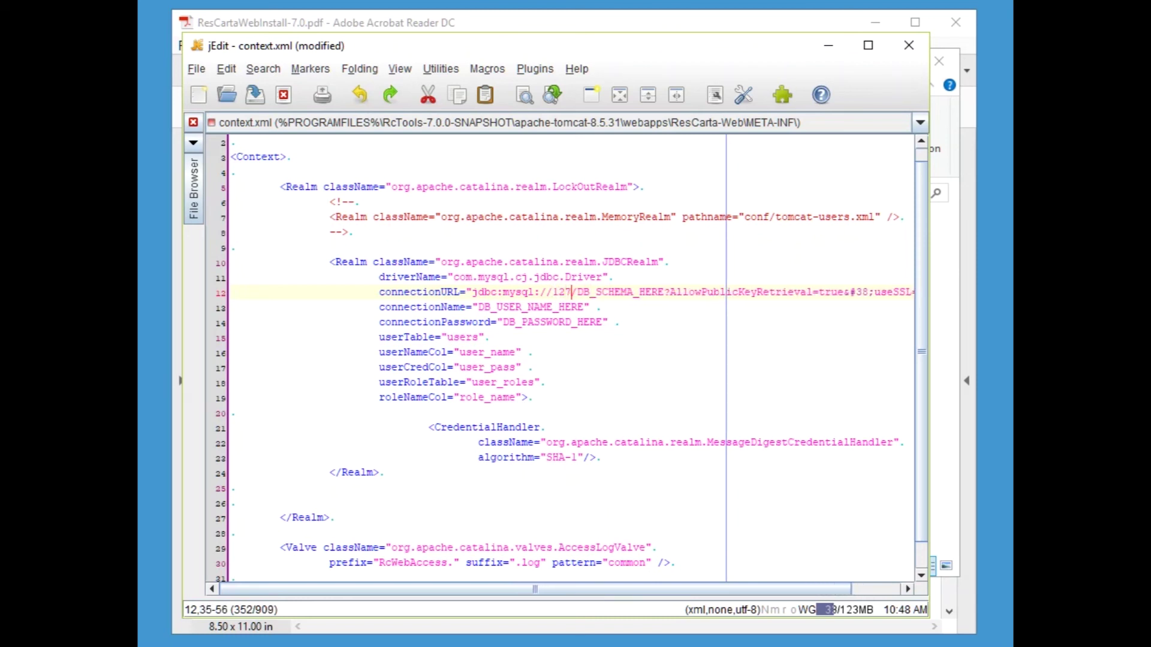
type("0.1")
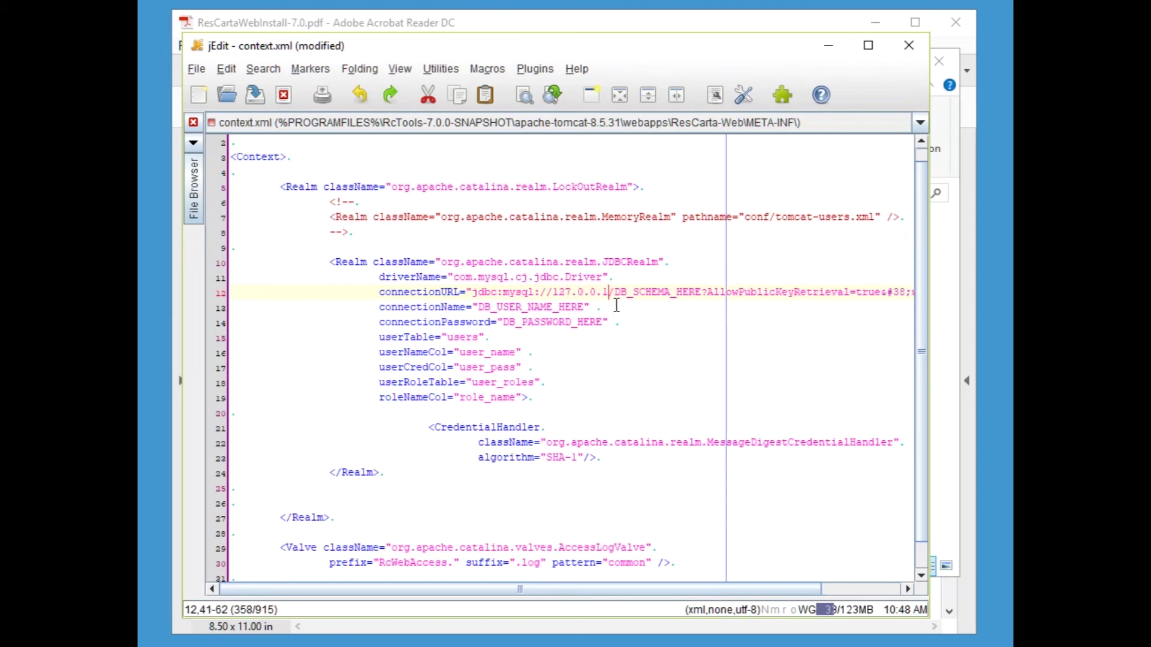
left_click_drag(614, 293, 701, 293)
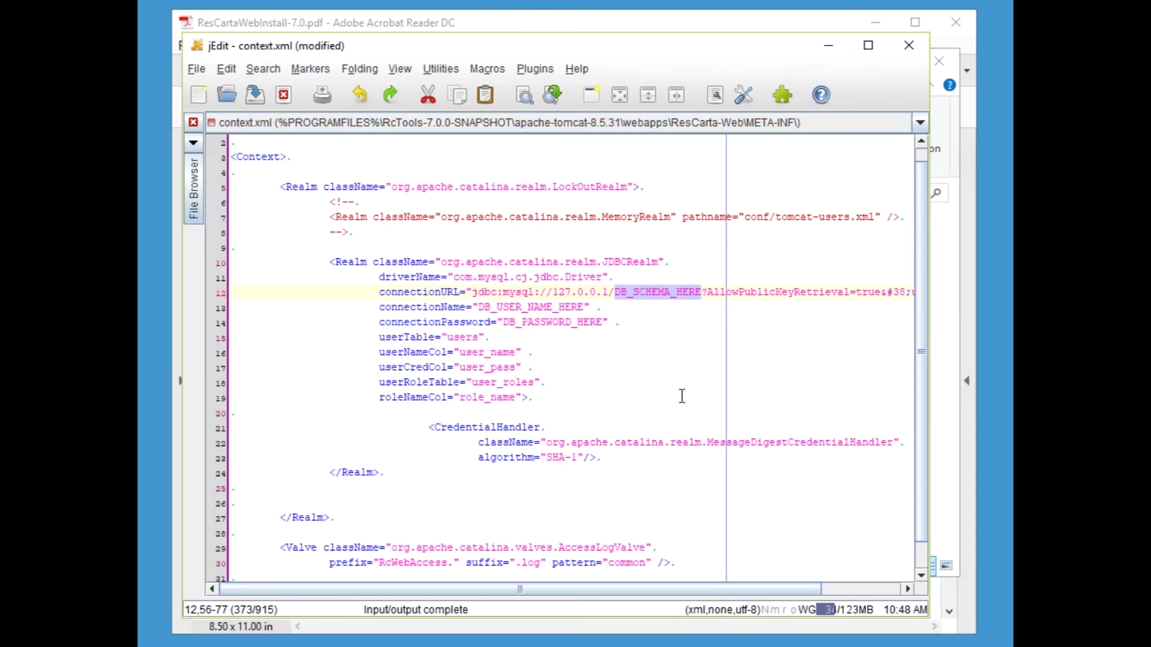
type("Rc")
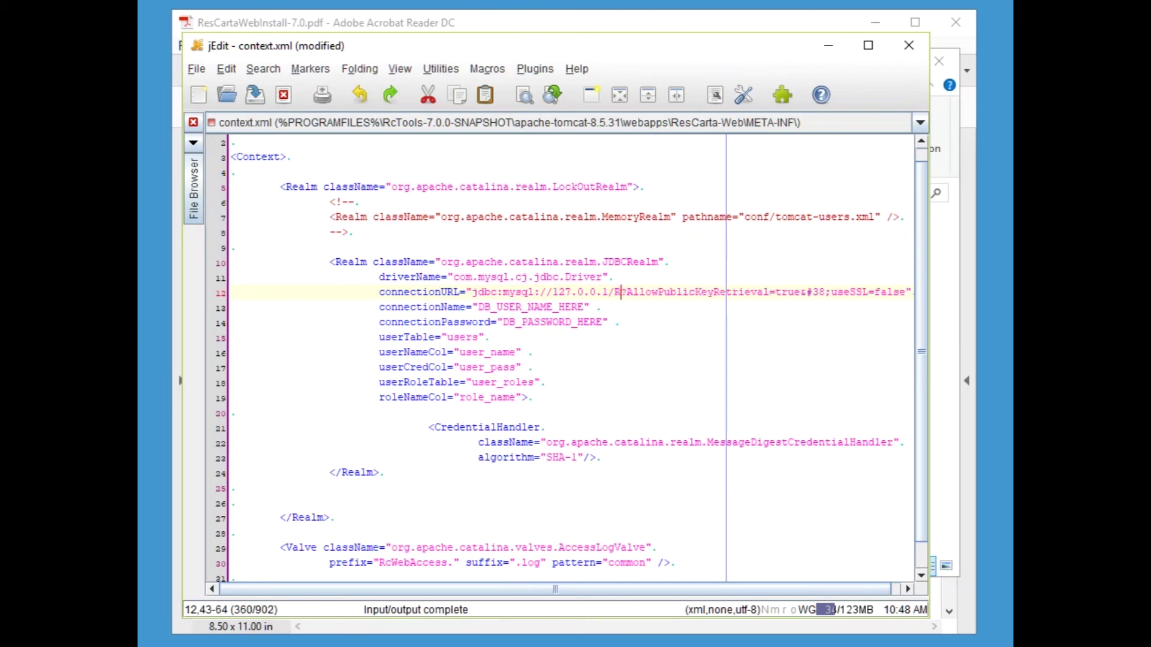
type("Users")
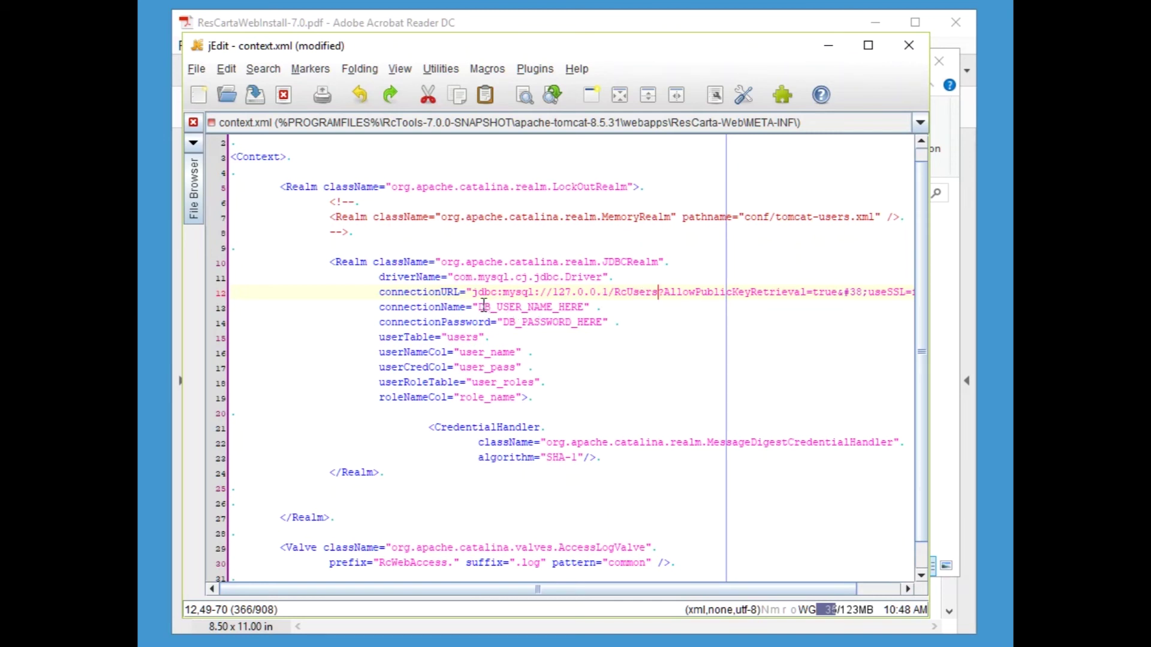
- Replace DB_USER_NAME_HERE and DB_PASSWORD_HERE with the database user name and lowercase password
left_click_drag(478, 307, 583, 309)
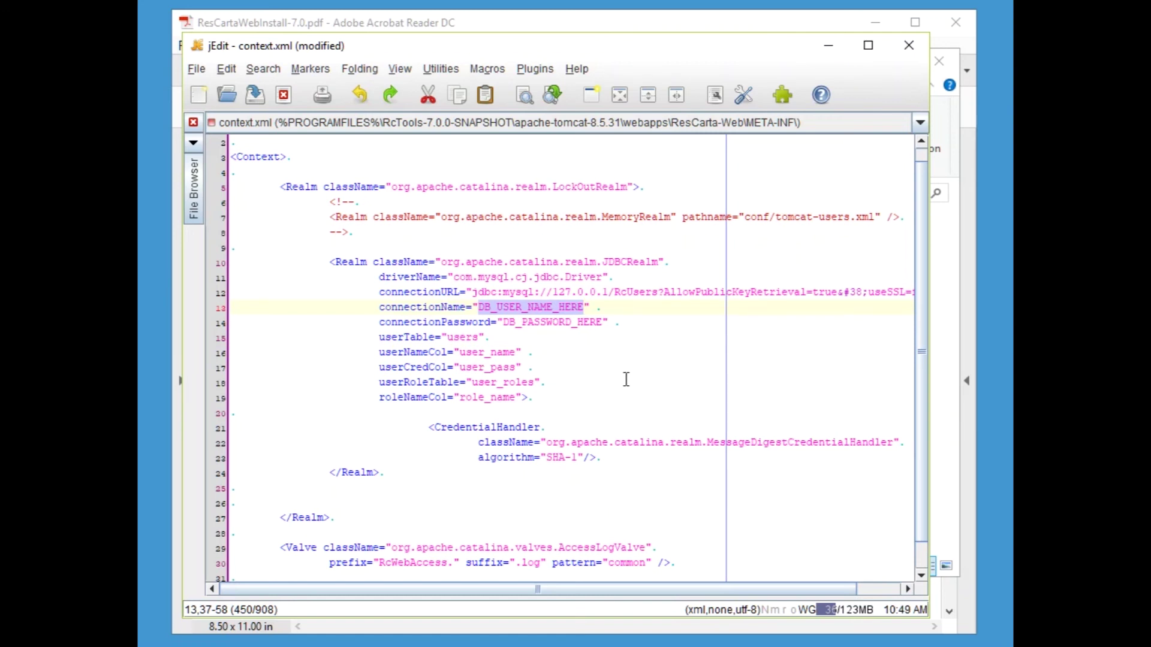
type("somebody")
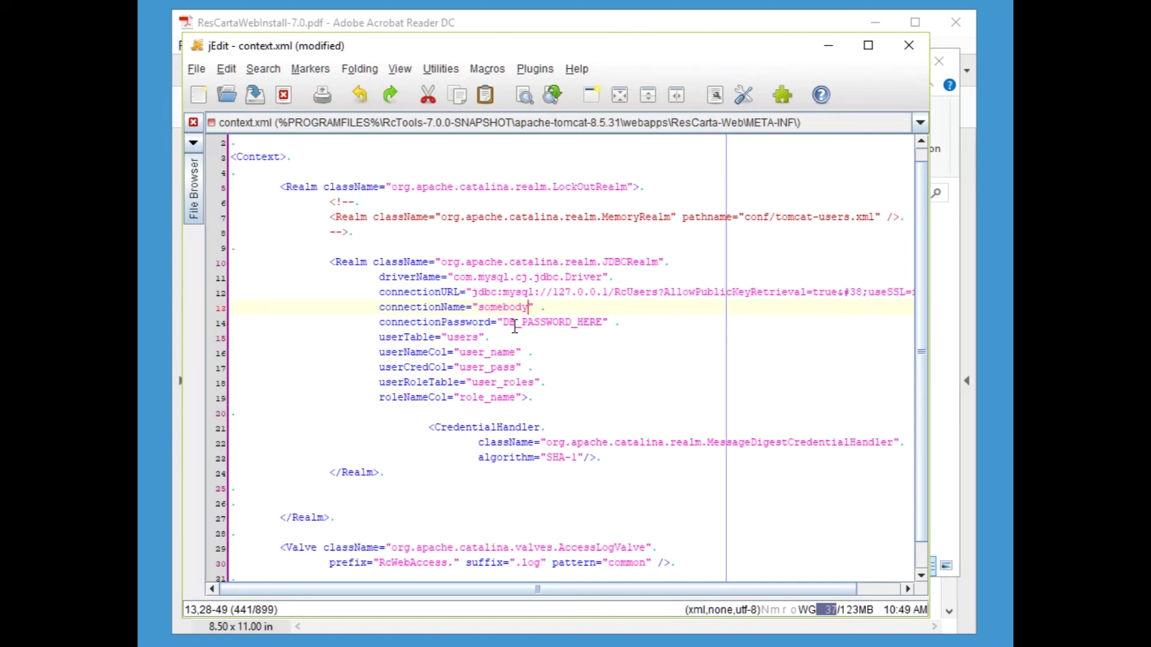
left_click_drag(502, 323, 603, 324)
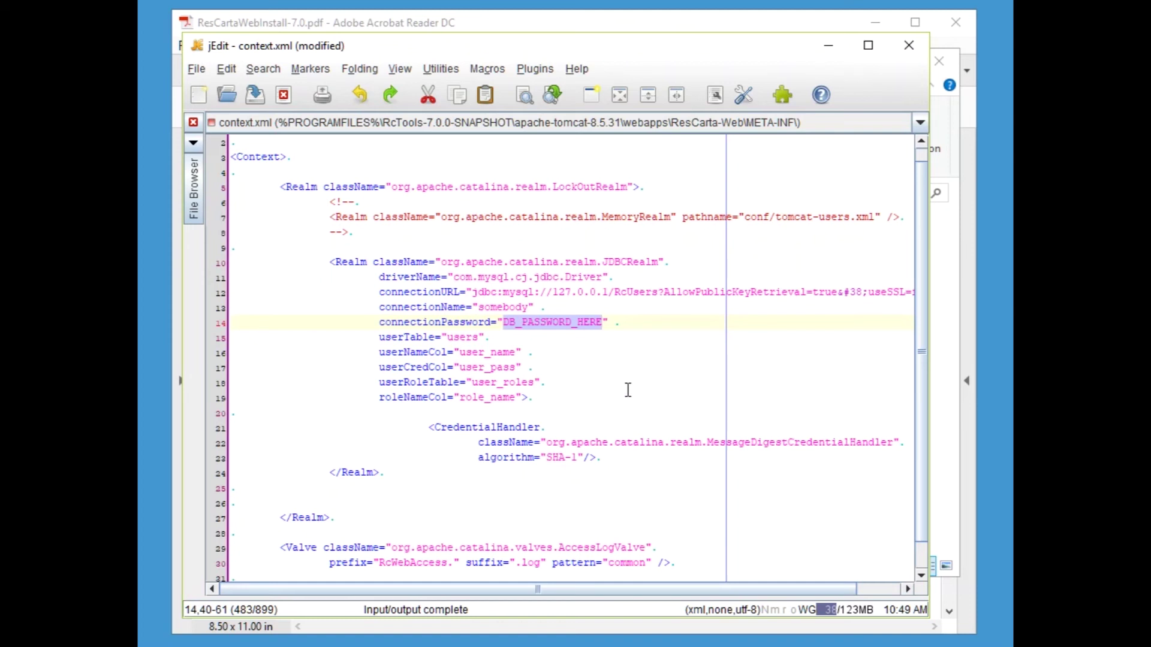
type("Password")
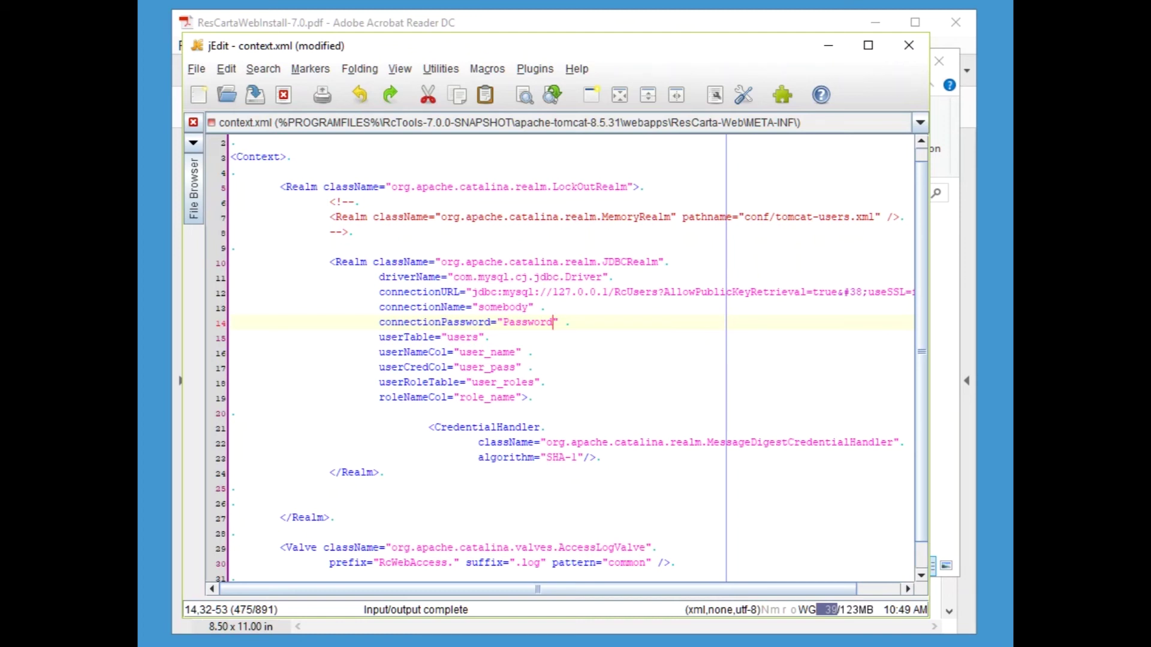
left_click(508, 324)
key("BackSpace")
type("p")
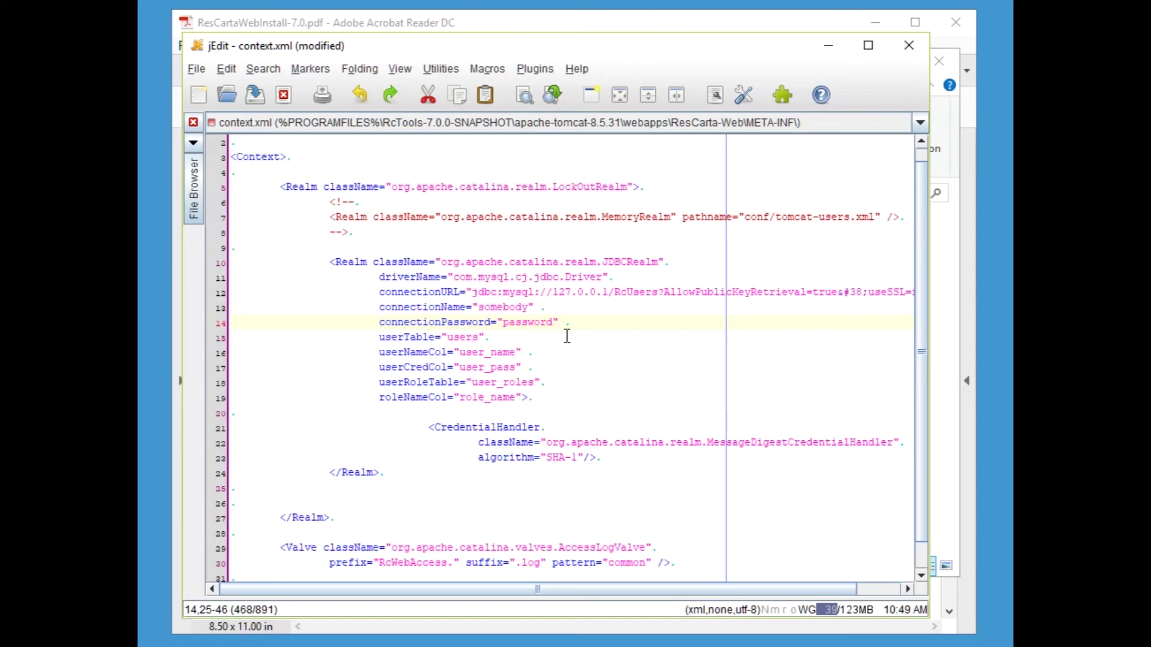
- Save context.xml with File > Save and minimize jEdit
left_click(192, 70)
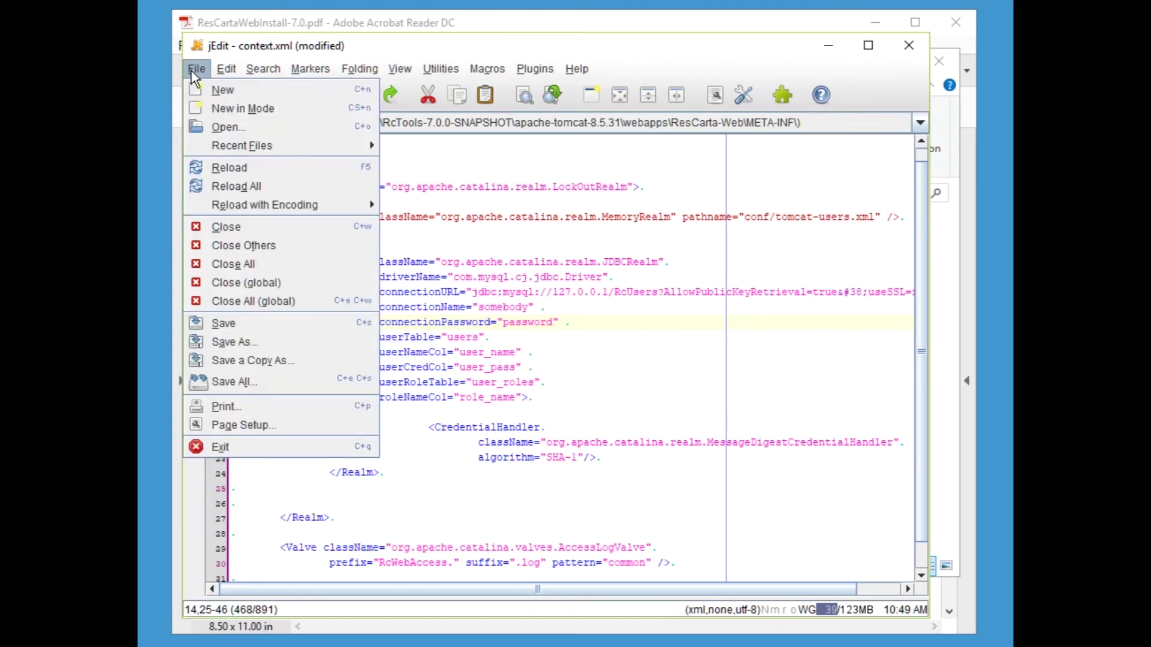
left_click(223, 323)
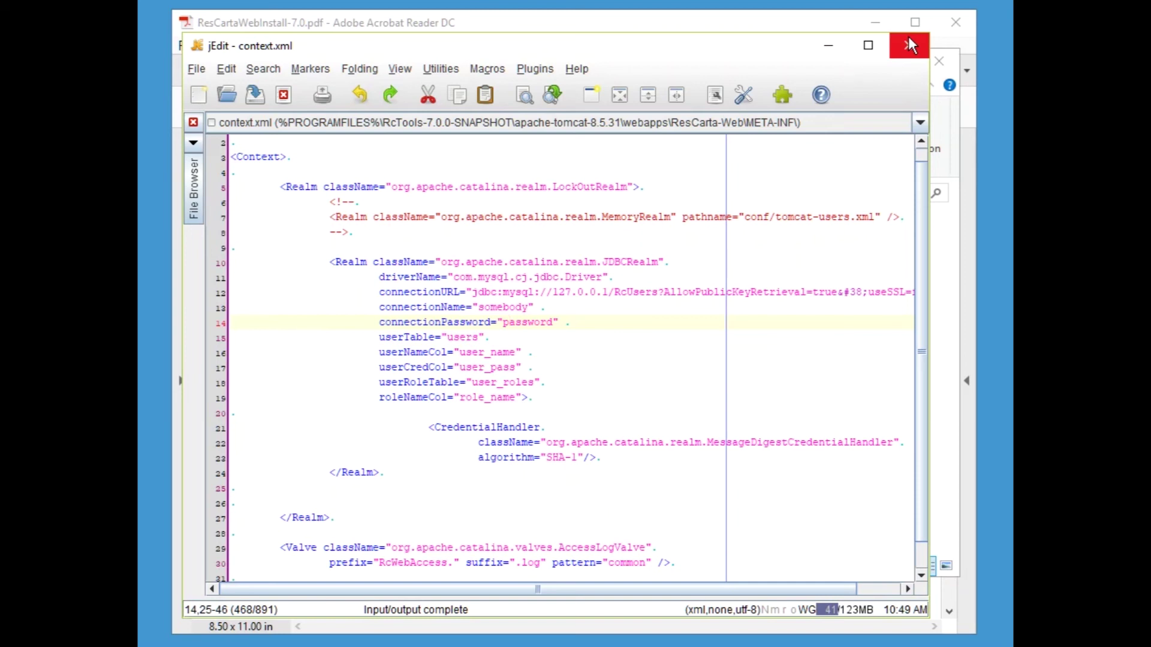
left_click(828, 46)
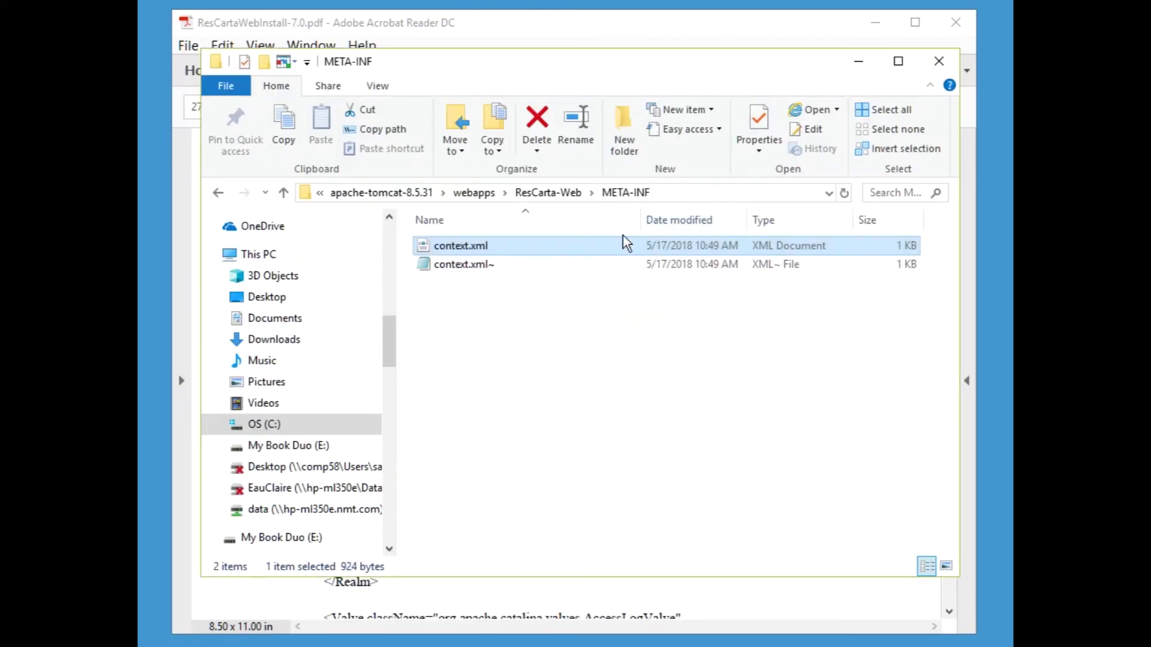
- Review context.xml's Security-tab permissions in Properties, then minimize File Explorer
right_click(461, 251)
left_click(292, 571)
left_click(535, 253)
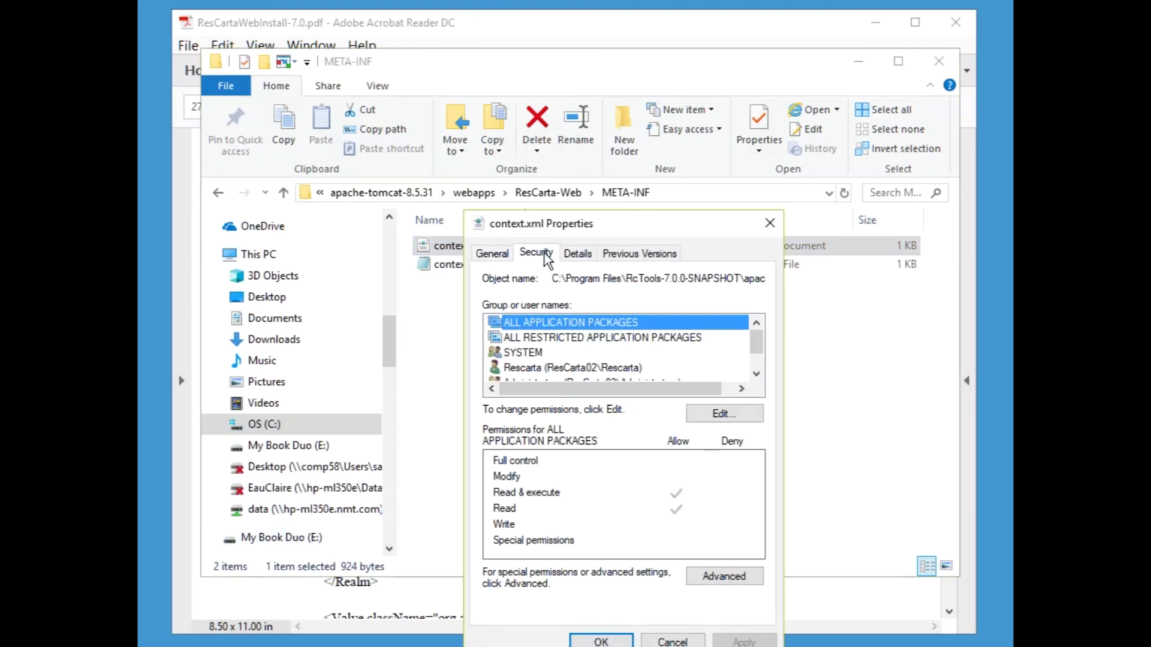
scroll(760, 348, "down", 1)
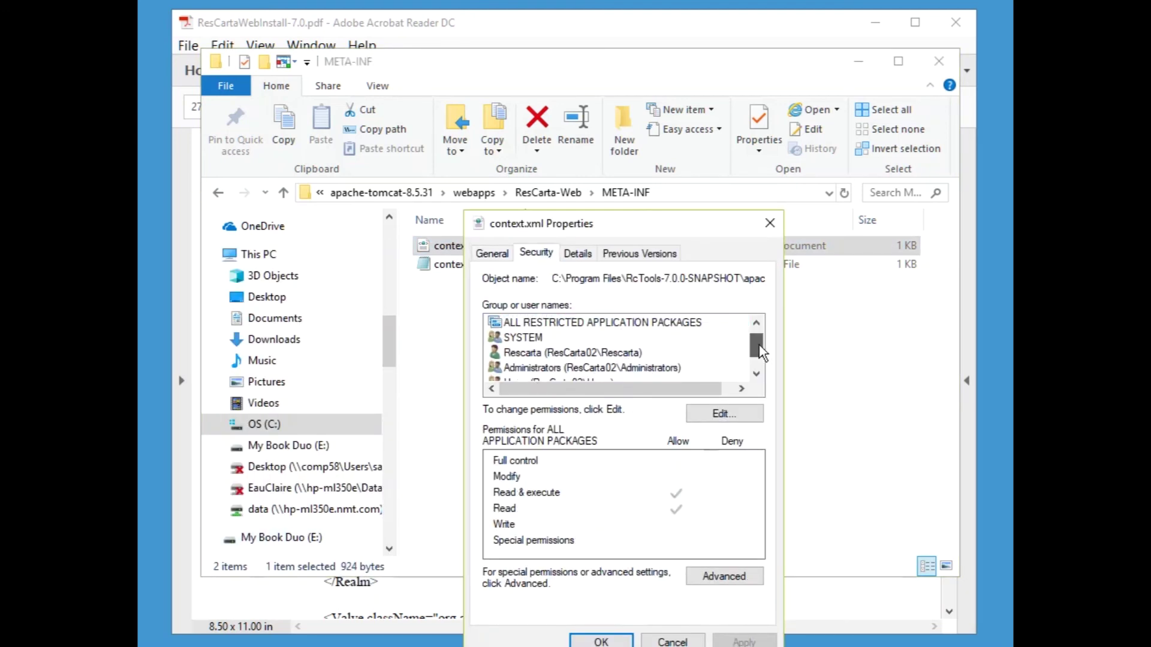
left_click(607, 353)
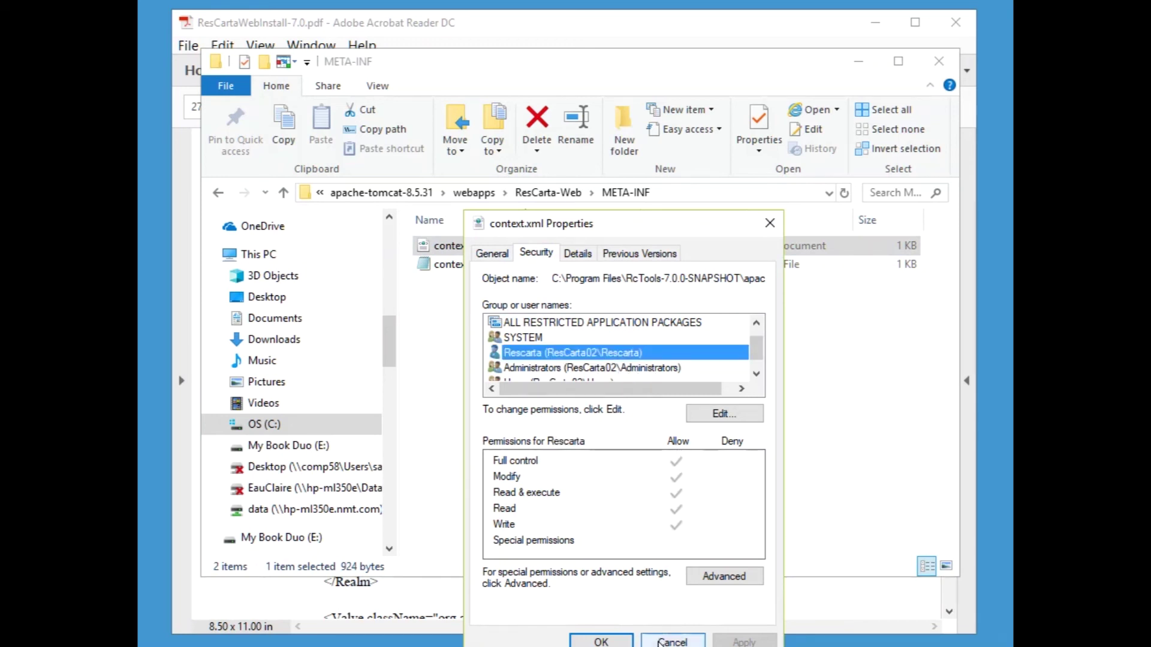
left_click(601, 641)
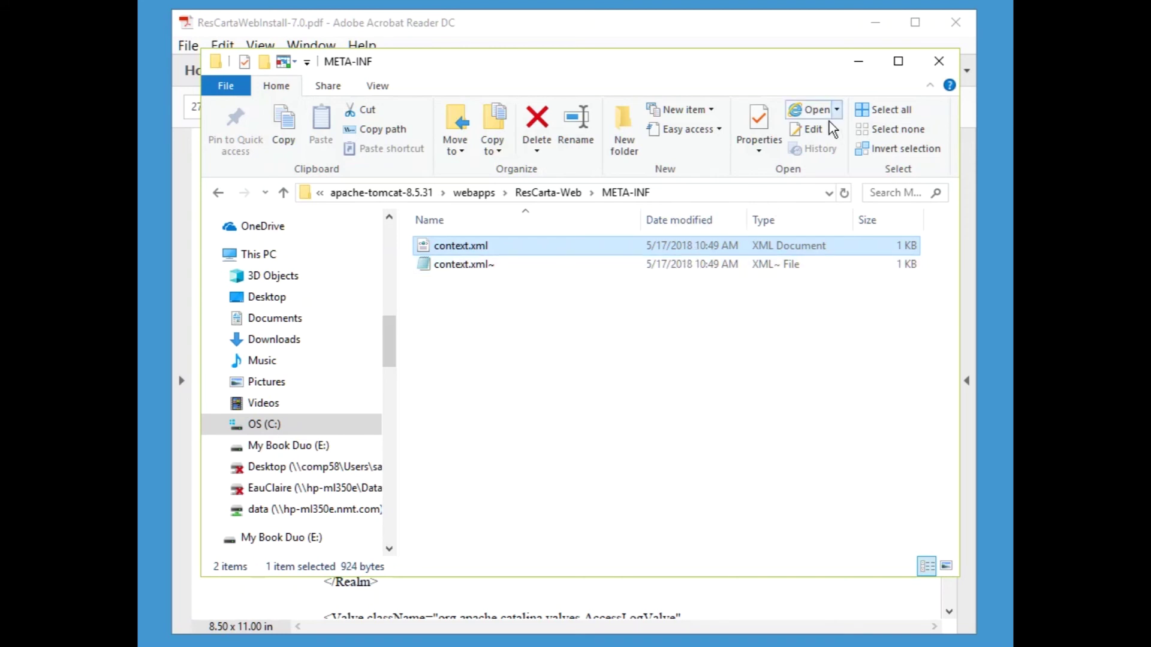
left_click(863, 62)
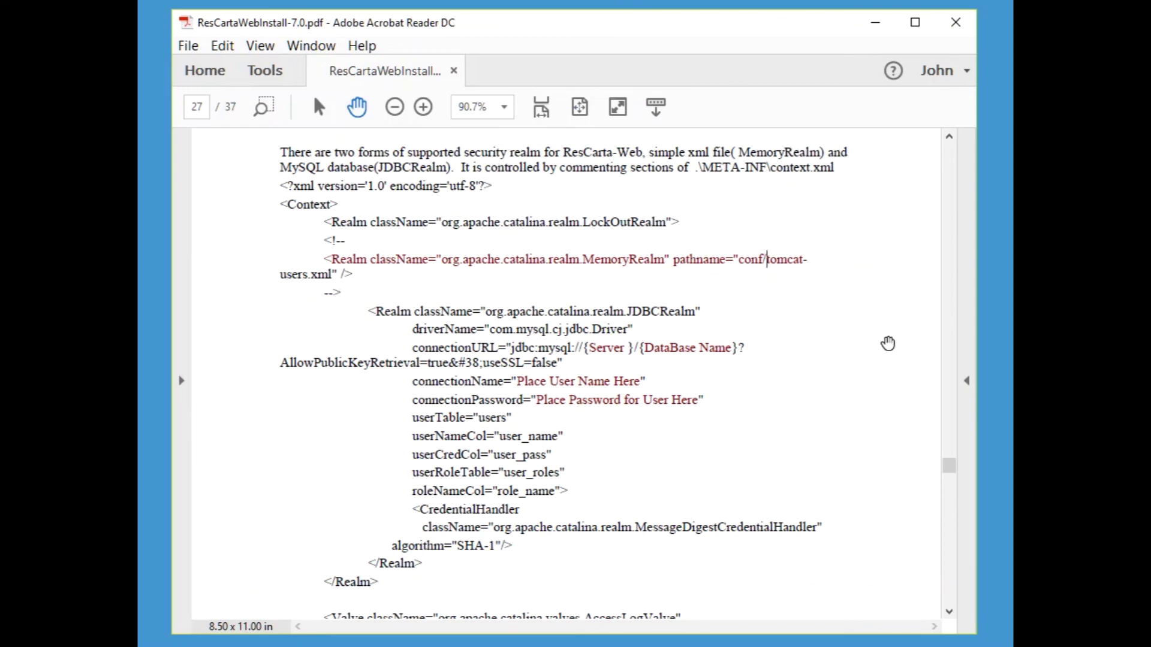
- Scroll the install guide past the MemoryRealm section to the page 28 JDBCRealm instructions
left_click_drag(839, 428, 837, 287)
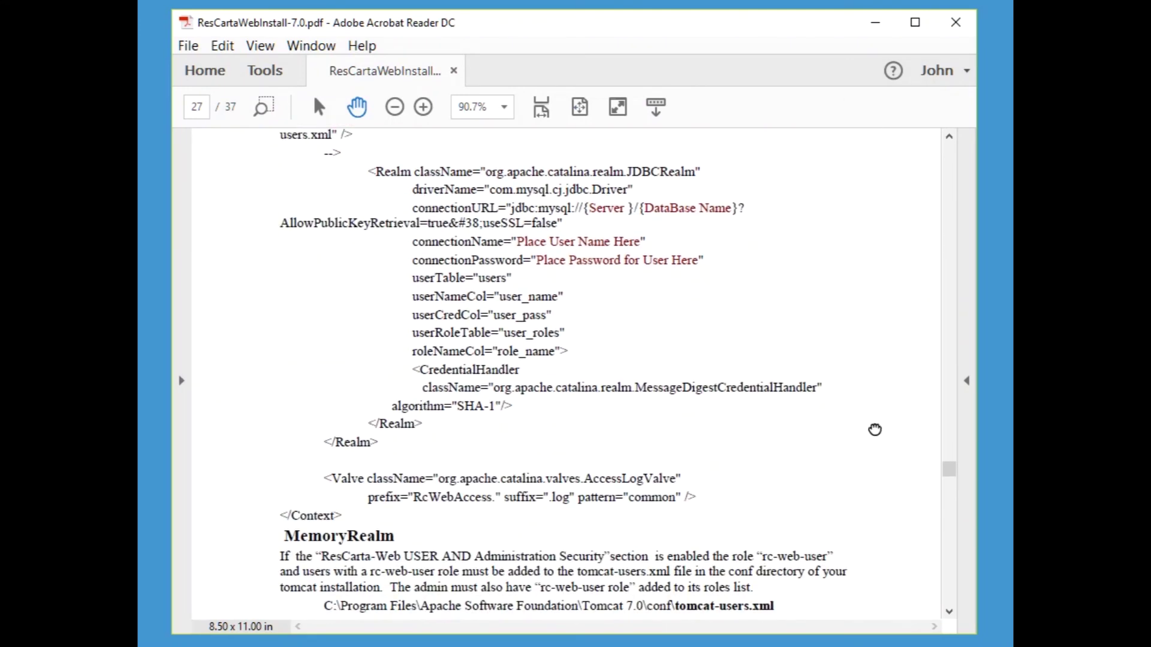
left_click_drag(875, 430, 873, 246)
left_click_drag(894, 333, 883, 252)
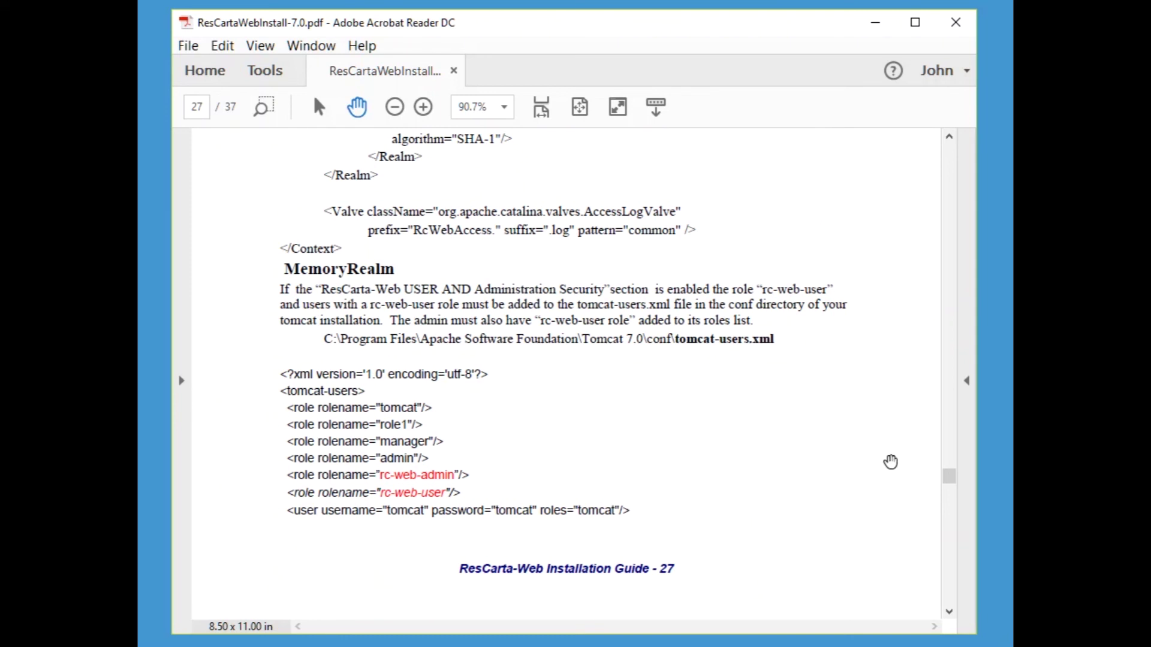
left_click(949, 611)
left_click(949, 612)
left_click(949, 612)
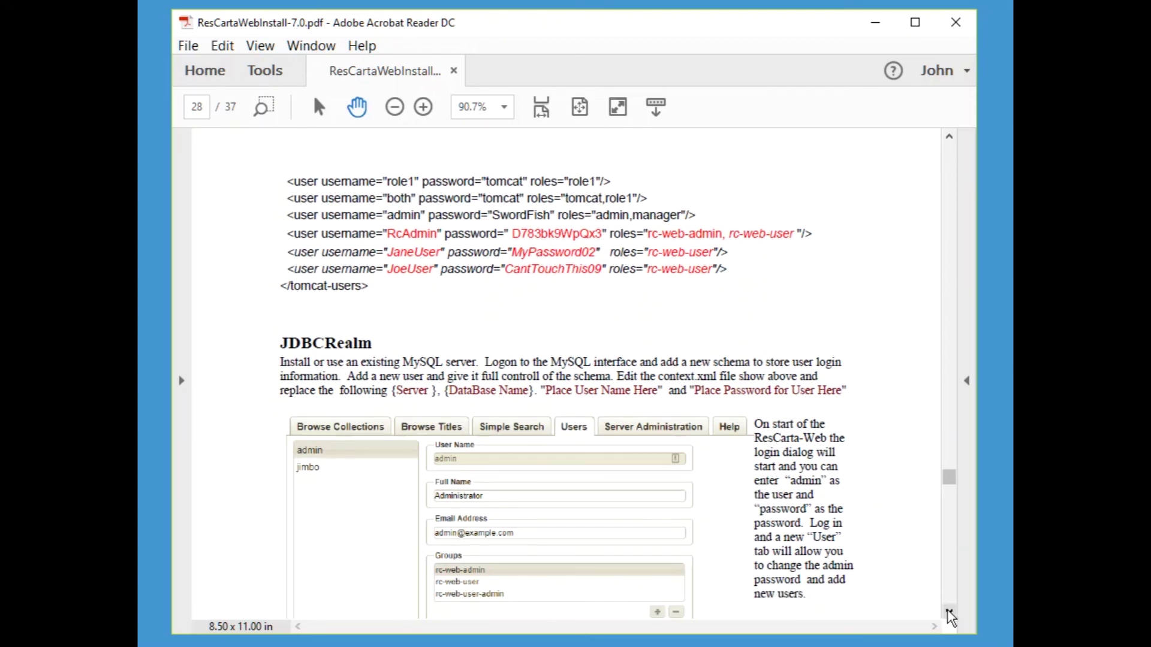
left_click(948, 612)
left_click(948, 612)
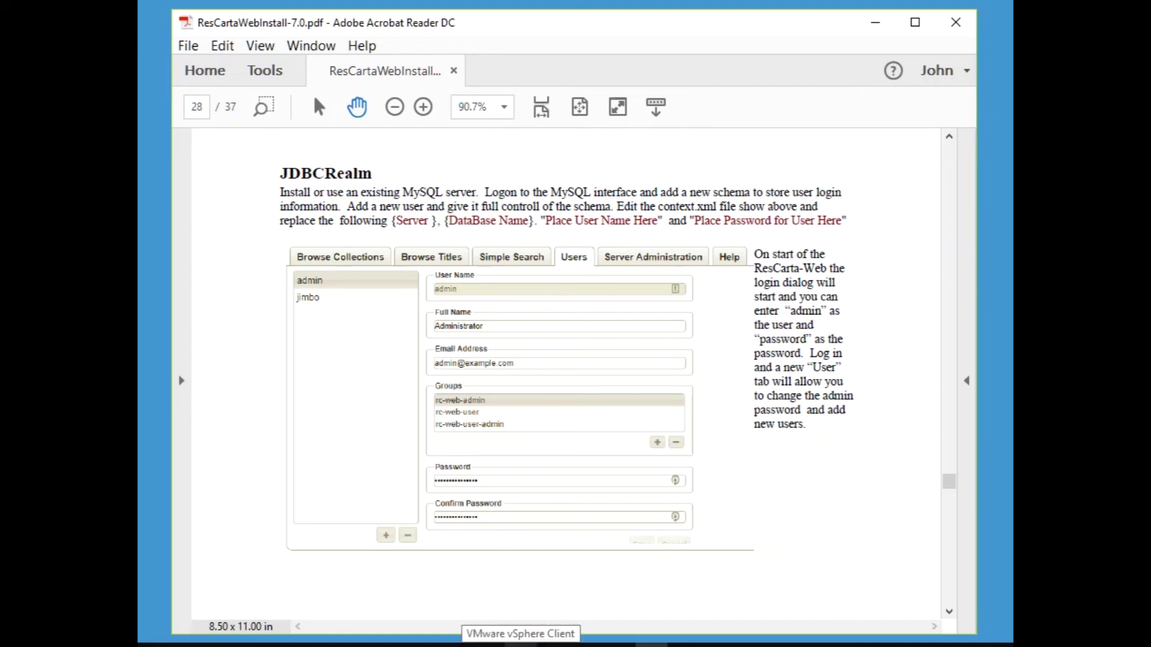
mouse_move(716, 645)
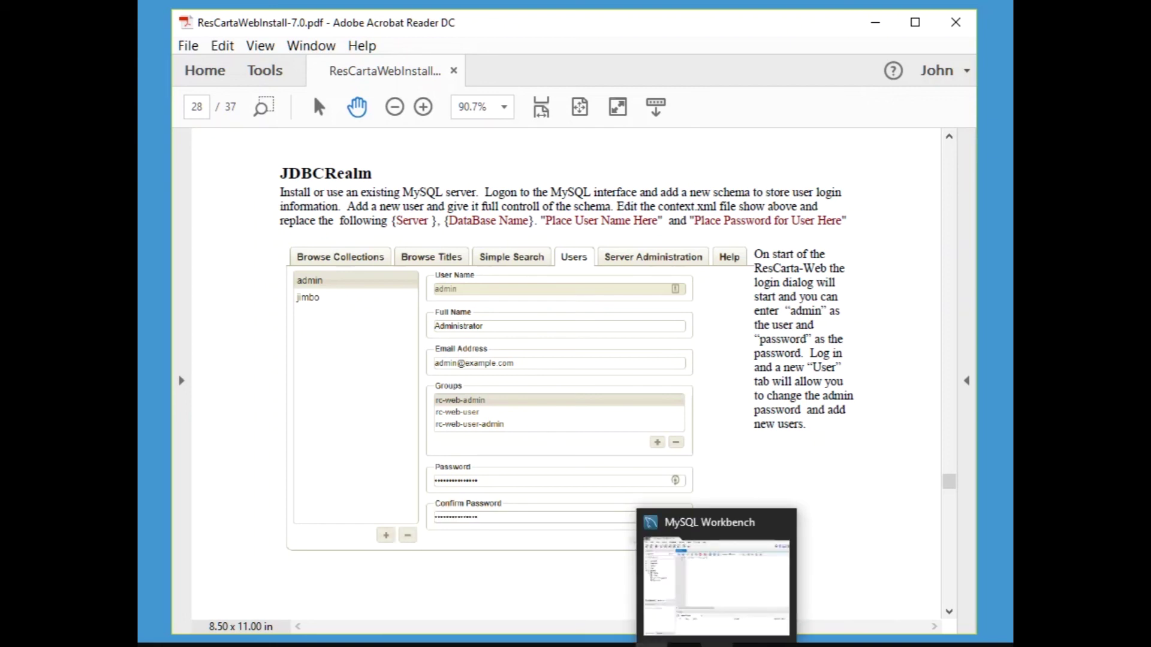
- Create a new schema named rcusers and apply its CREATE SCHEMA script
left_click(716, 645)
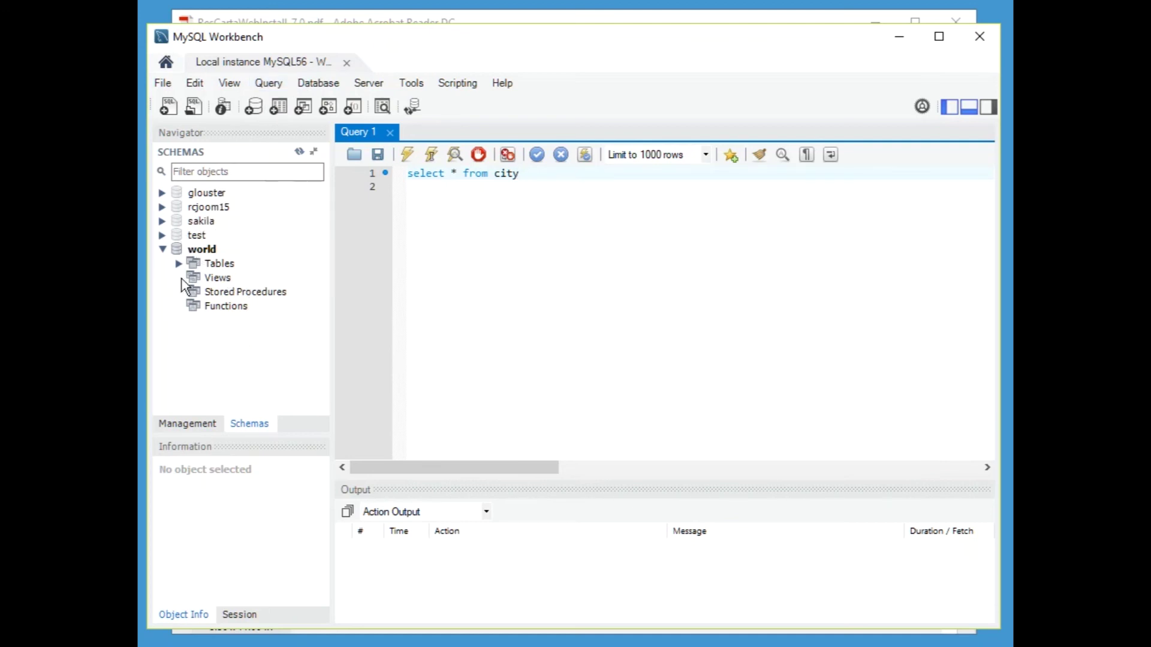
left_click(161, 249)
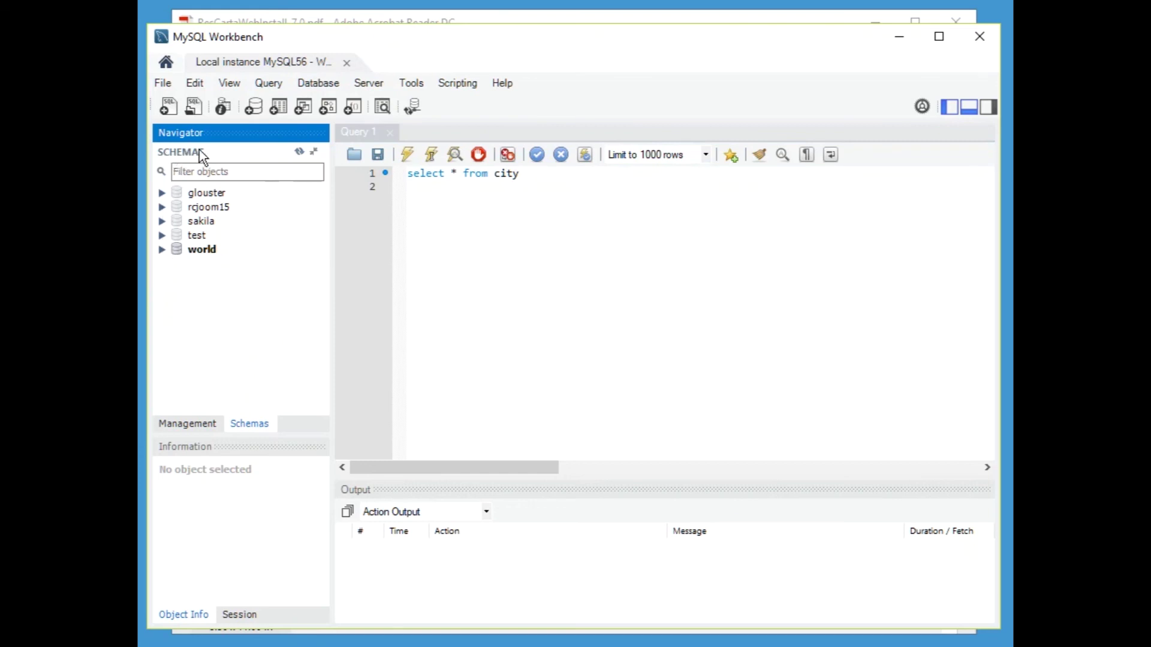
right_click(189, 300)
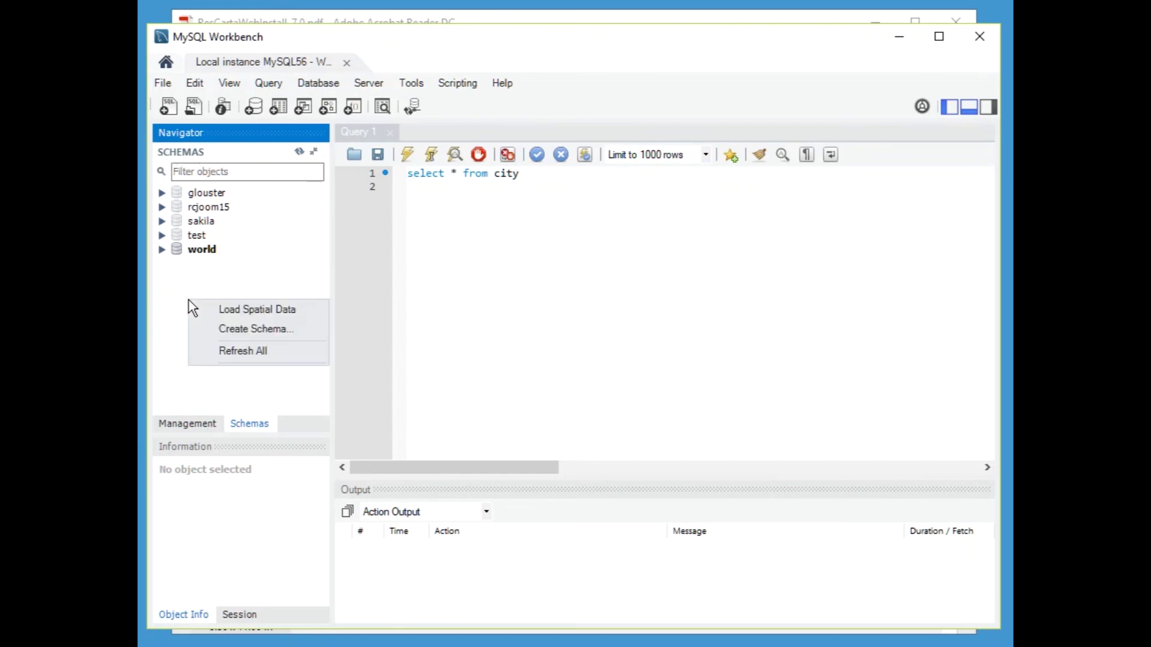
left_click(235, 335)
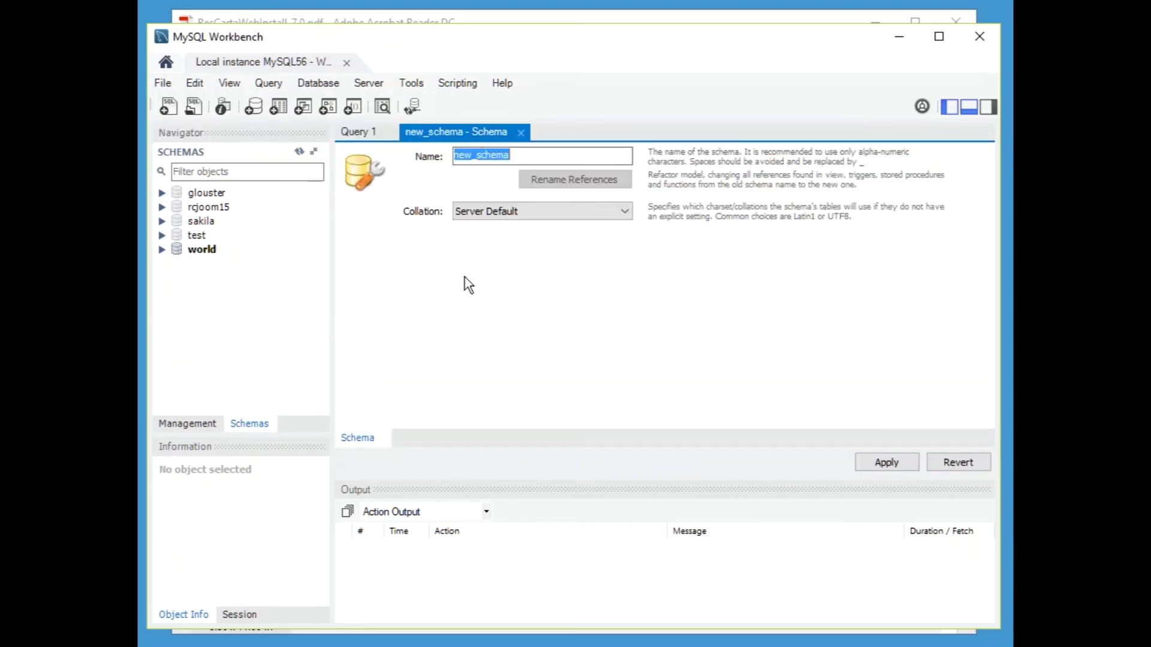
type("Rc")
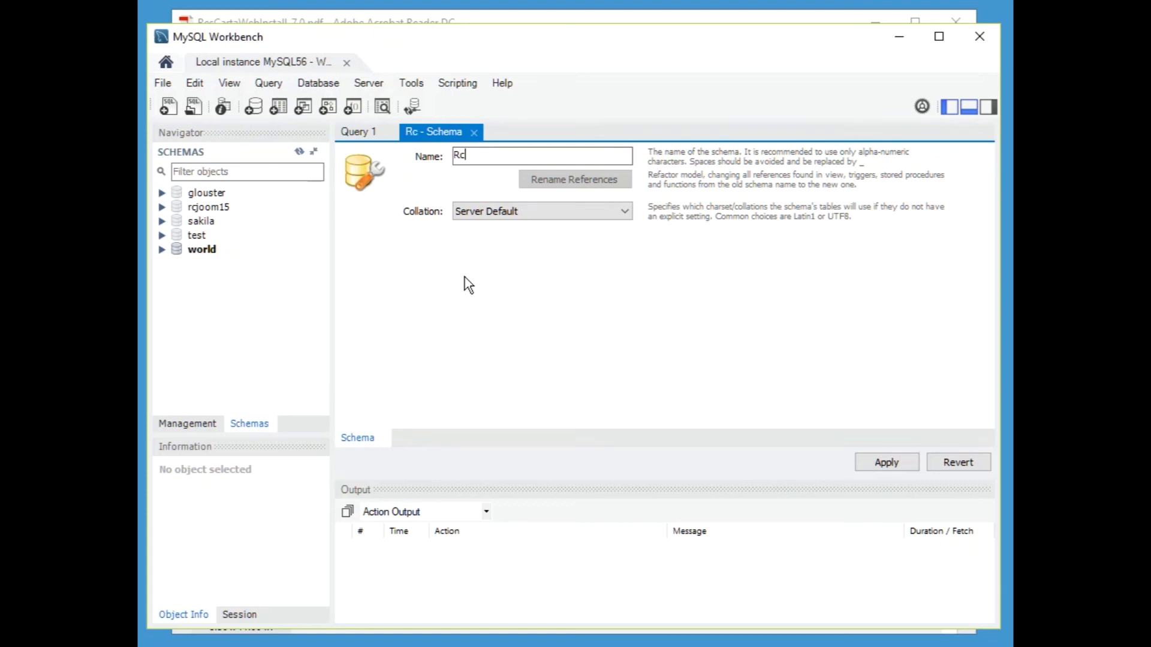
key("BackSpace")
key("BackSpace")
type("rcusers")
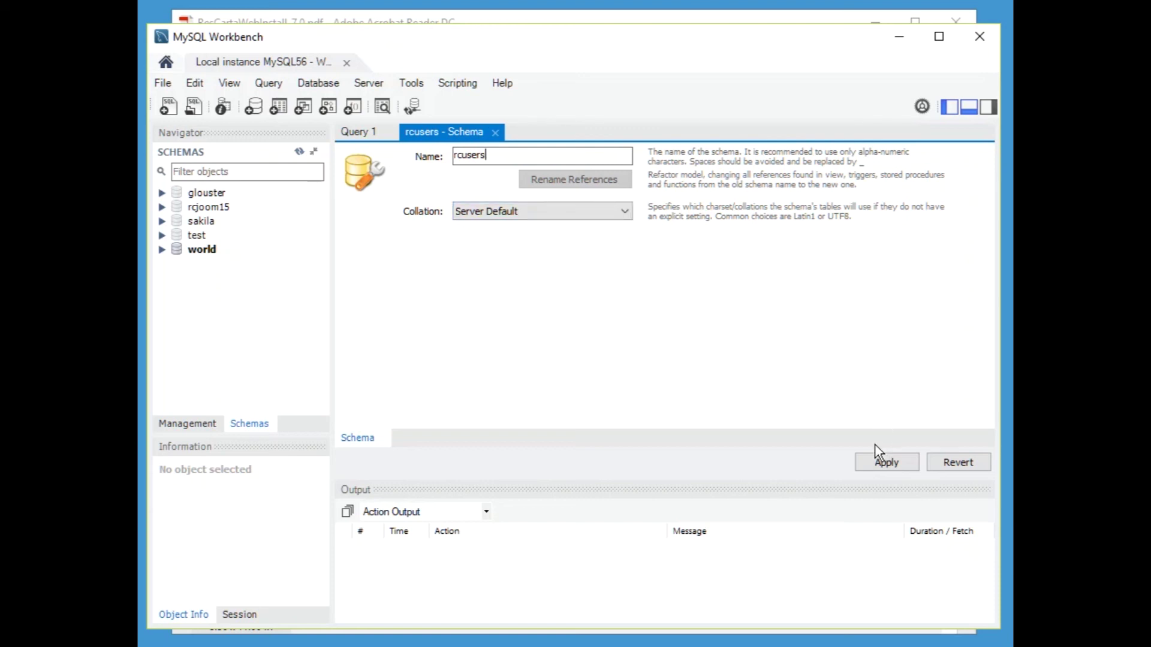
left_click(884, 465)
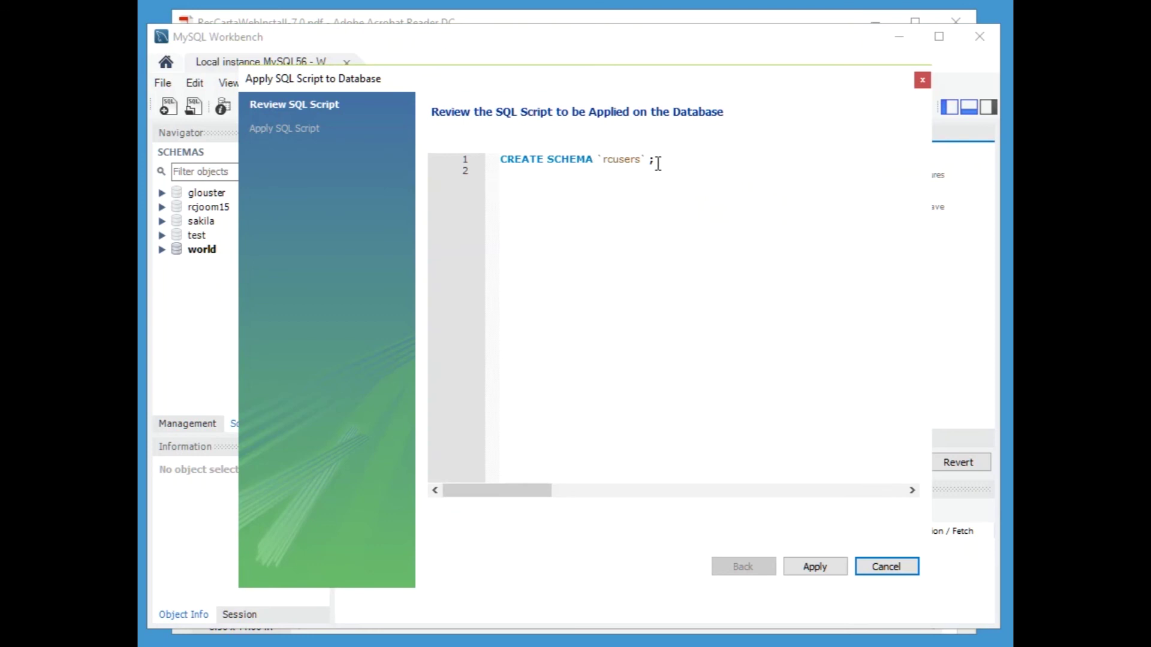
left_click(826, 573)
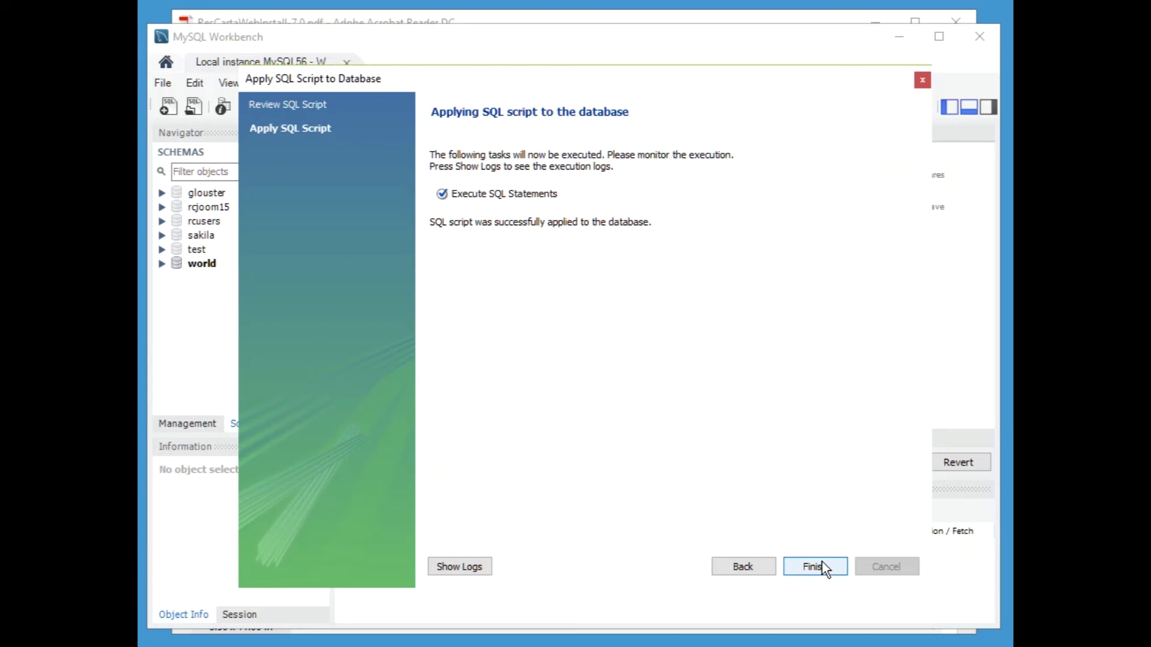
left_click(816, 567)
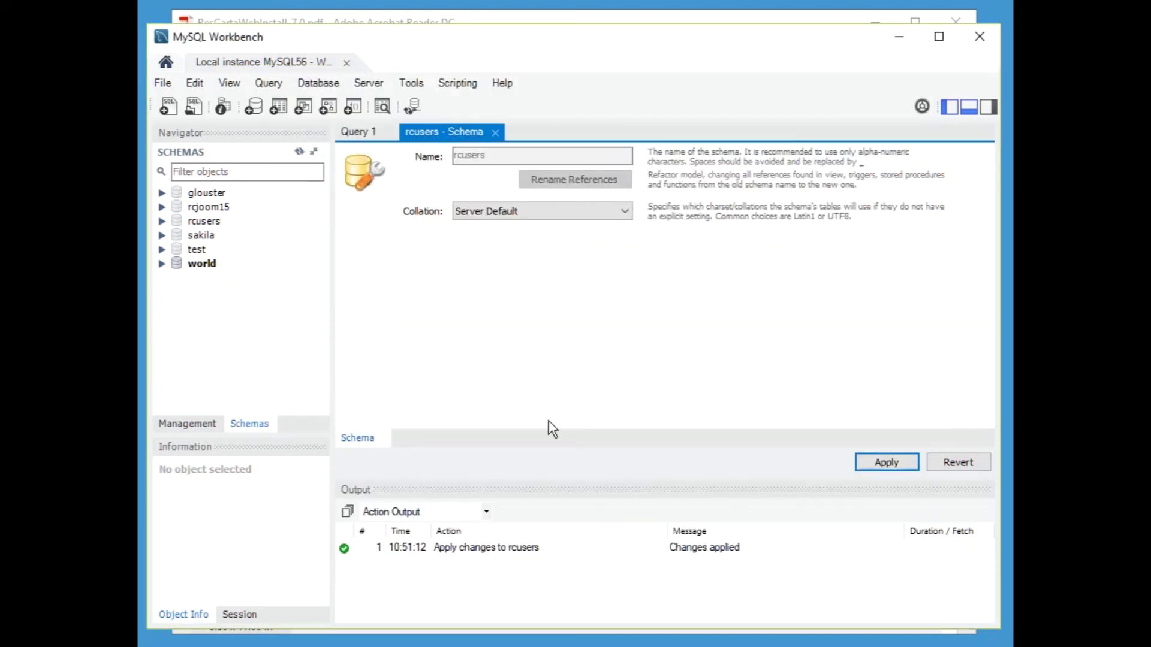
- Expand rcusers and set it as the default schema
left_click(161, 221)
double_click(210, 222)
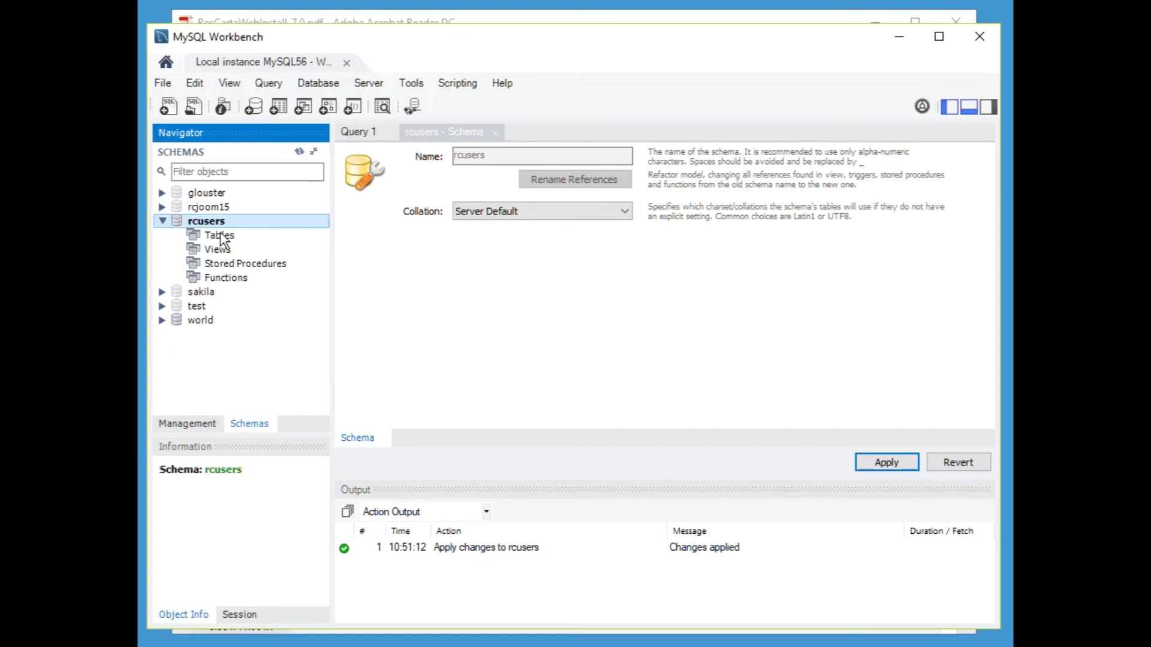
left_click(225, 235)
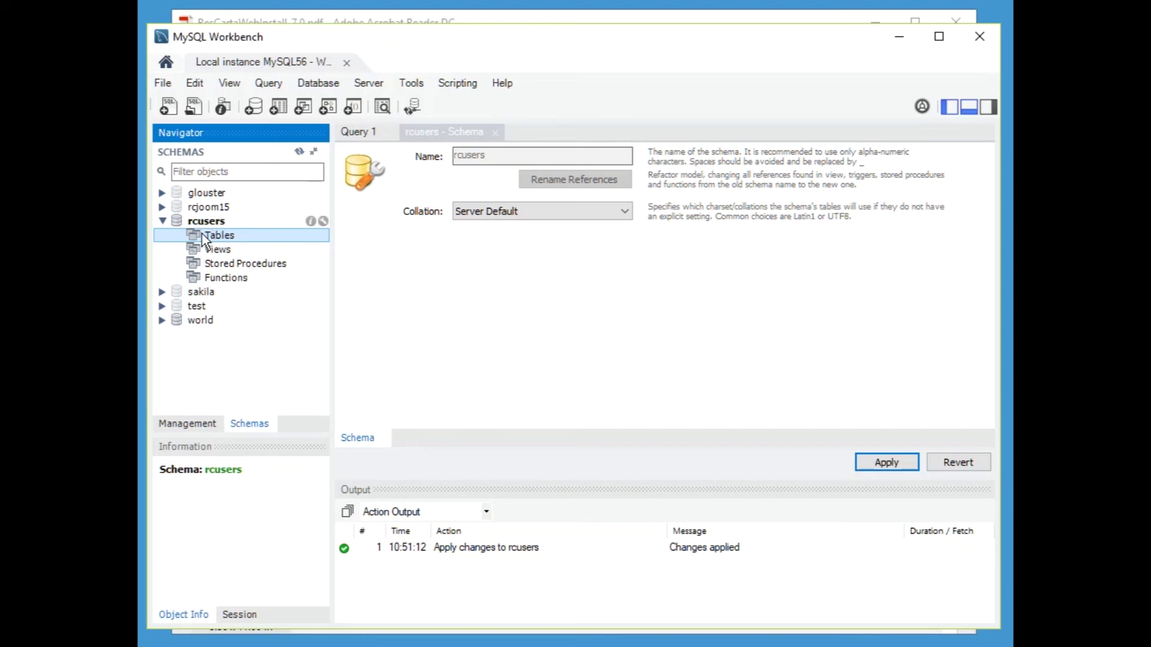
left_click(201, 425)
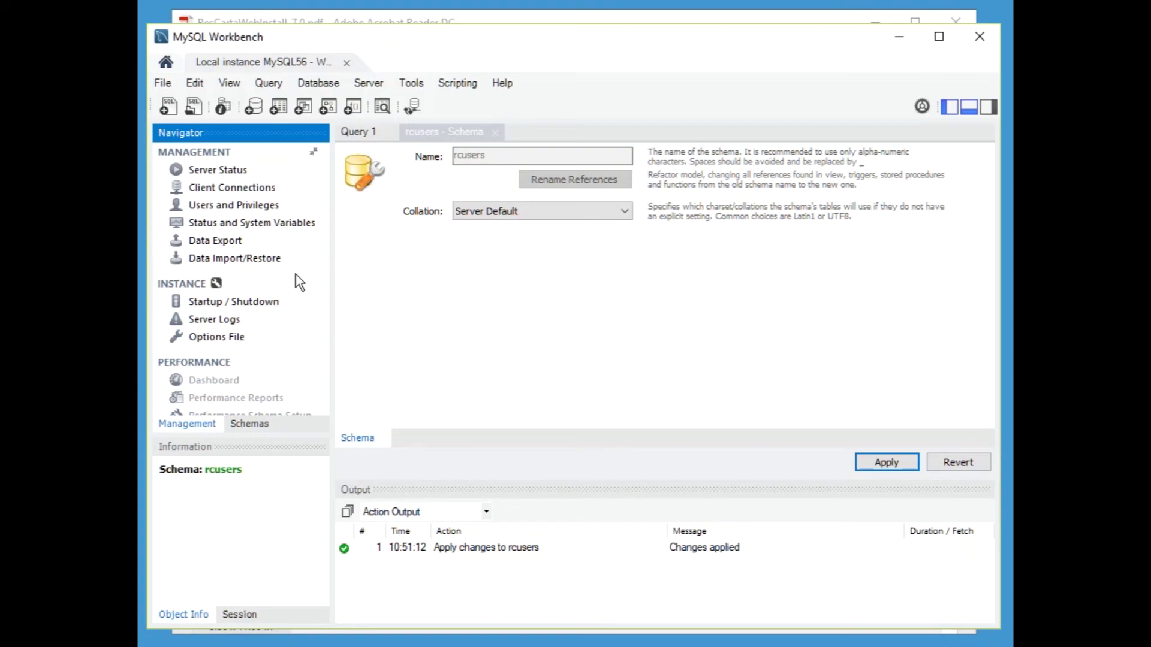
- Add a new user account with its login name, limited to host 127.0.0.1
left_click(240, 206)
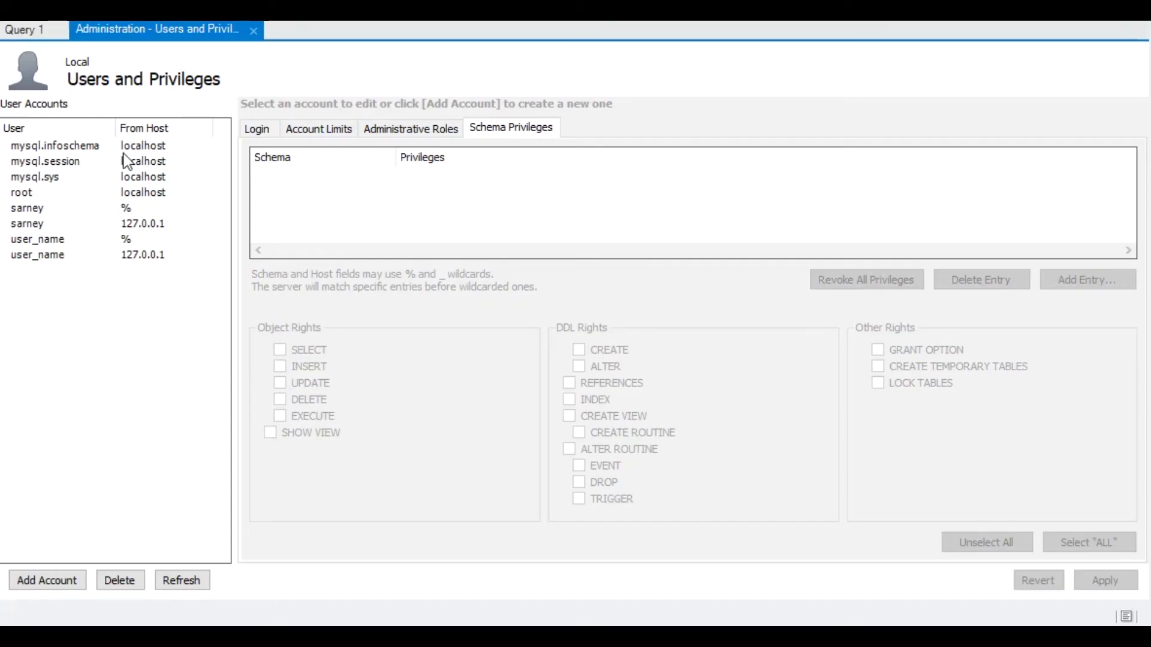
left_click(57, 580)
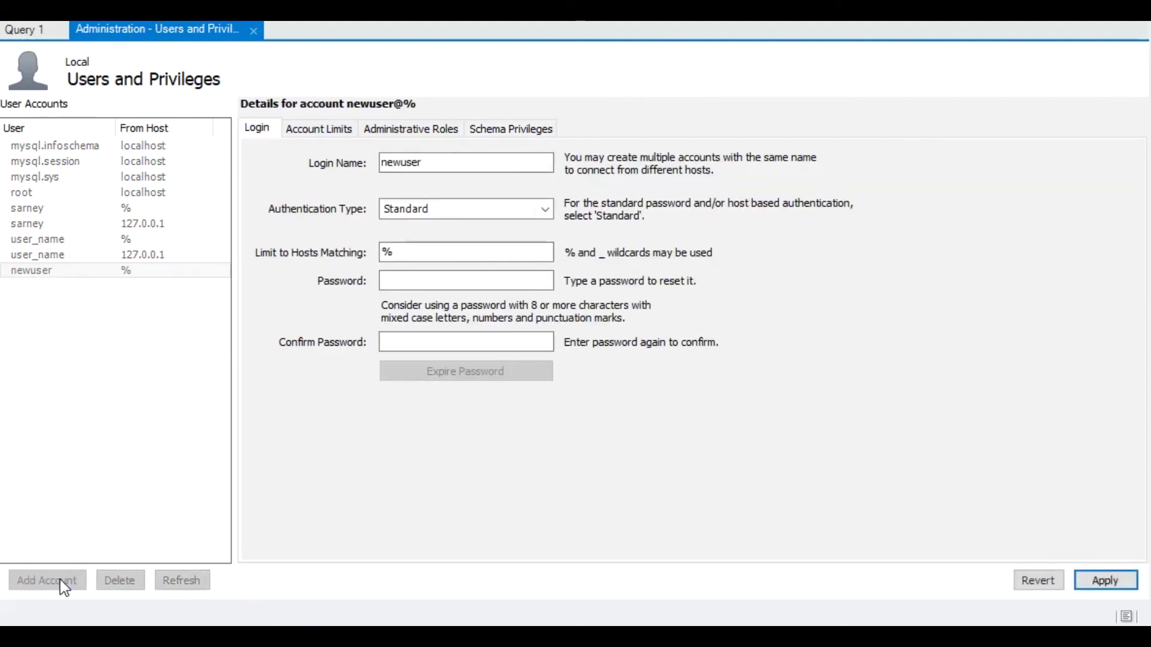
left_click_drag(437, 162, 381, 163)
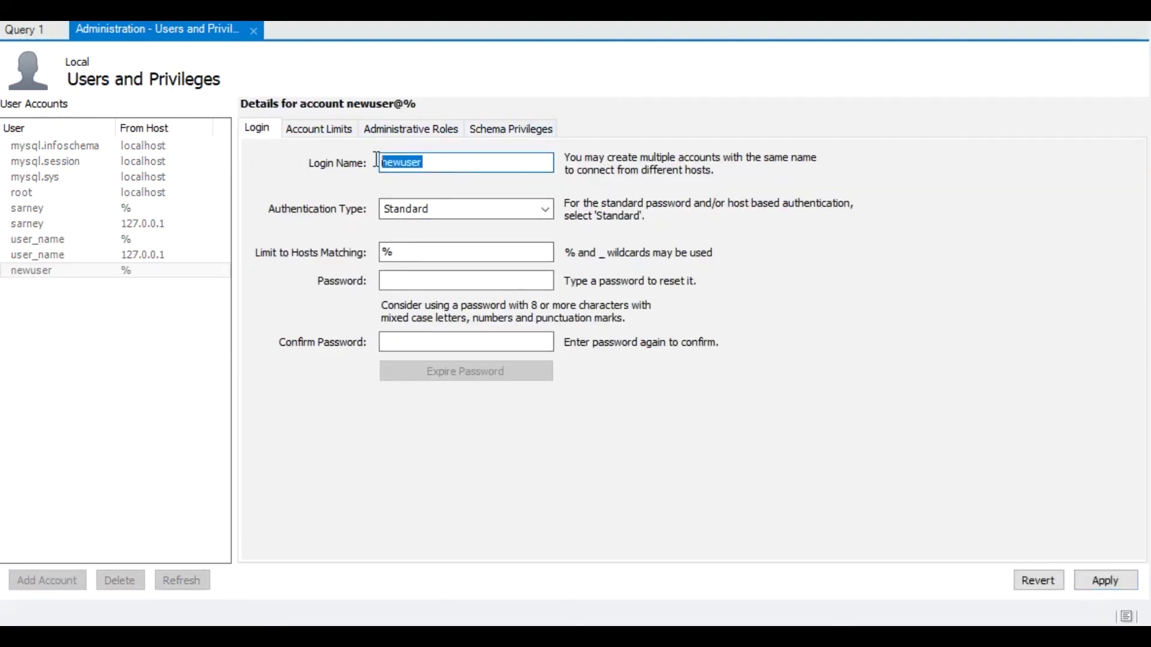
type("somebody")
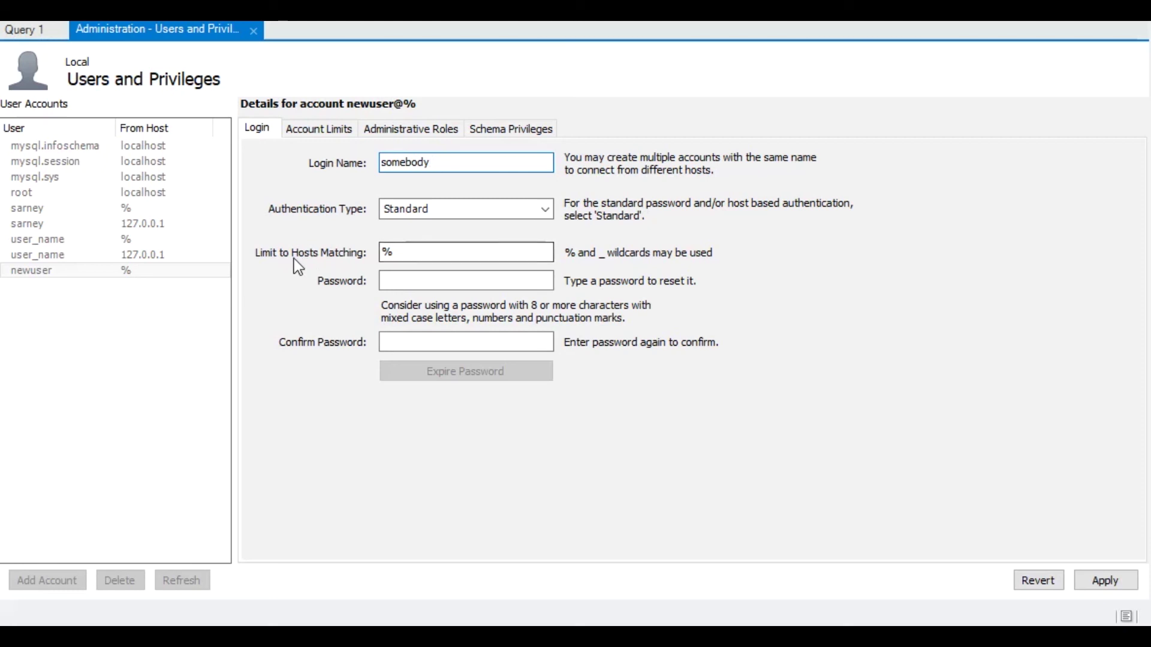
left_click_drag(402, 254, 368, 253)
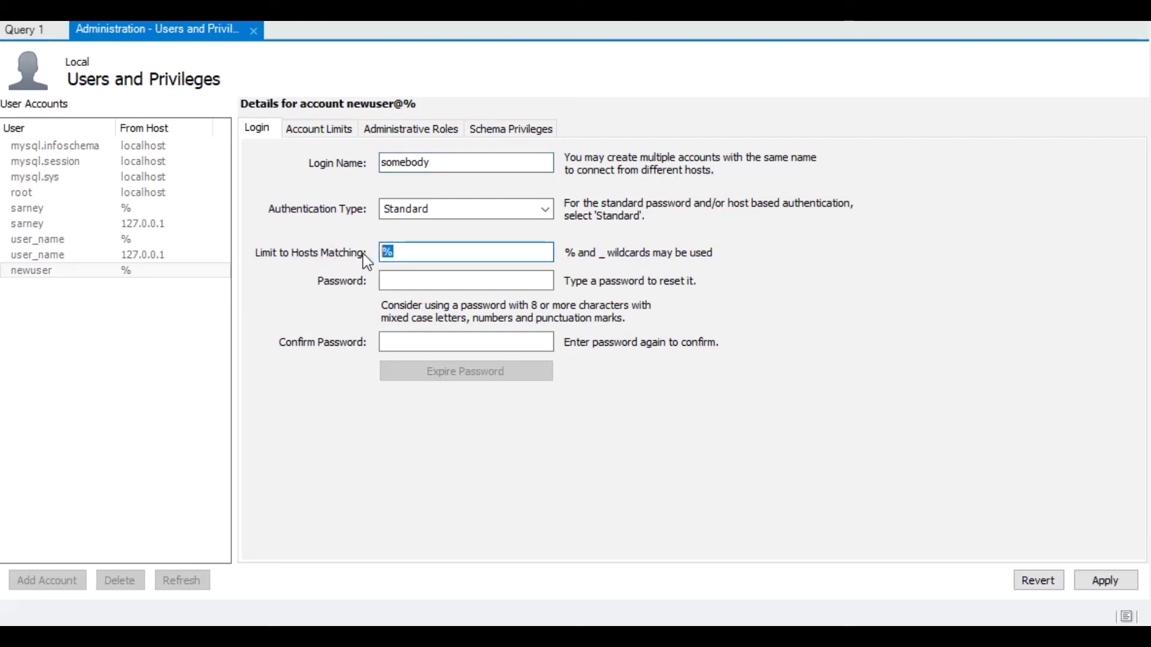
type("127.0.0.1")
- Enter and confirm the new account's password
left_click(408, 276)
type("********")
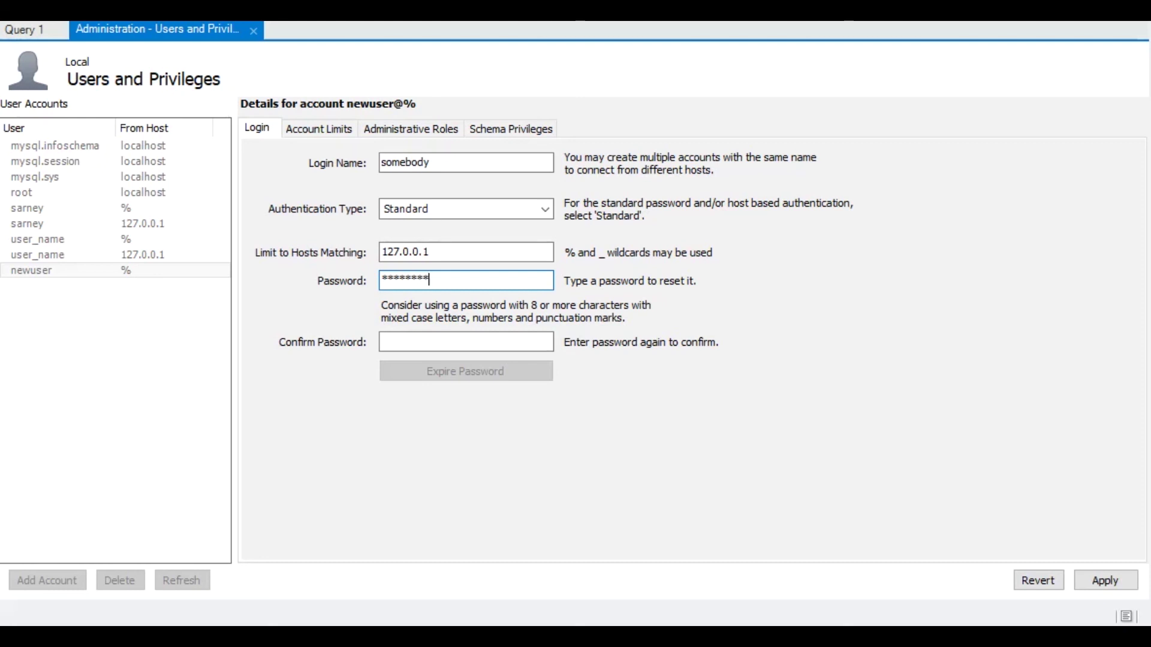
key("Tab")
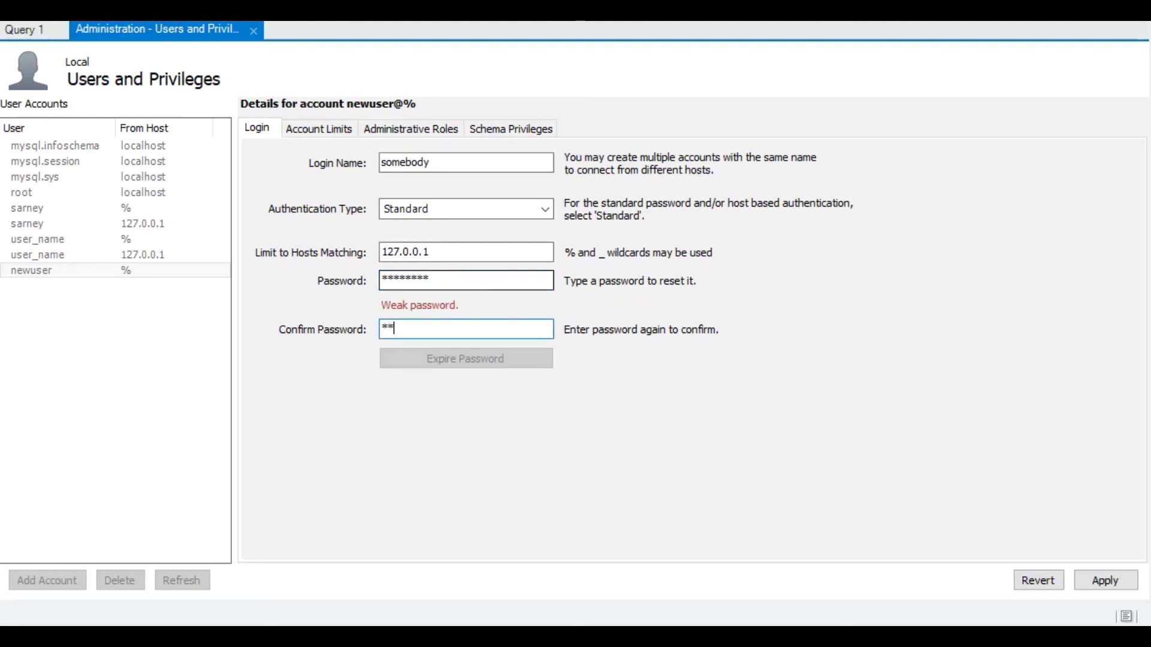
type("********")
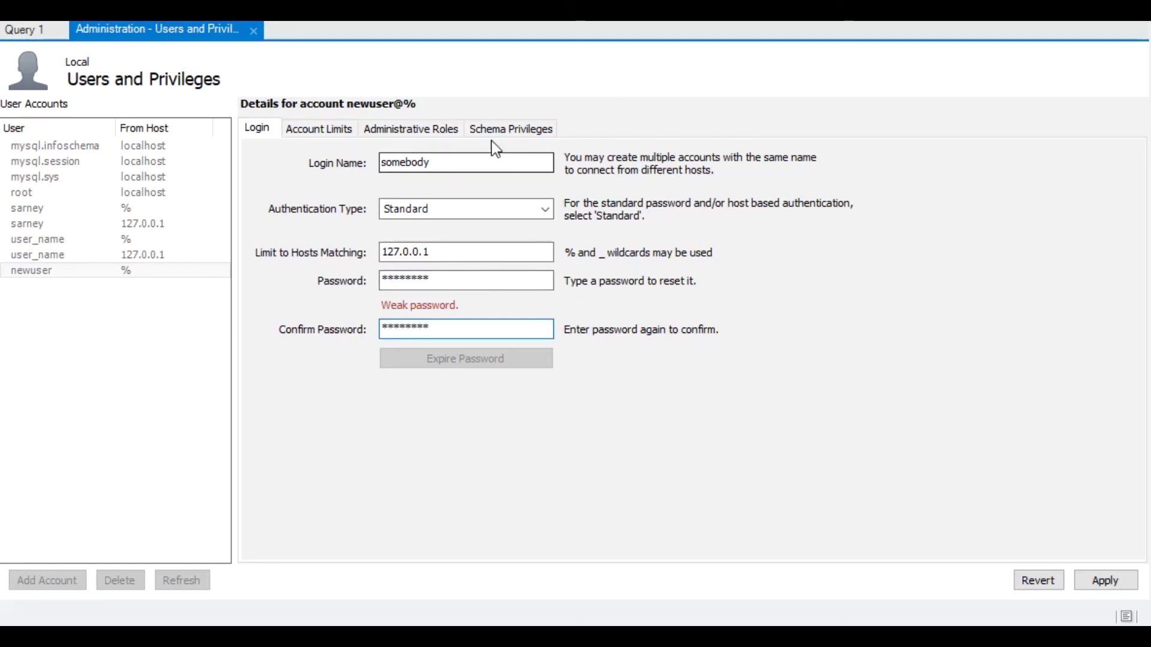
left_click(447, 133)
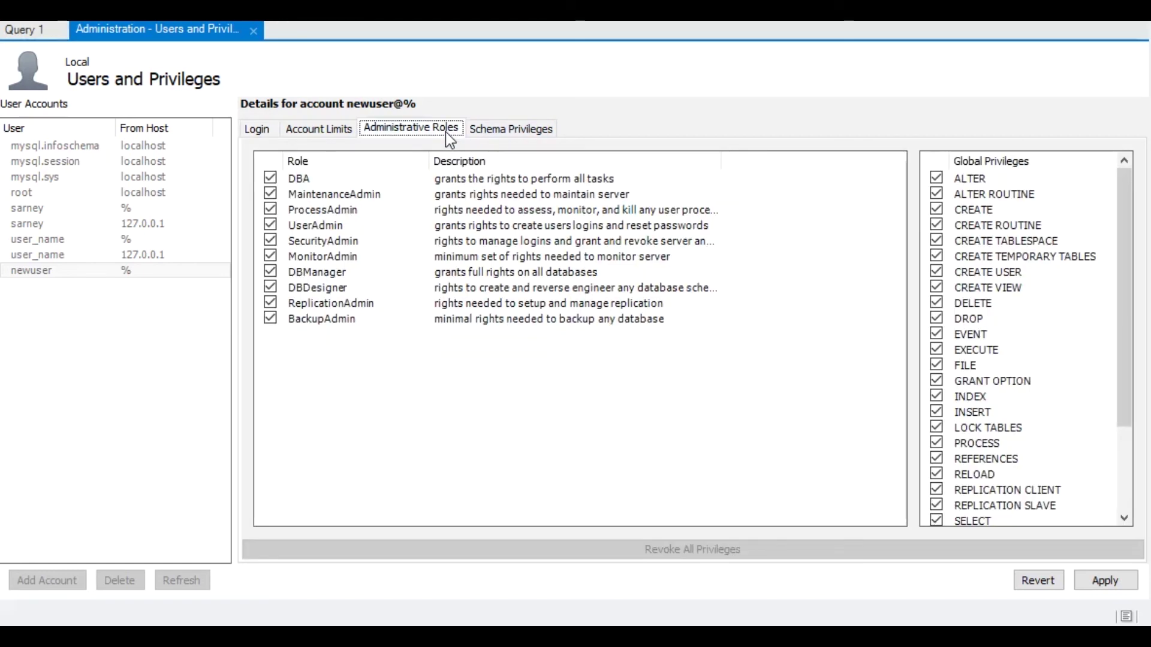
- Add a Schema Privileges entry for the selected schema rcusers
left_click(270, 178)
left_click(270, 178)
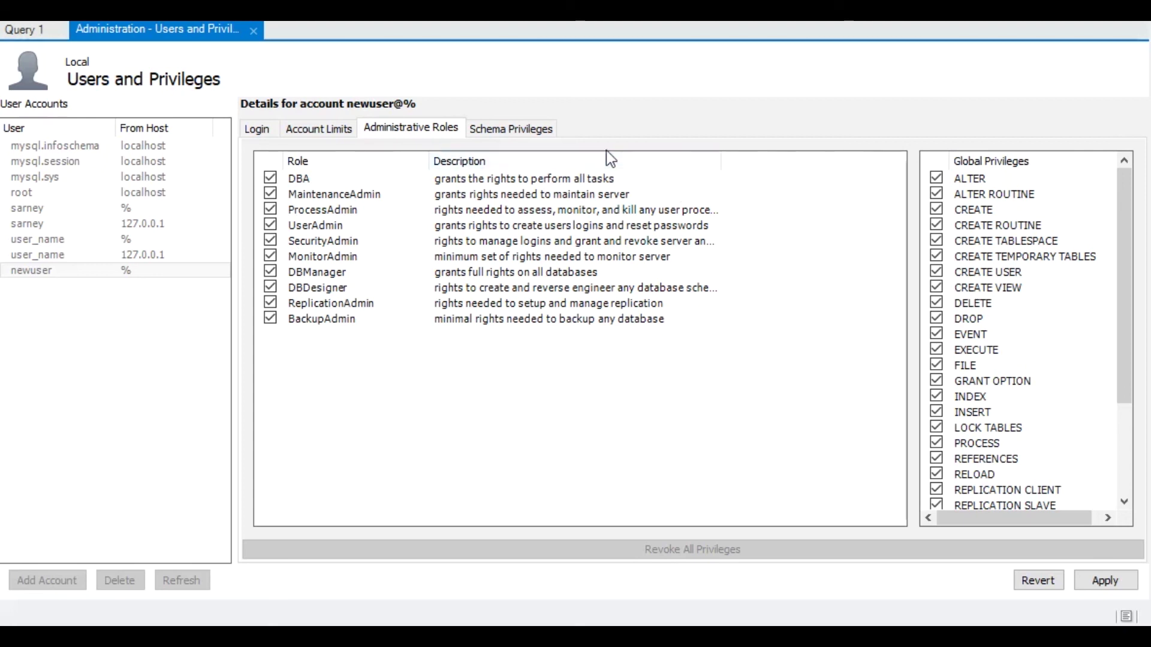
left_click(514, 132)
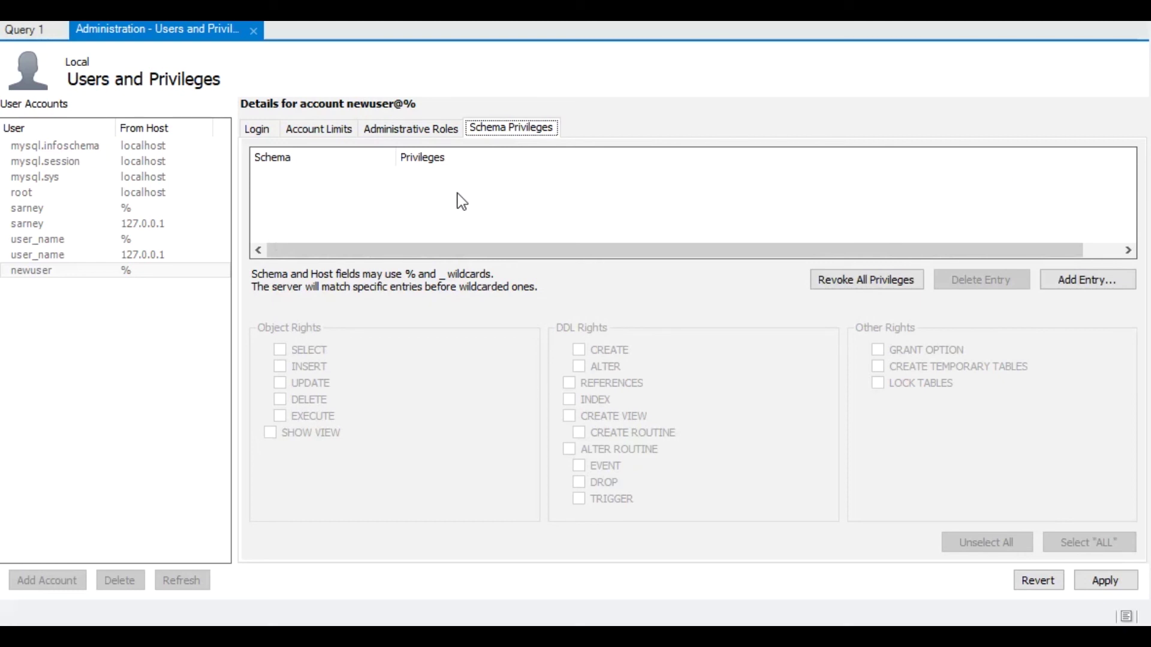
left_click(1072, 280)
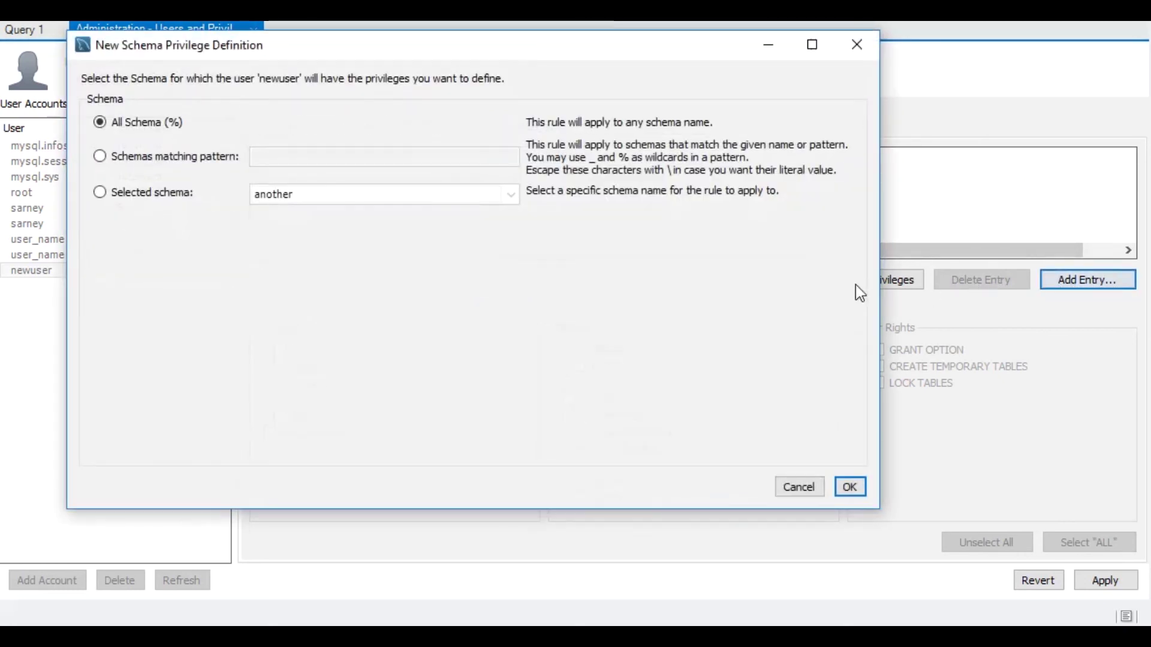
left_click(183, 199)
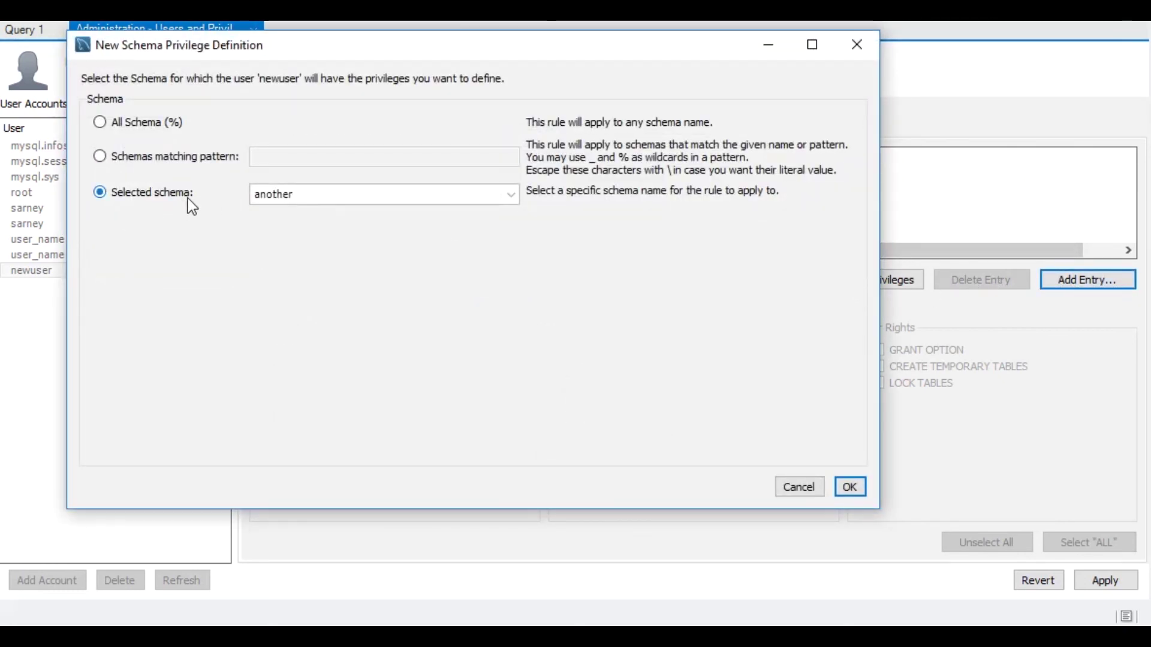
left_click(511, 195)
left_click_drag(509, 238, 511, 272)
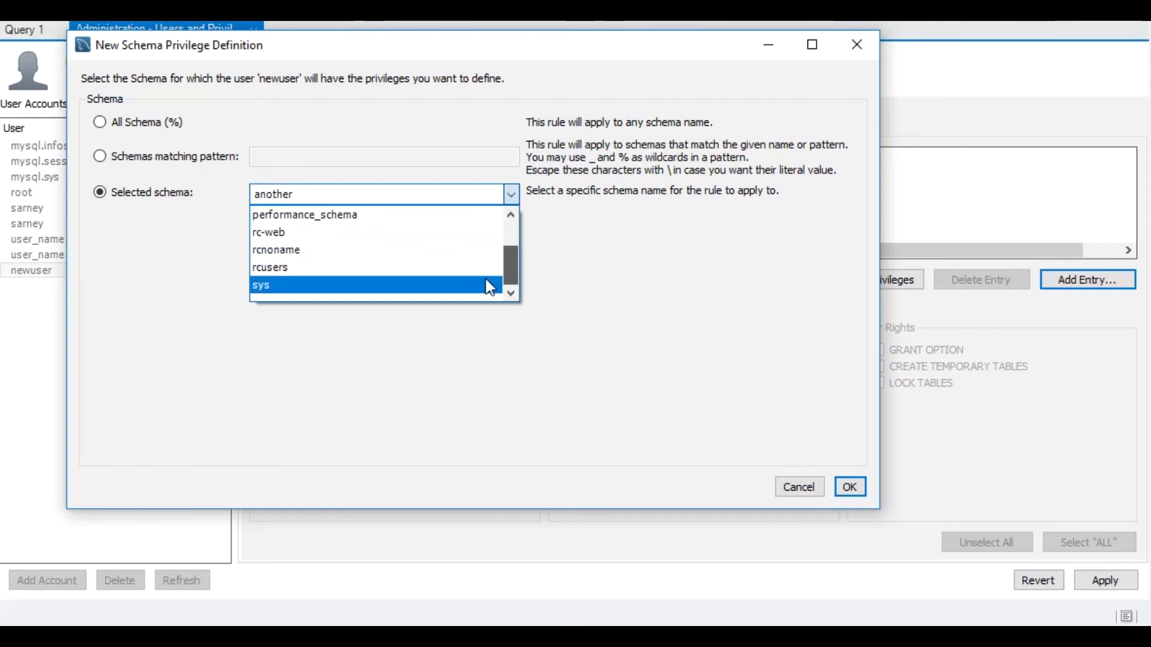
left_click(298, 266)
- Grant ALL privileges on rcusers and apply the new account
left_click(861, 488)
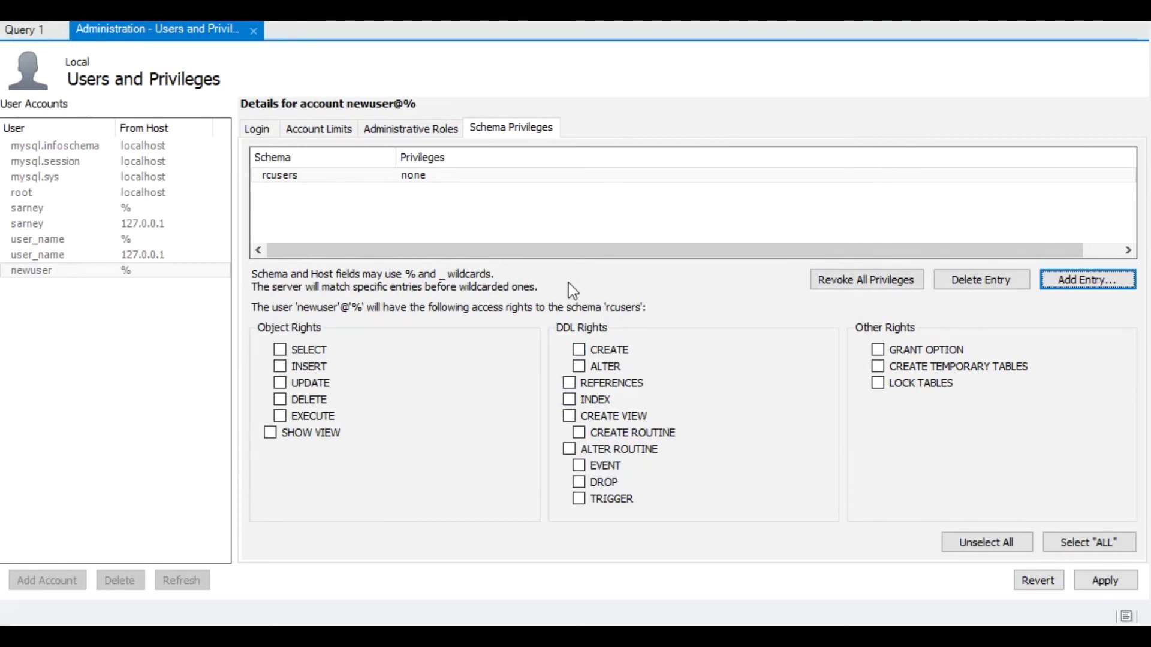
left_click(1097, 544)
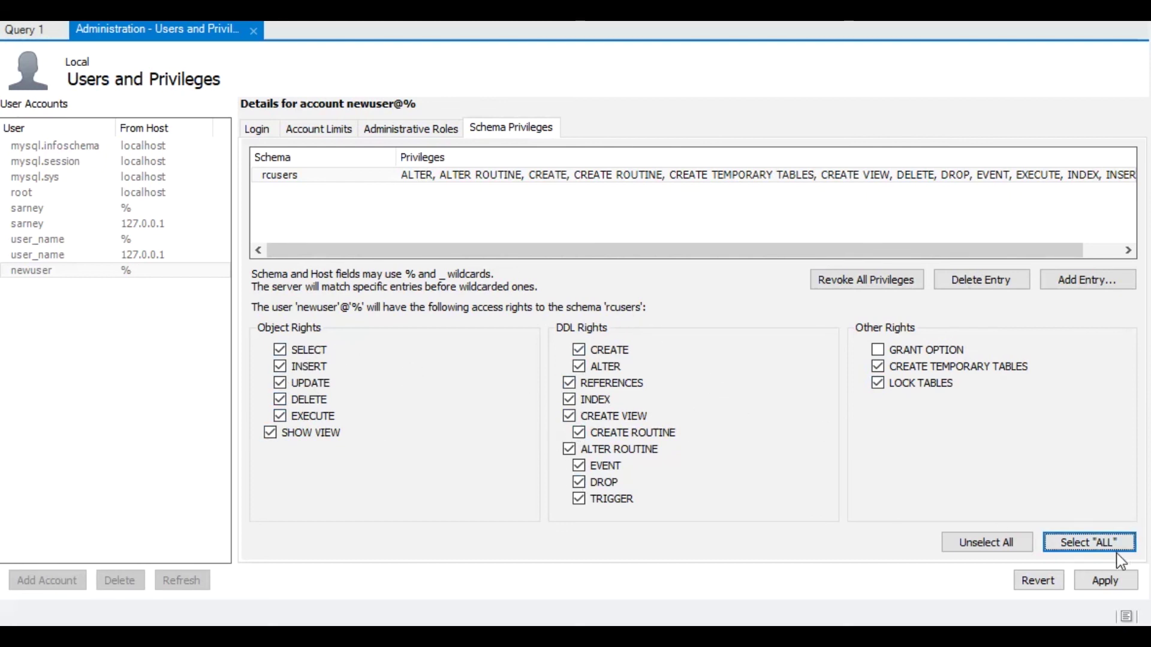
left_click(1103, 585)
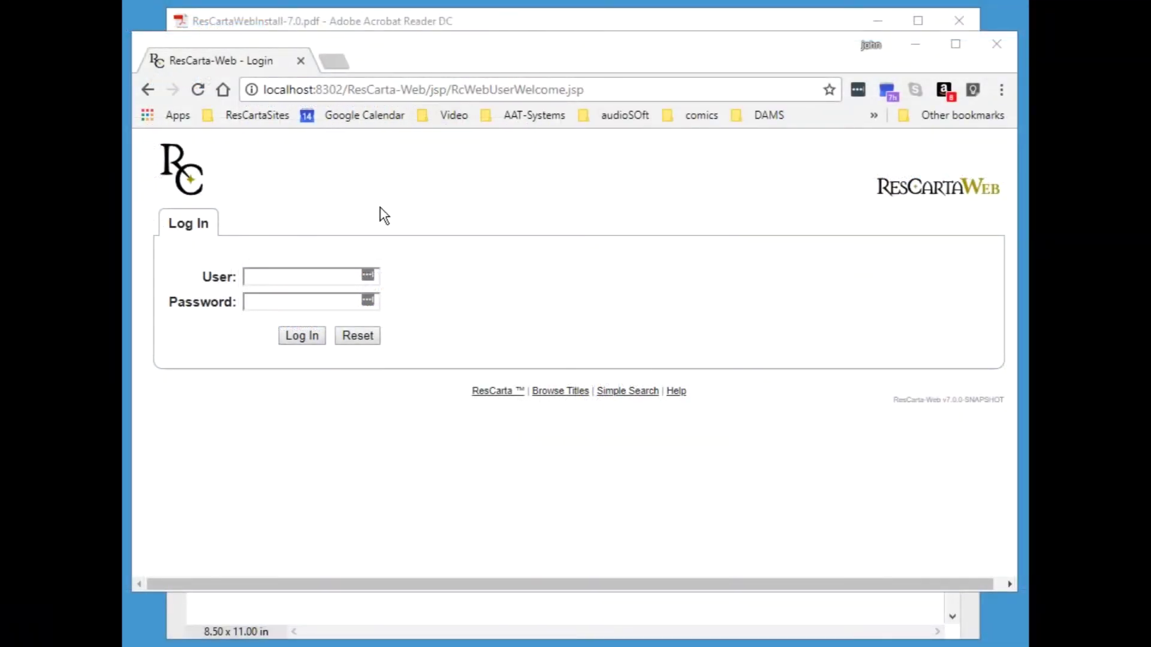
- Log into ResCarta-Web as admin and open the Server Administration page
left_click(298, 276)
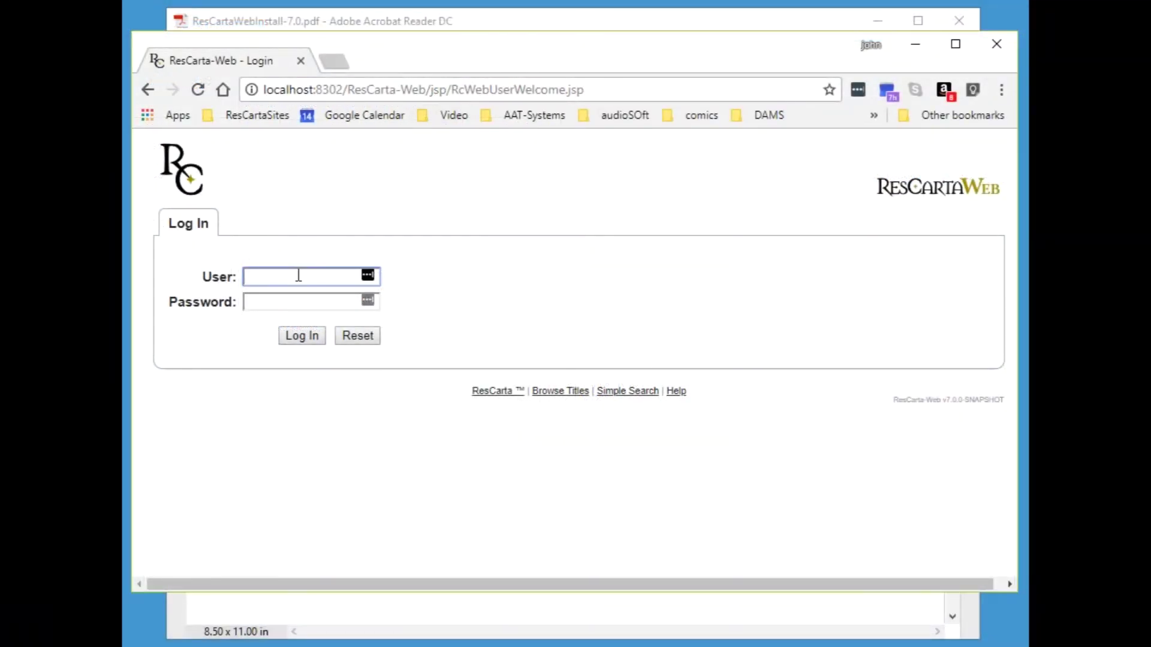
type("admoi")
key("BackSpace")
type("in")
key("Tab")
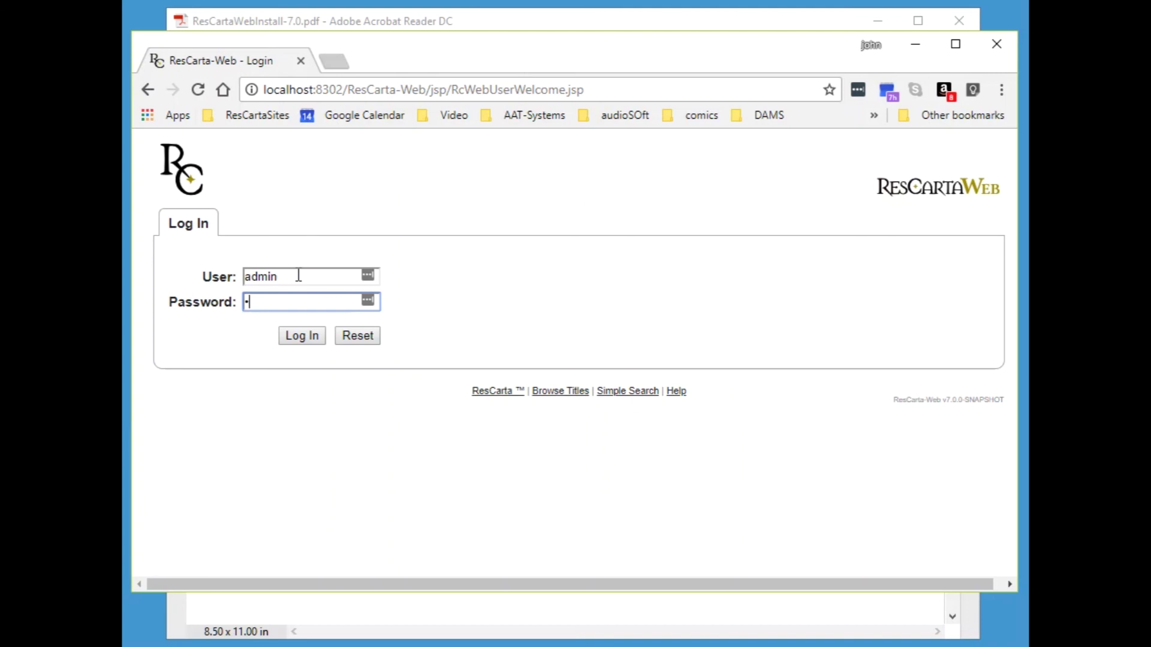
key("Return")
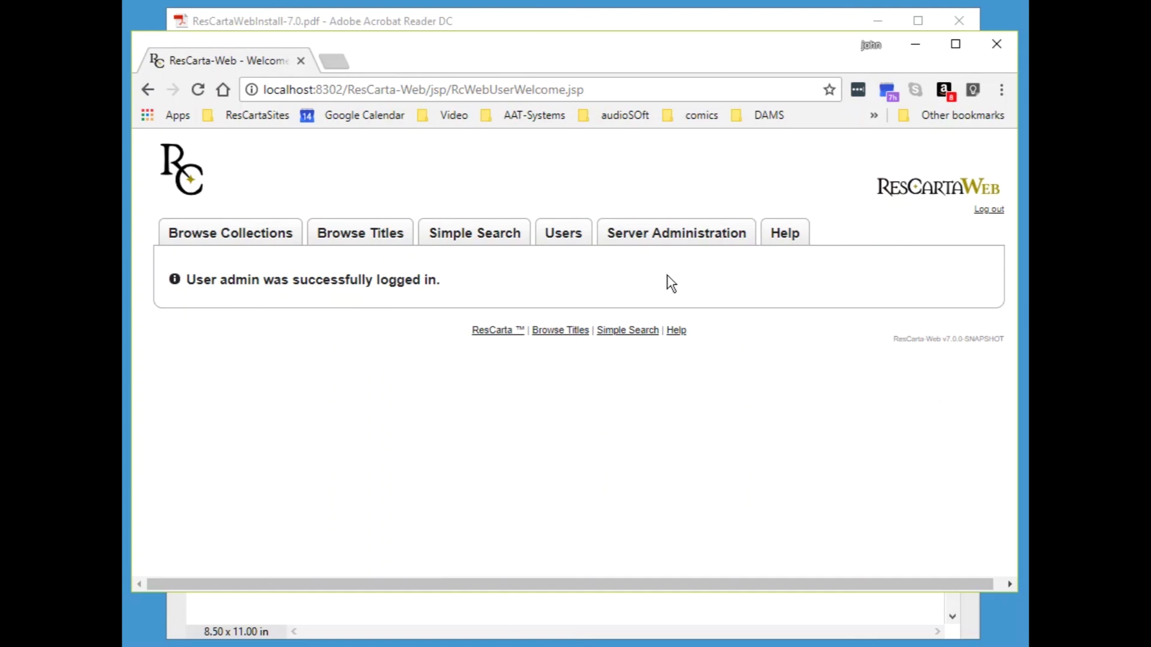
left_click(671, 239)
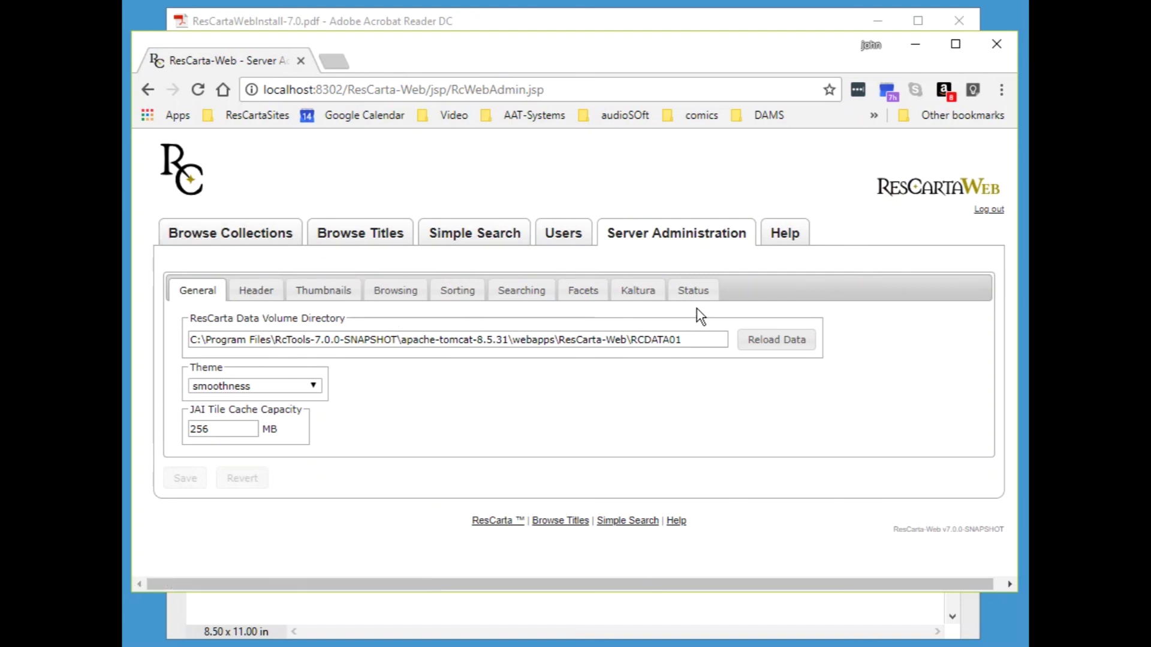
- On the Users page, start a new user and enter its user name, full name and e-mail address
left_click(574, 240)
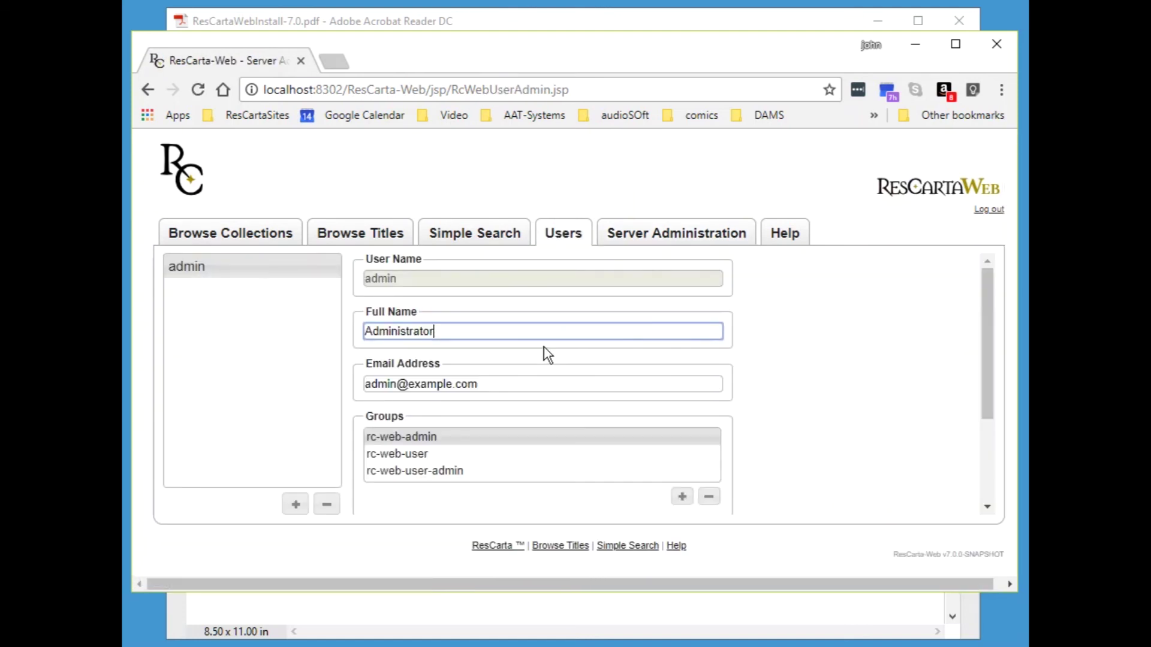
left_click(296, 505)
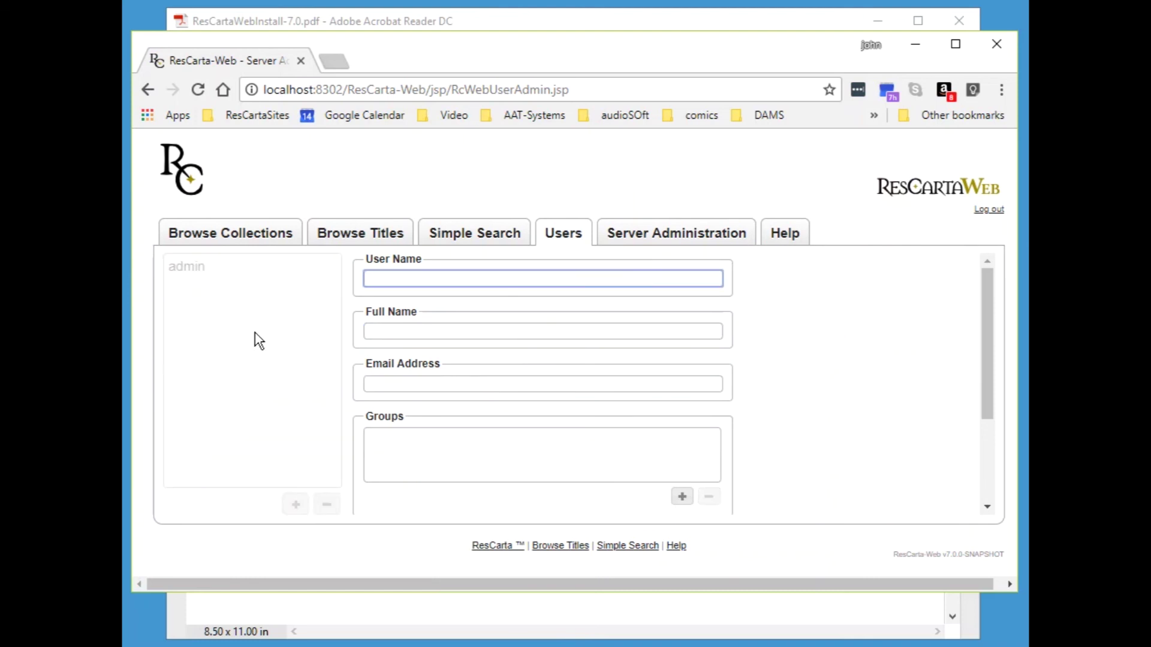
type("J")
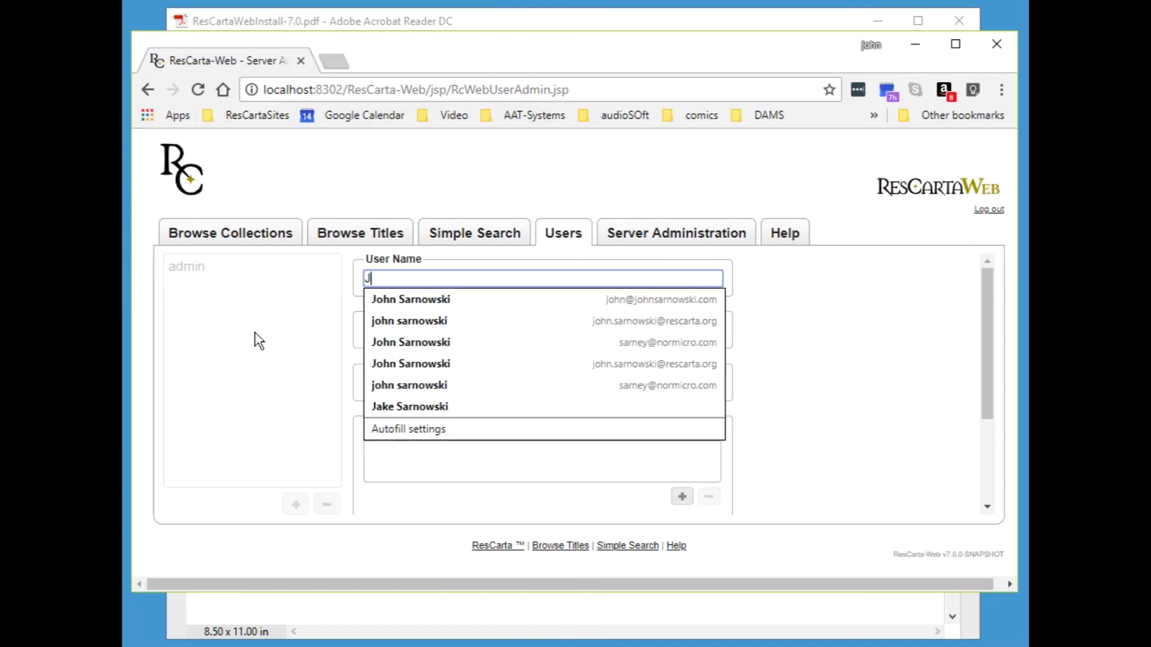
type("imbo")
key("Tab")
type("Jimbo")
key("Tab")
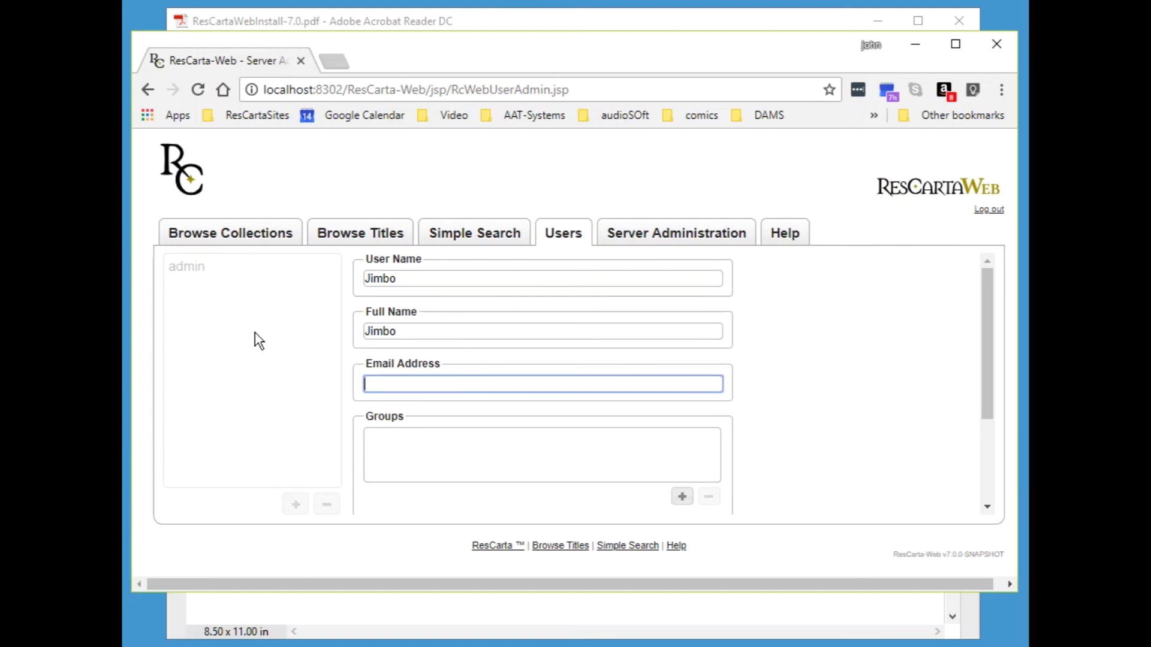
left_click(445, 334)
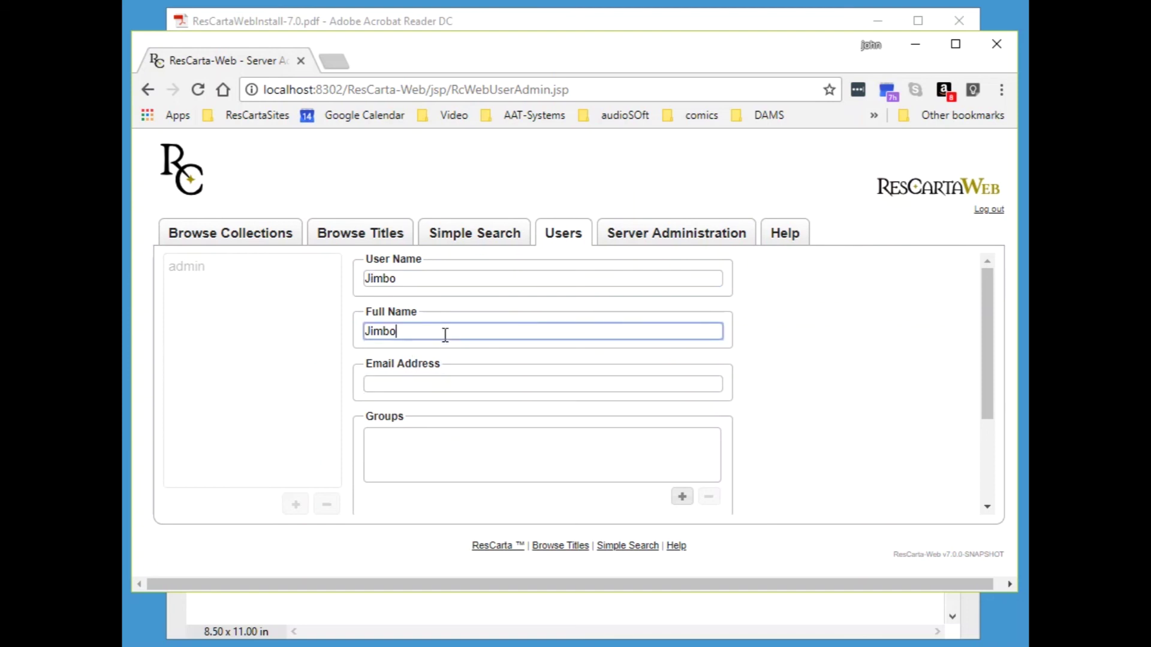
left_click(412, 386)
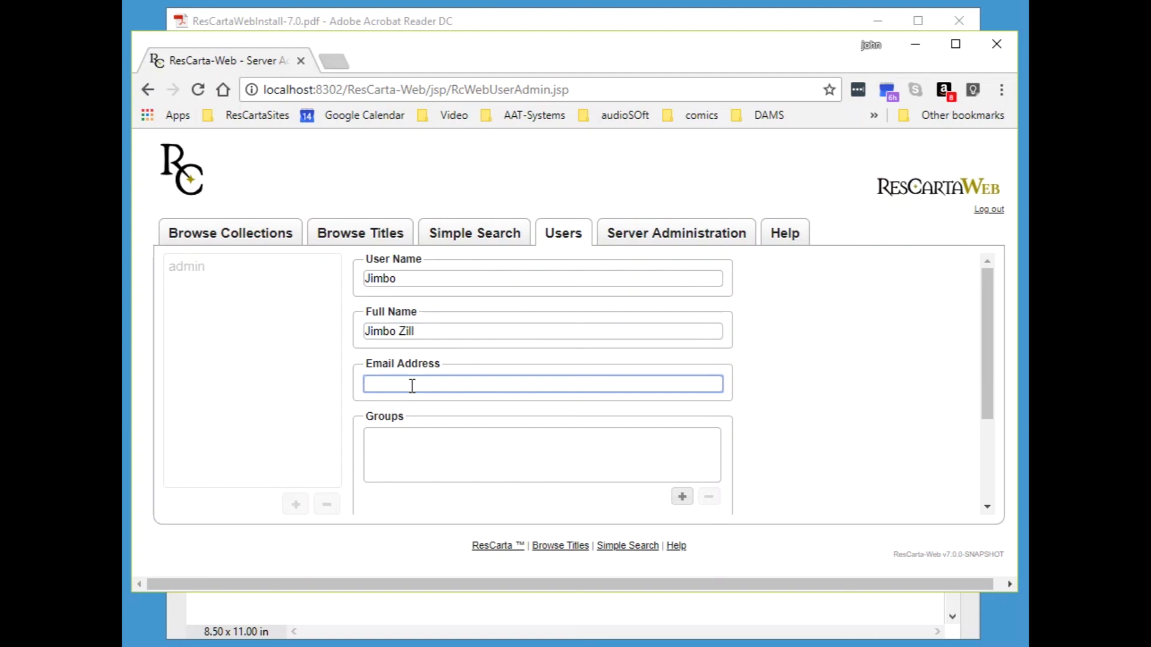
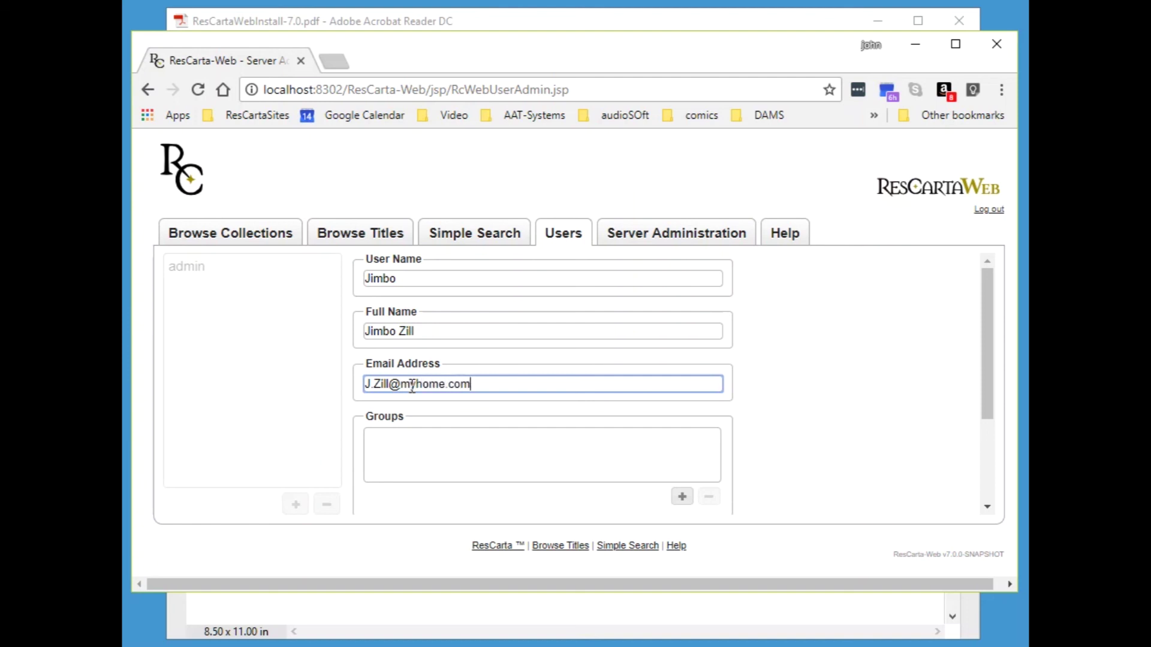
- Add the rc-web-user-admin and rc-web-user groups to the new user
left_click(681, 497)
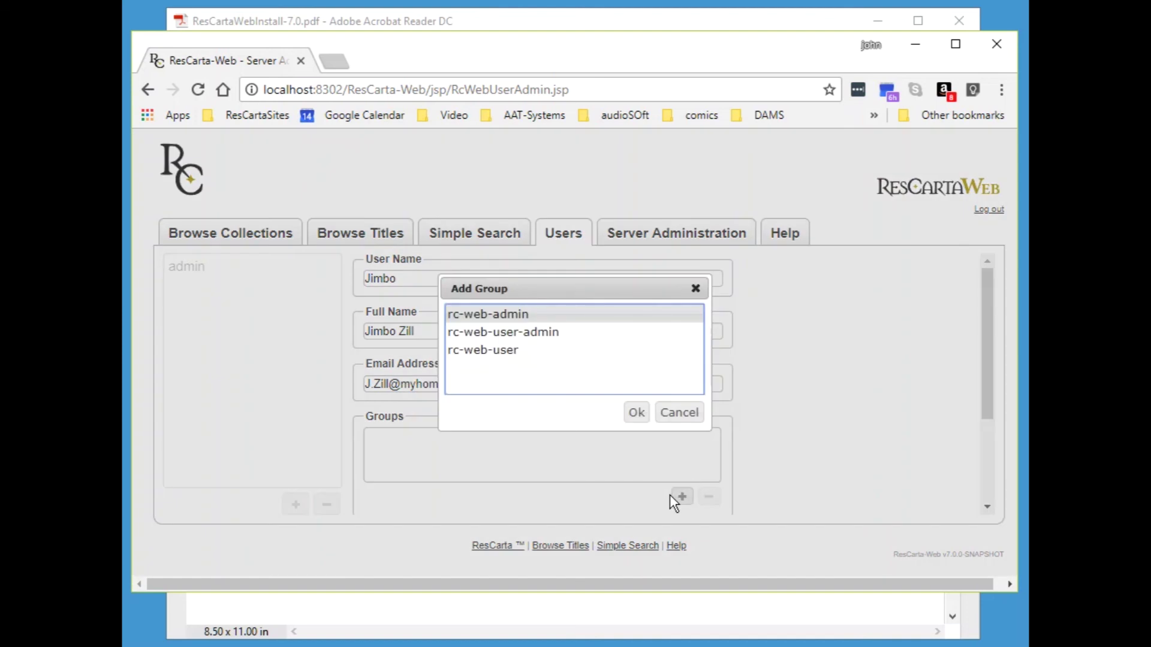
left_click(548, 337)
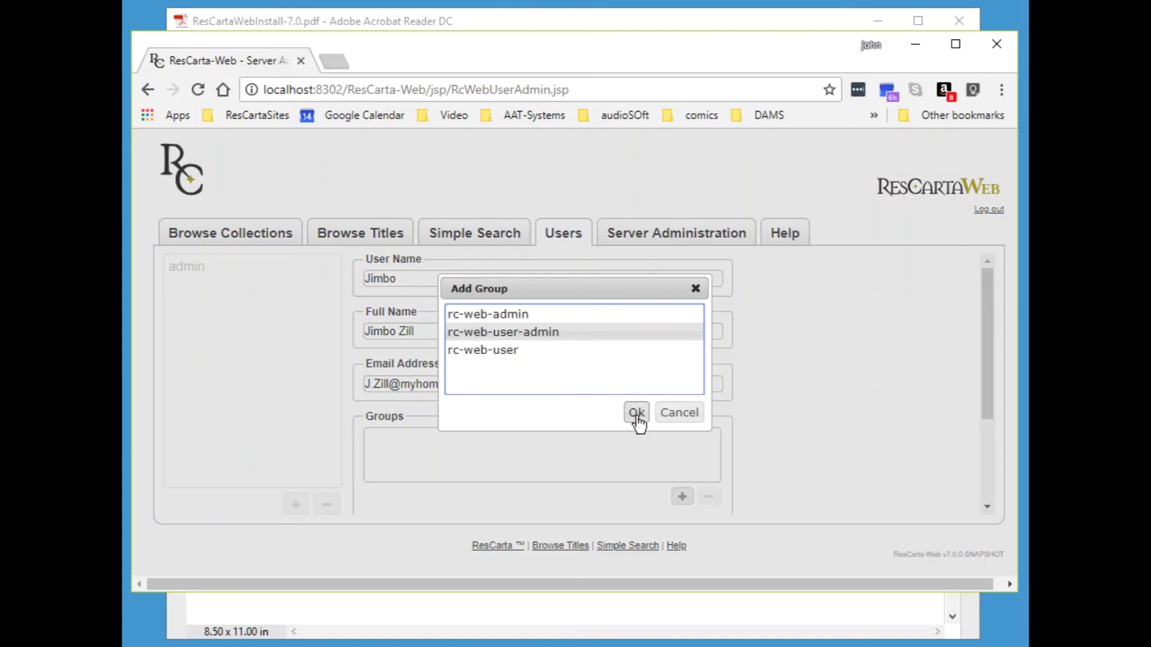
left_click(636, 414)
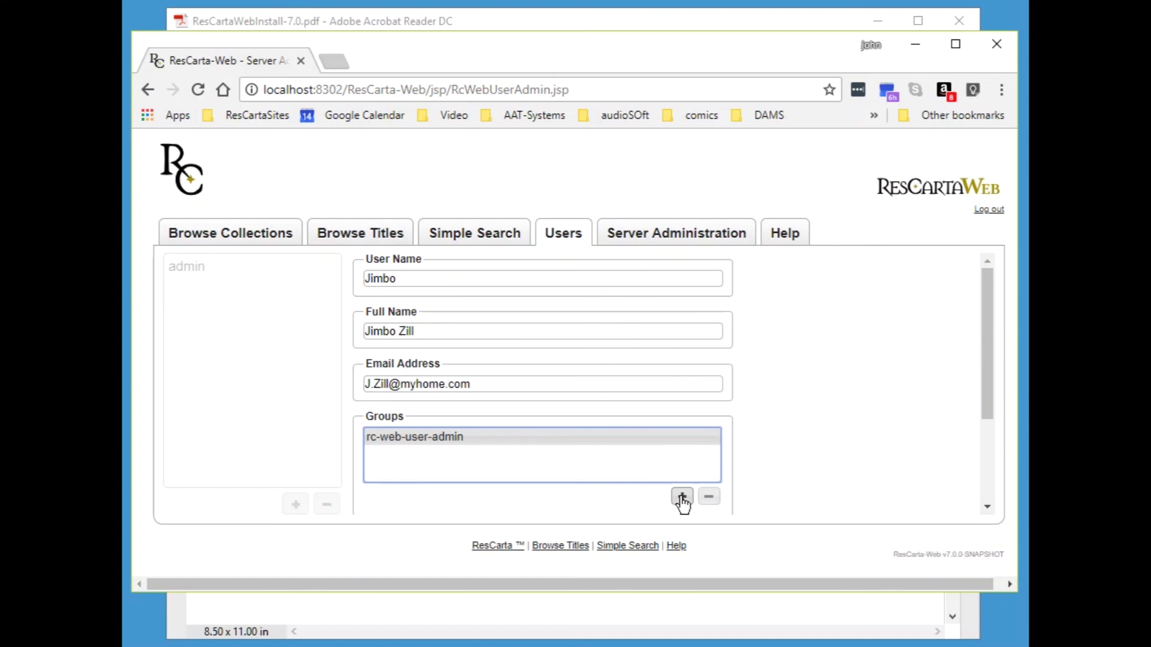
left_click(681, 497)
left_click(506, 335)
left_click(636, 412)
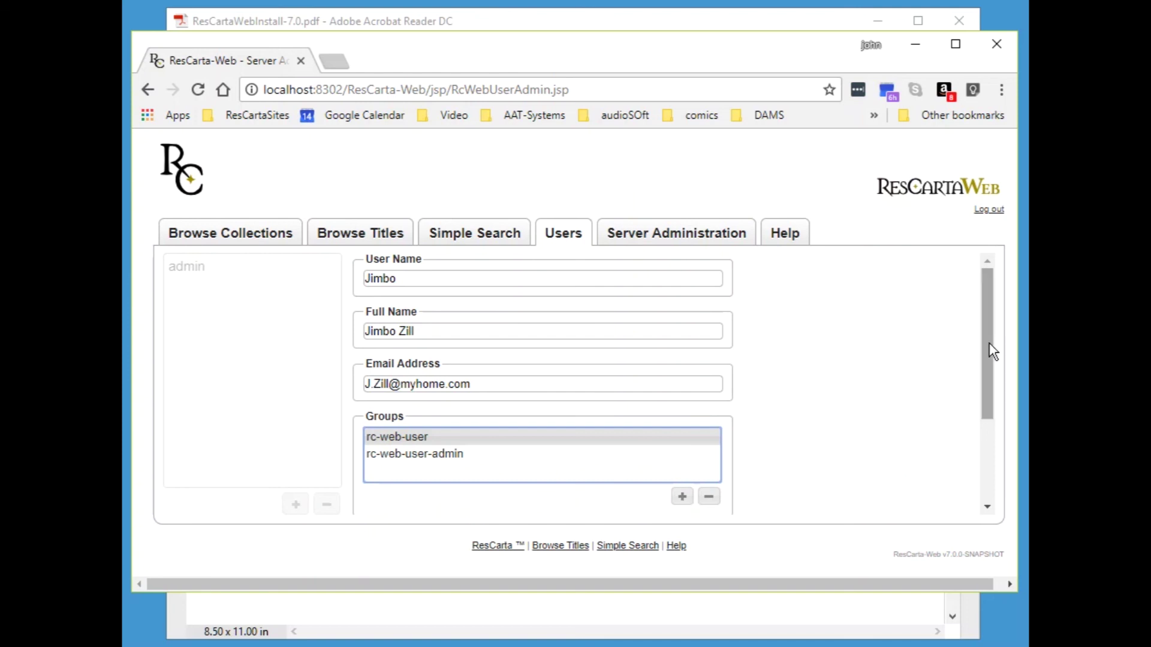
- Enter and confirm the user's password, then save the new user
scroll(973, 403, "down", 1)
scroll(973, 403, "down", 1)
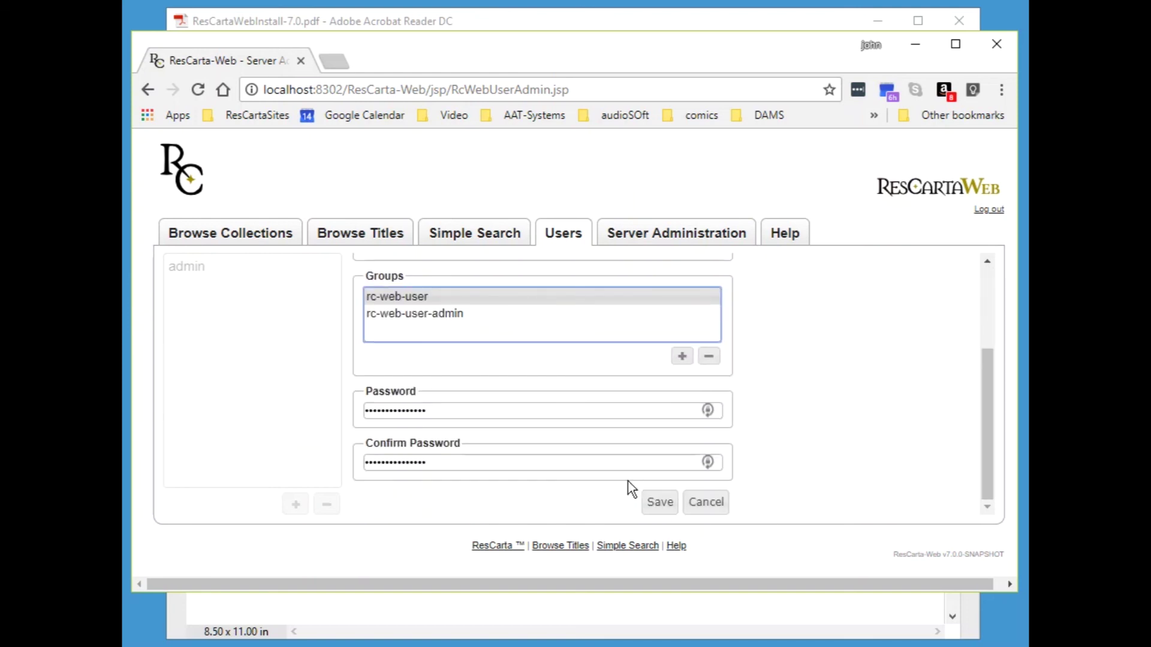
left_click_drag(441, 405, 332, 411)
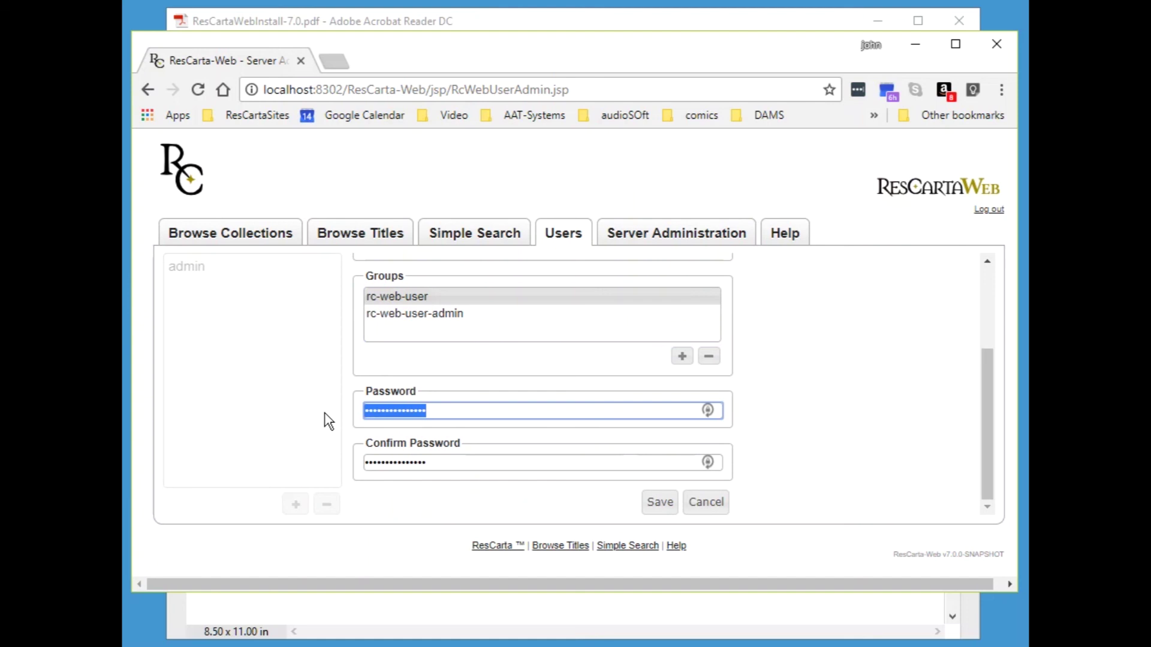
type("•••••••")
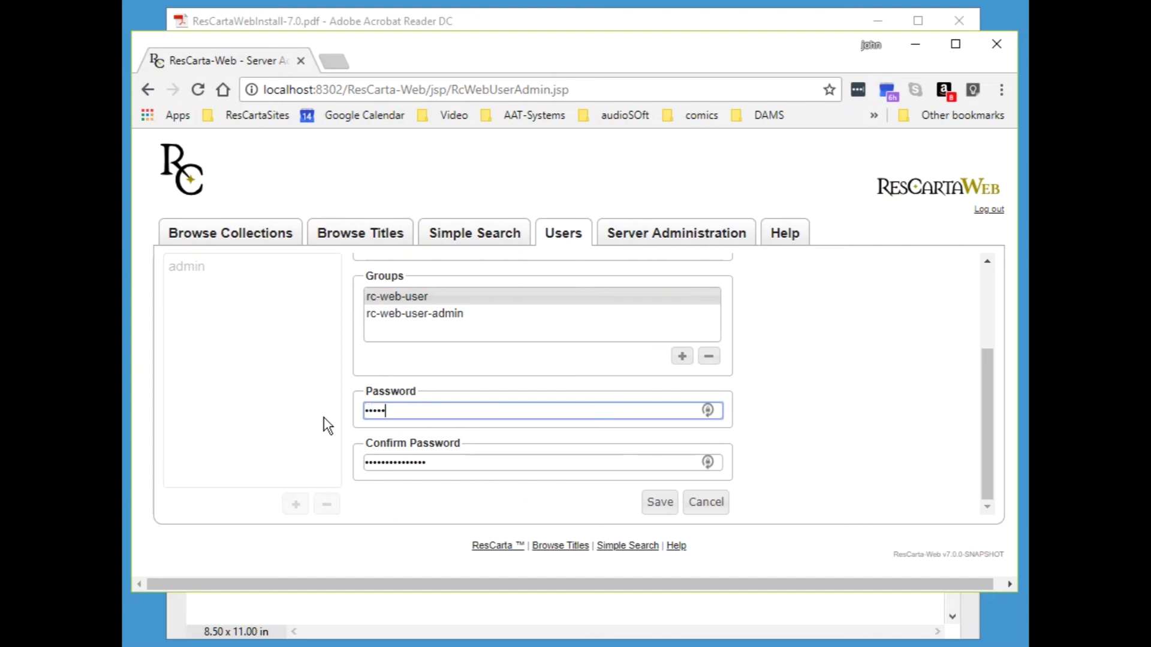
type("•")
left_click(428, 465)
left_click_drag(428, 465, 345, 459)
type("•••••••")
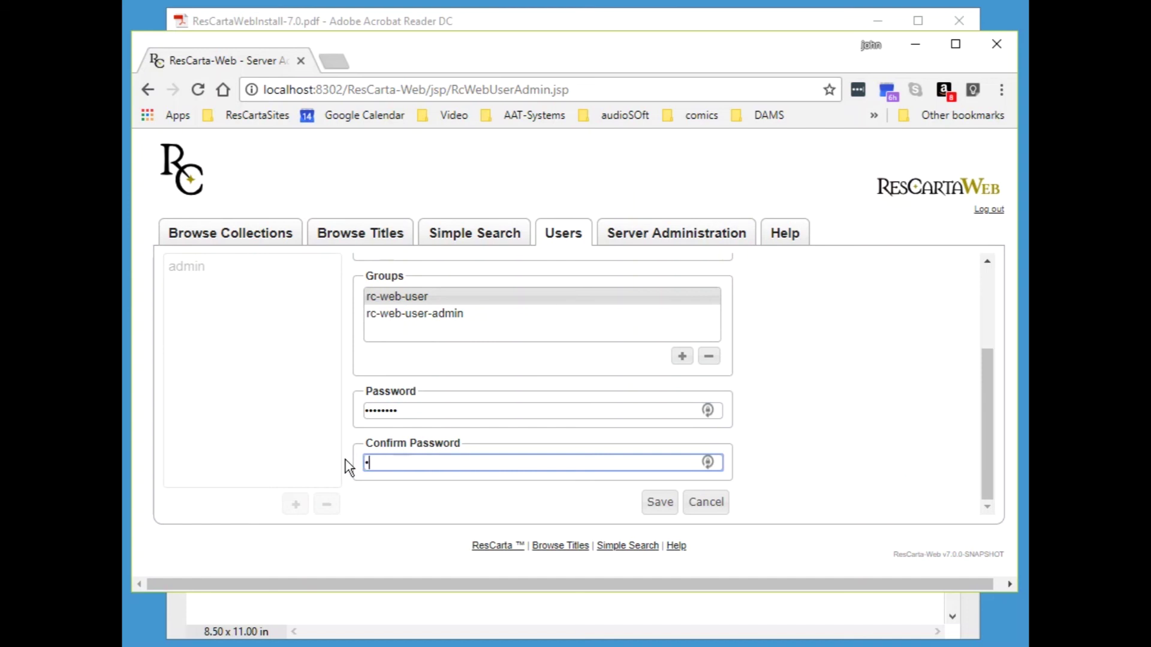
type("•")
left_click(656, 503)
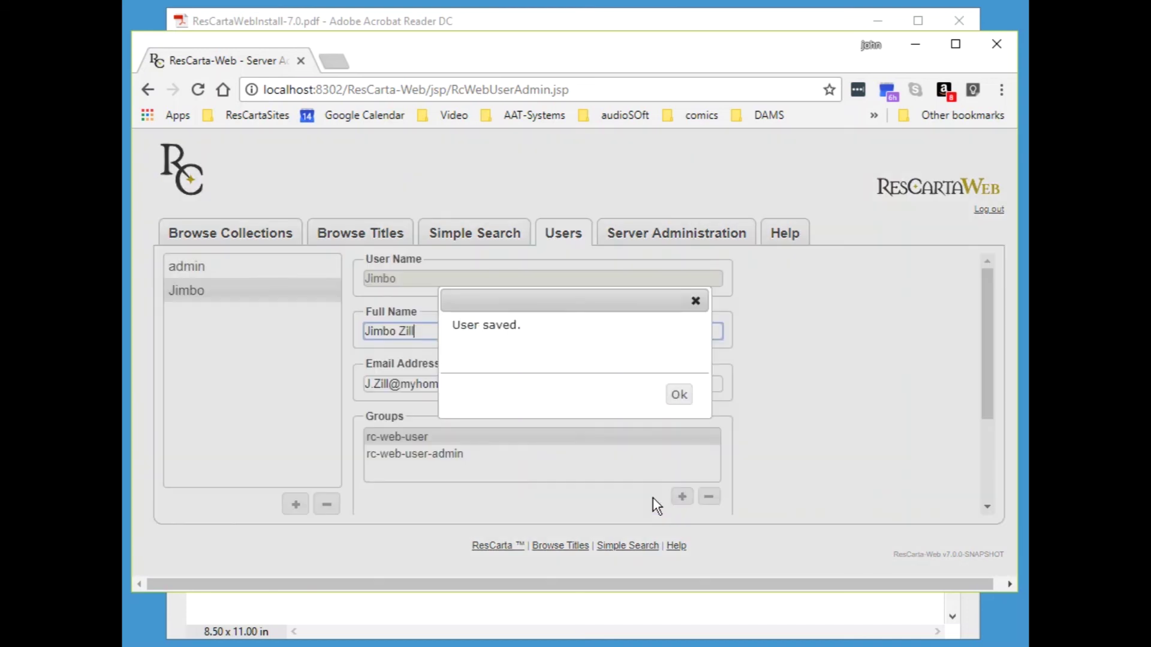
left_click(681, 394)
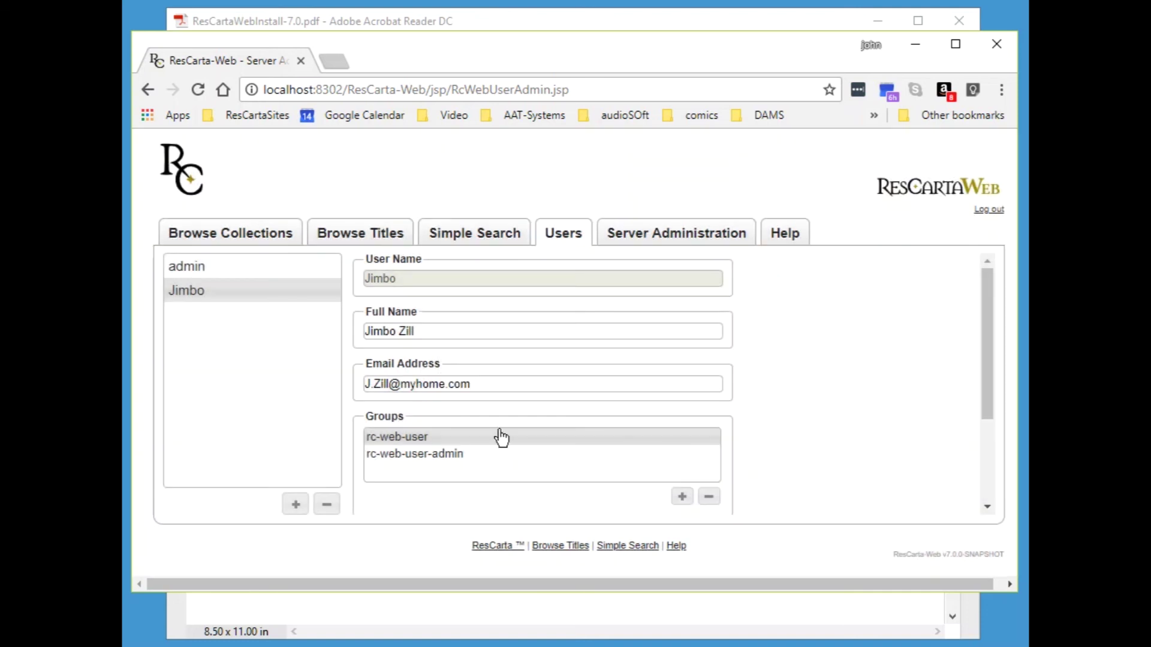
- Start another new user and enter its user name, full name and e-mail address
left_click(296, 504)
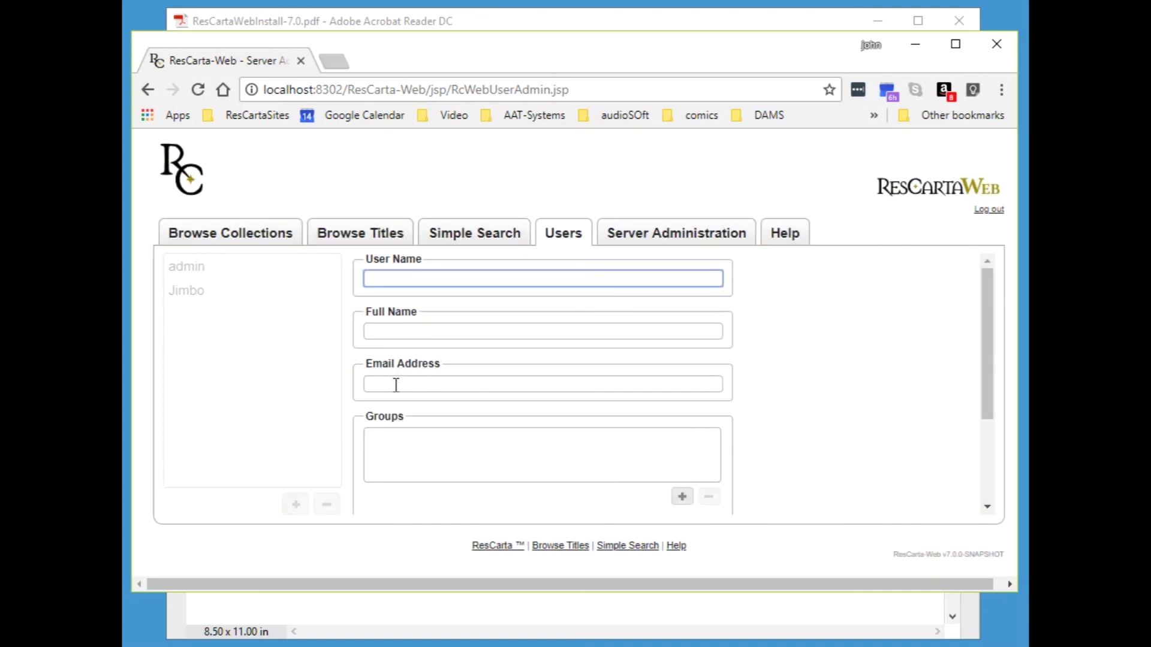
type("Jason")
left_click(414, 327)
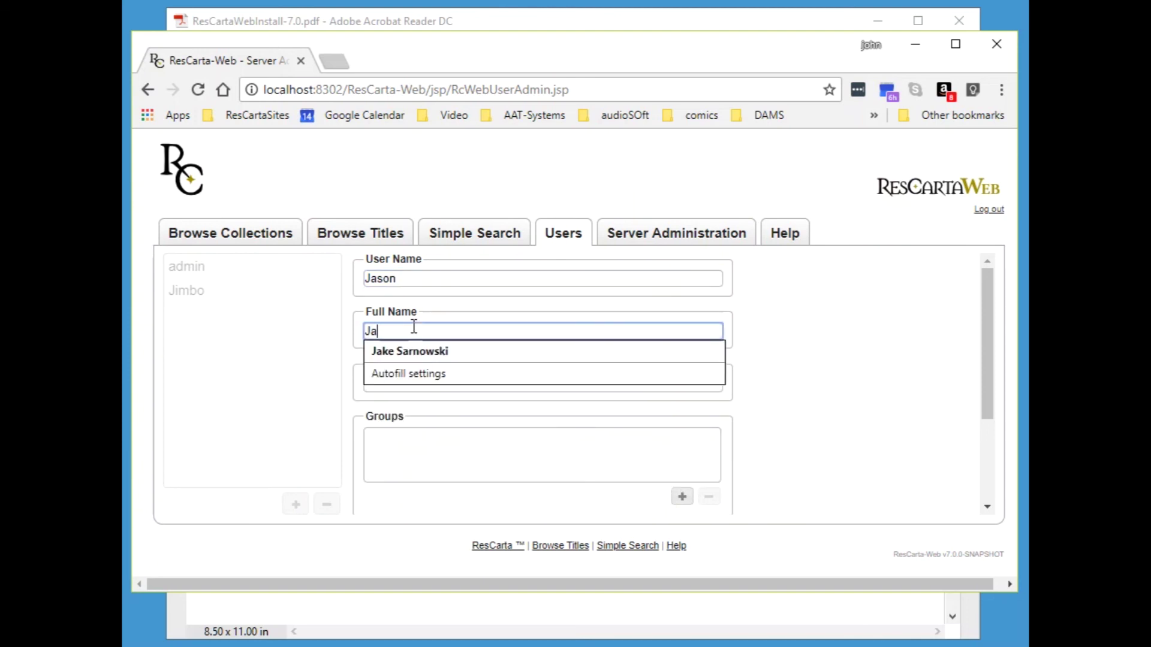
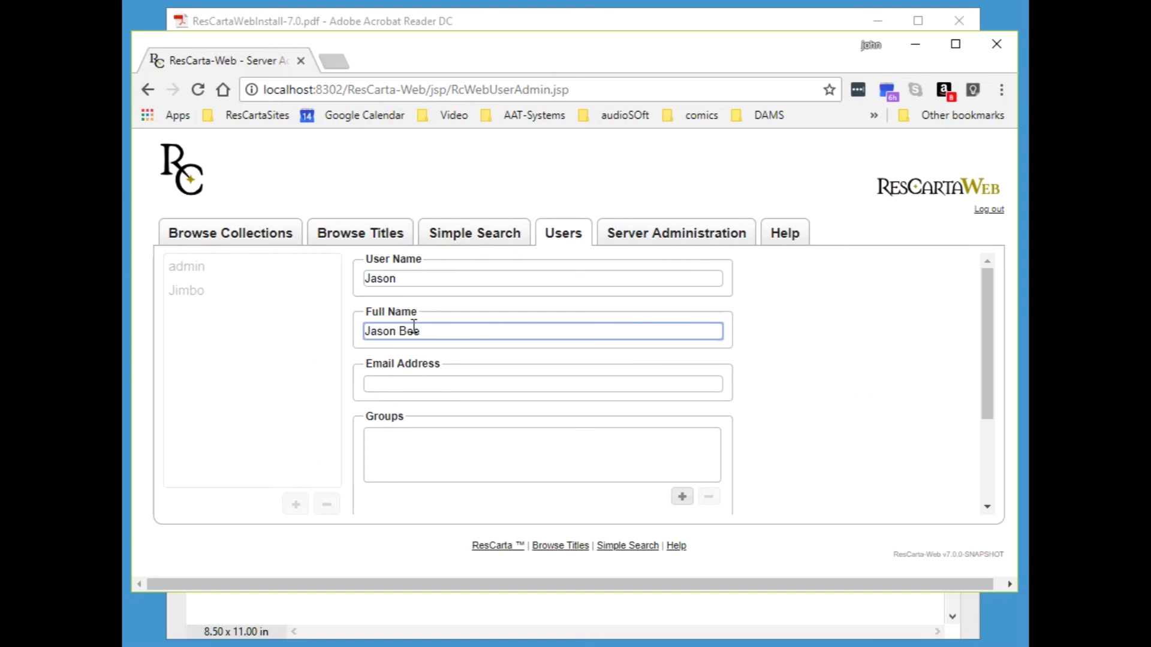
left_click(425, 377)
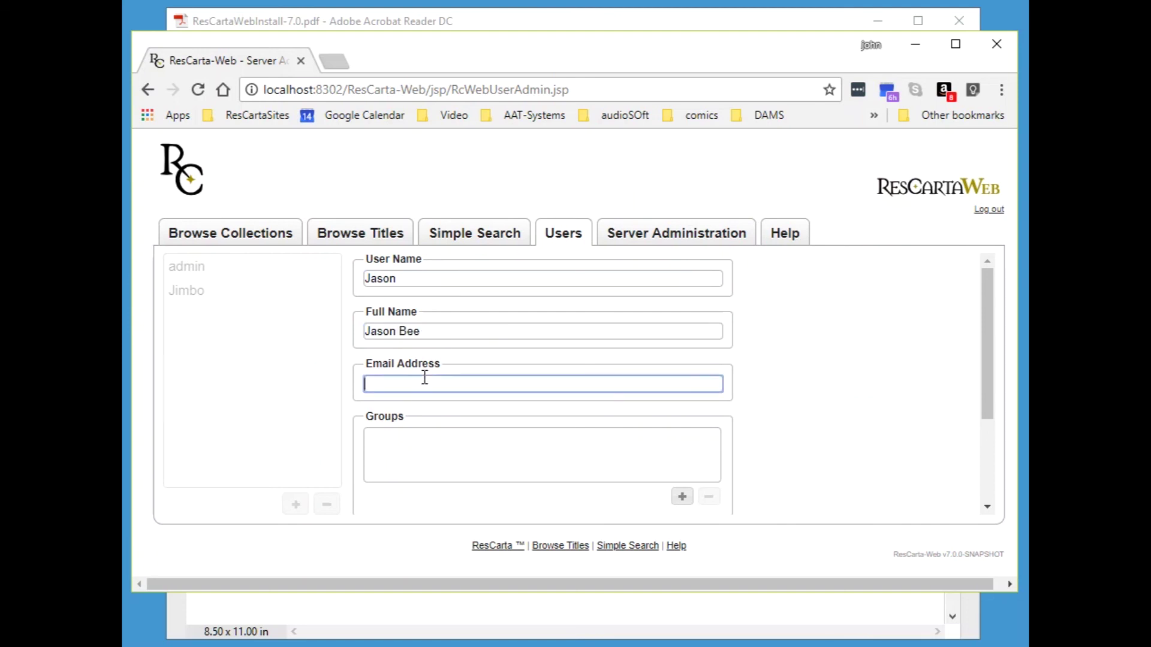
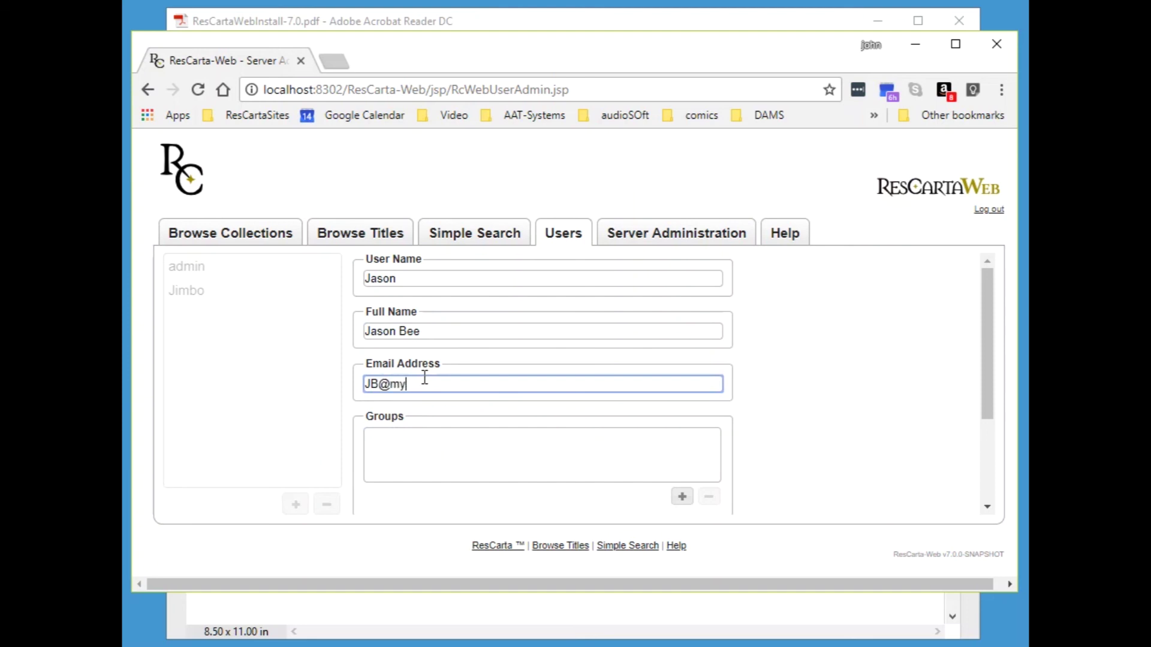
- Give this user the rc-web-user group and a password, then save it
left_click(682, 496)
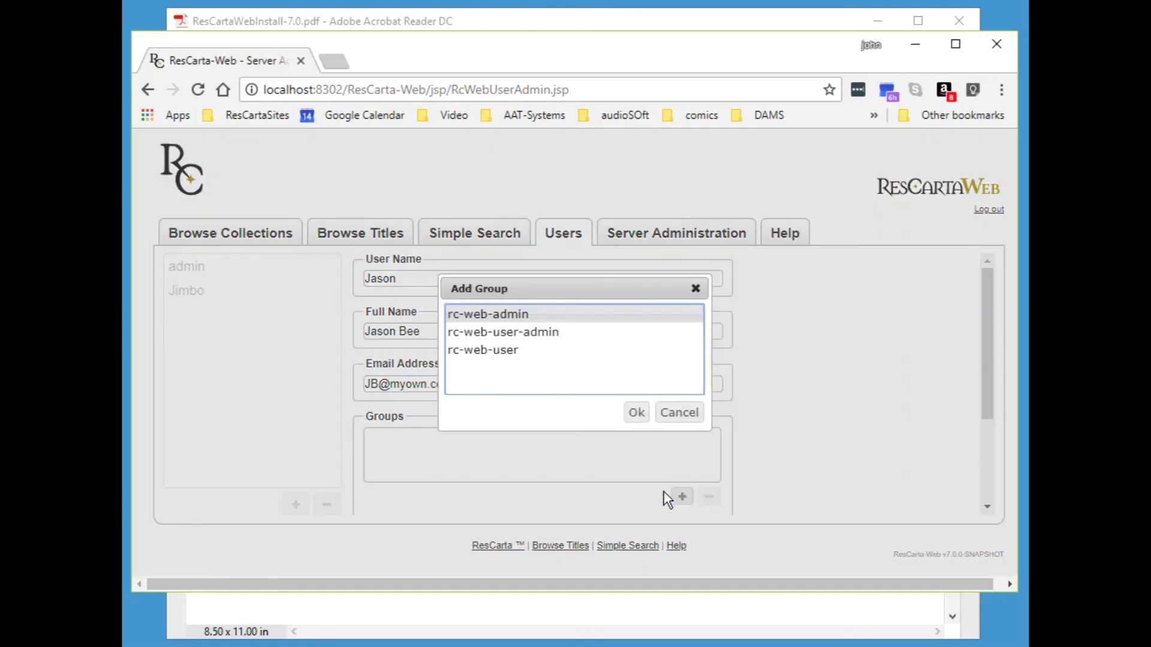
left_click(514, 357)
left_click(636, 413)
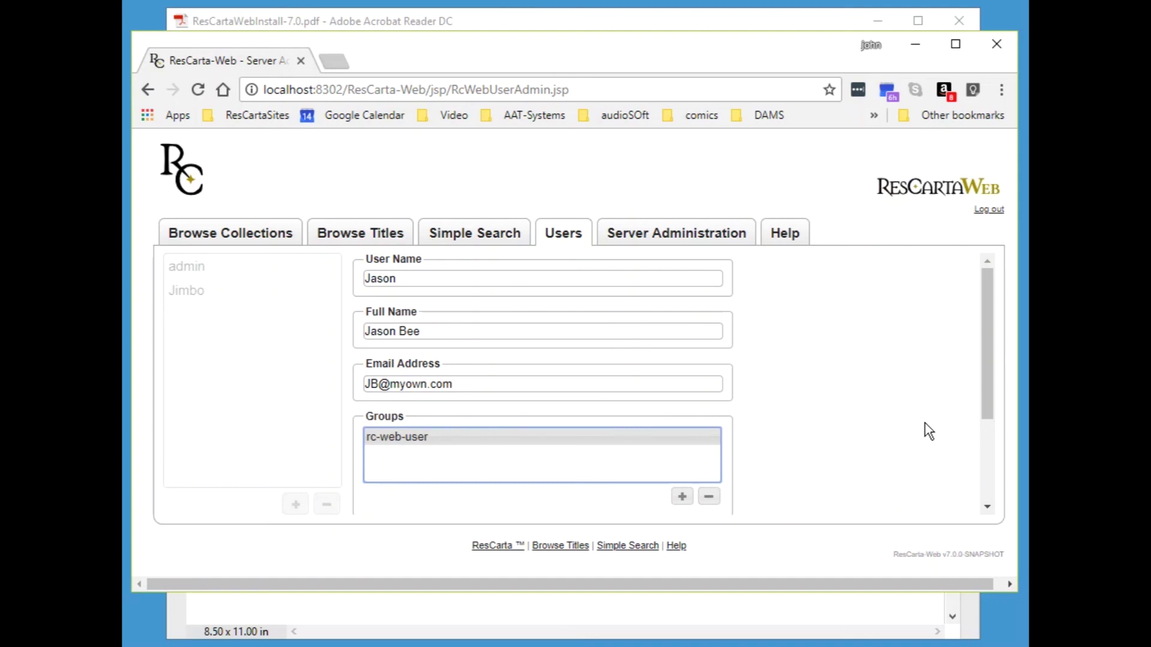
left_click_drag(988, 335, 995, 478)
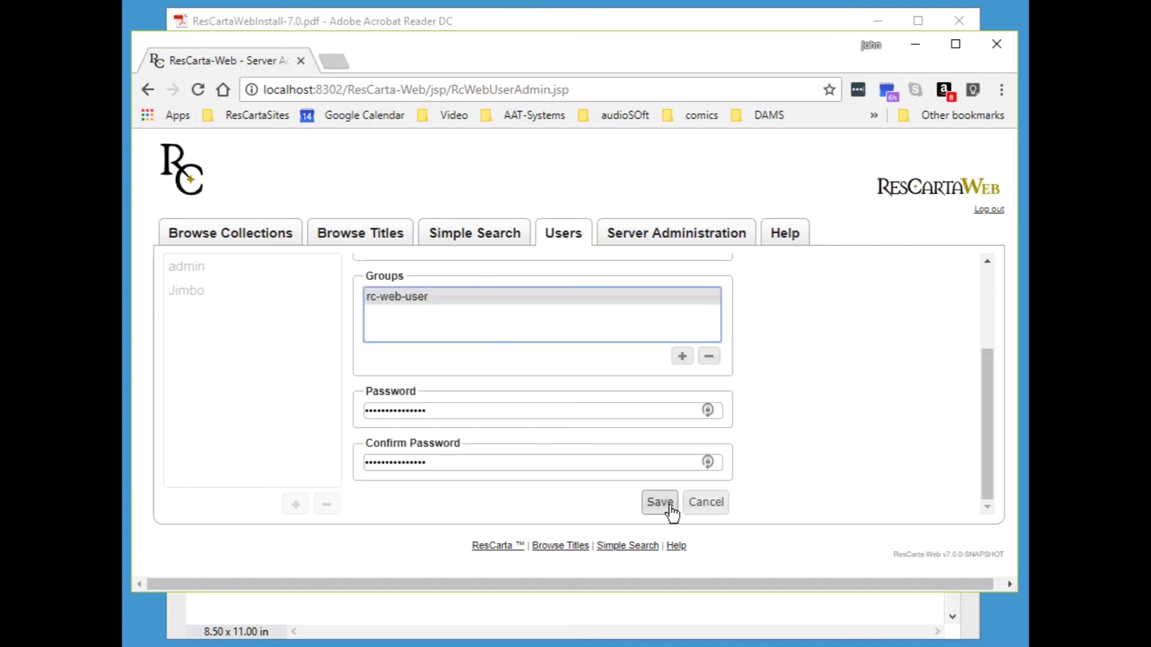
left_click_drag(433, 412, 324, 423)
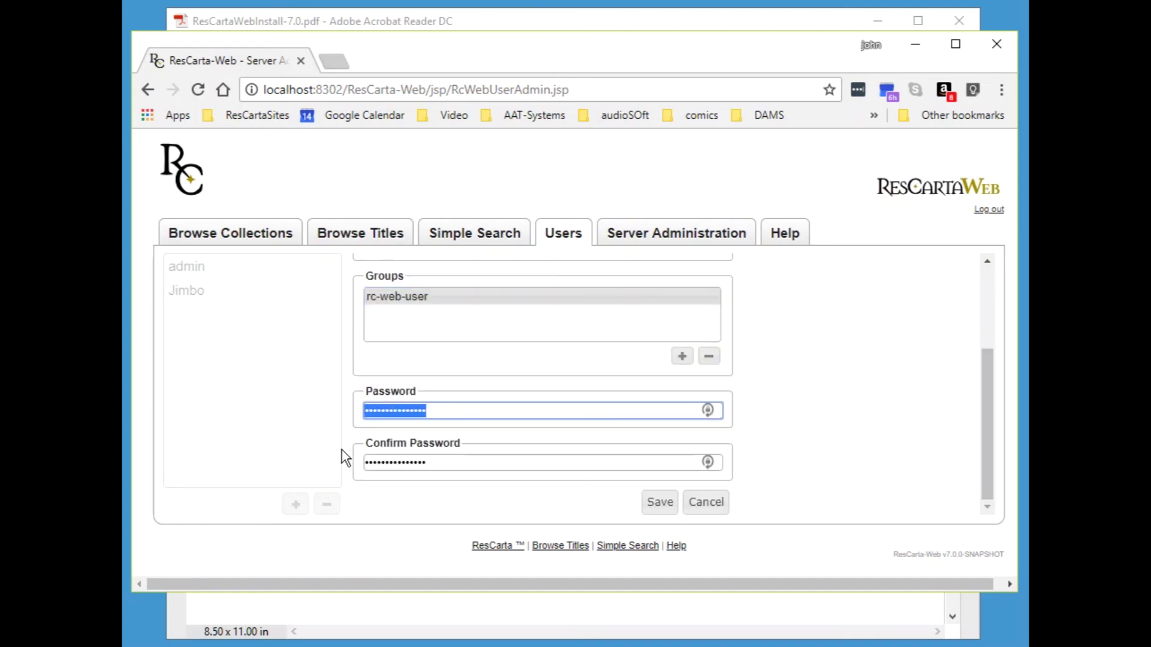
type("••••••••")
key("Tab")
type("••••••••")
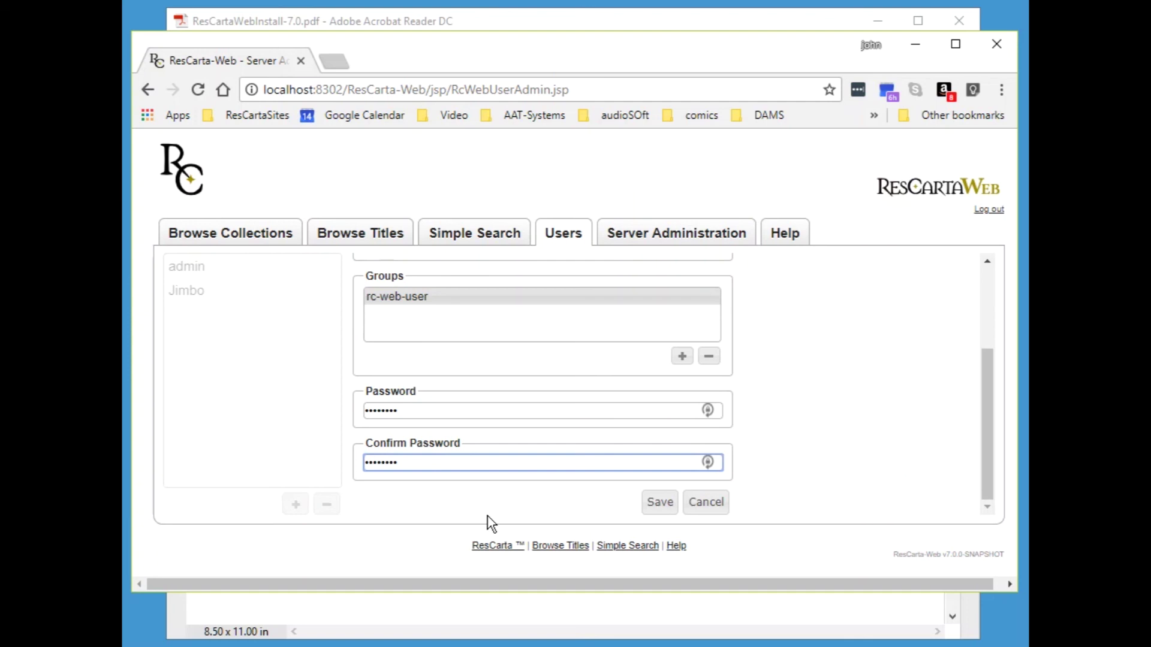
left_click(660, 502)
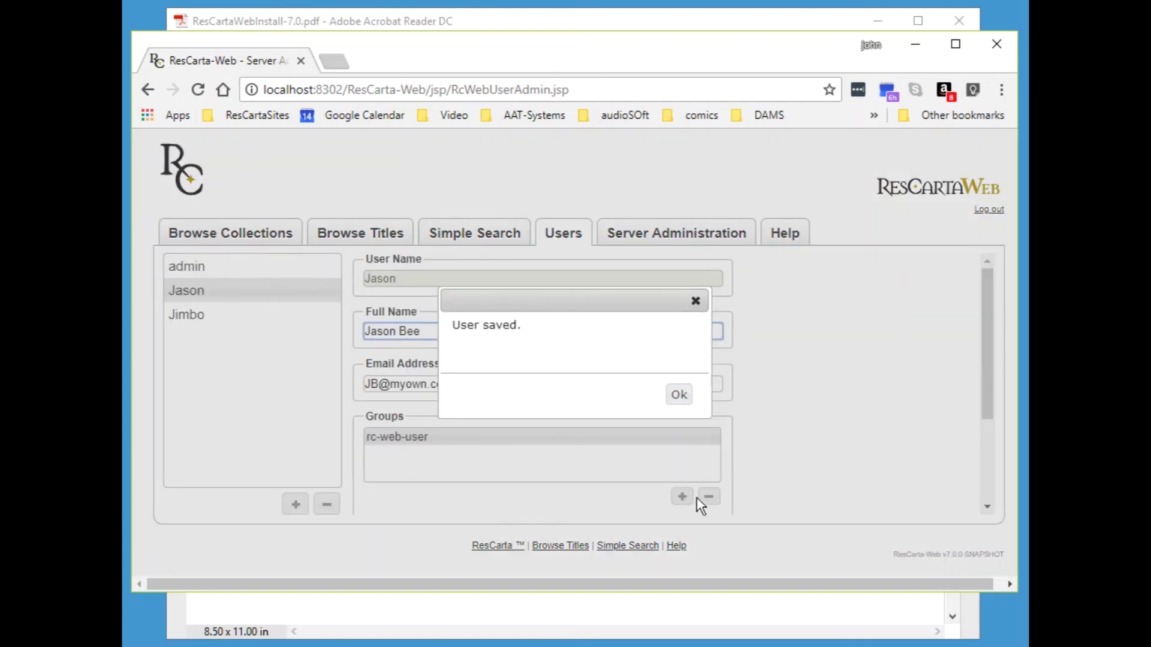
left_click(679, 395)
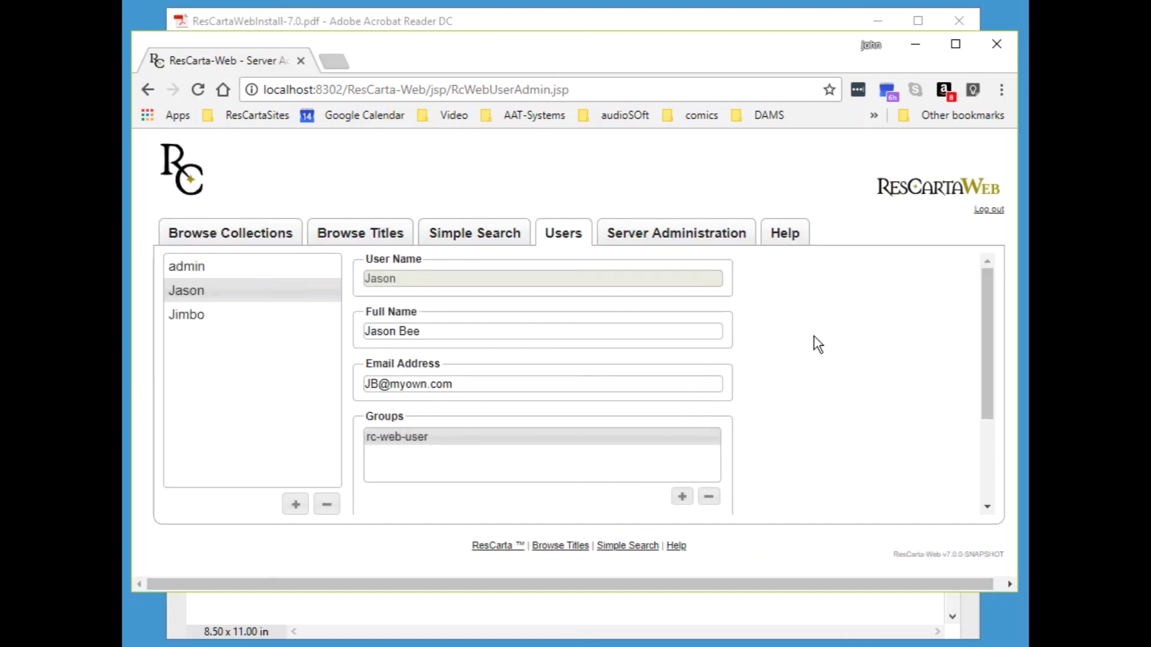
- Log out admin, log in as the first new user, open user administration, then log out
left_click(988, 210)
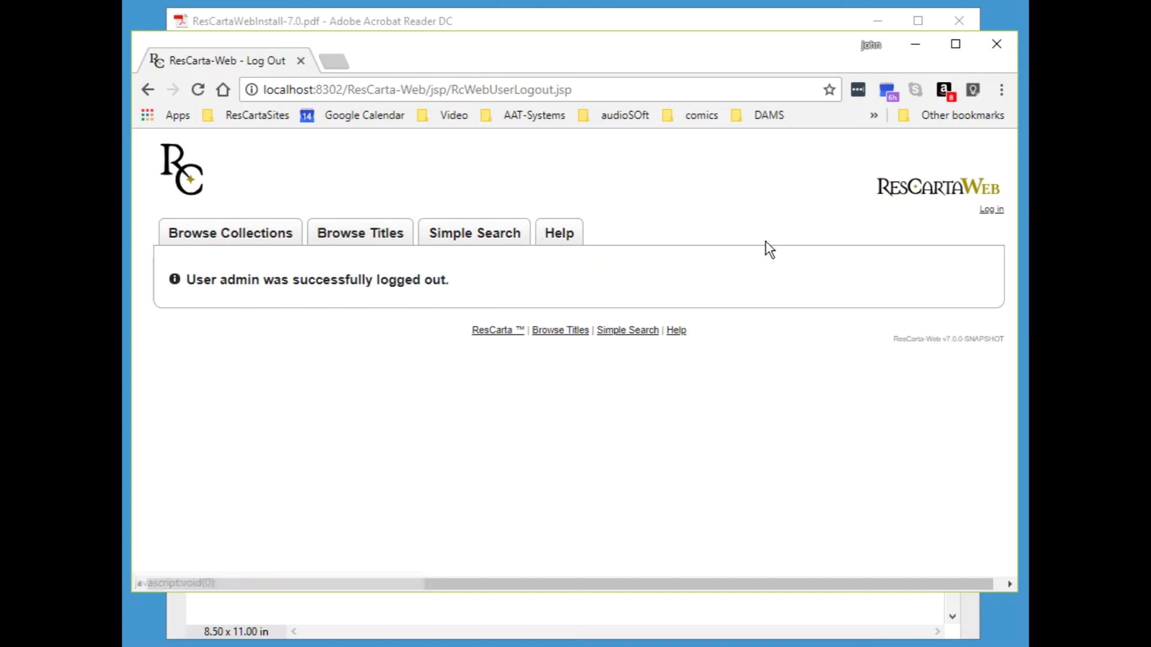
left_click(990, 210)
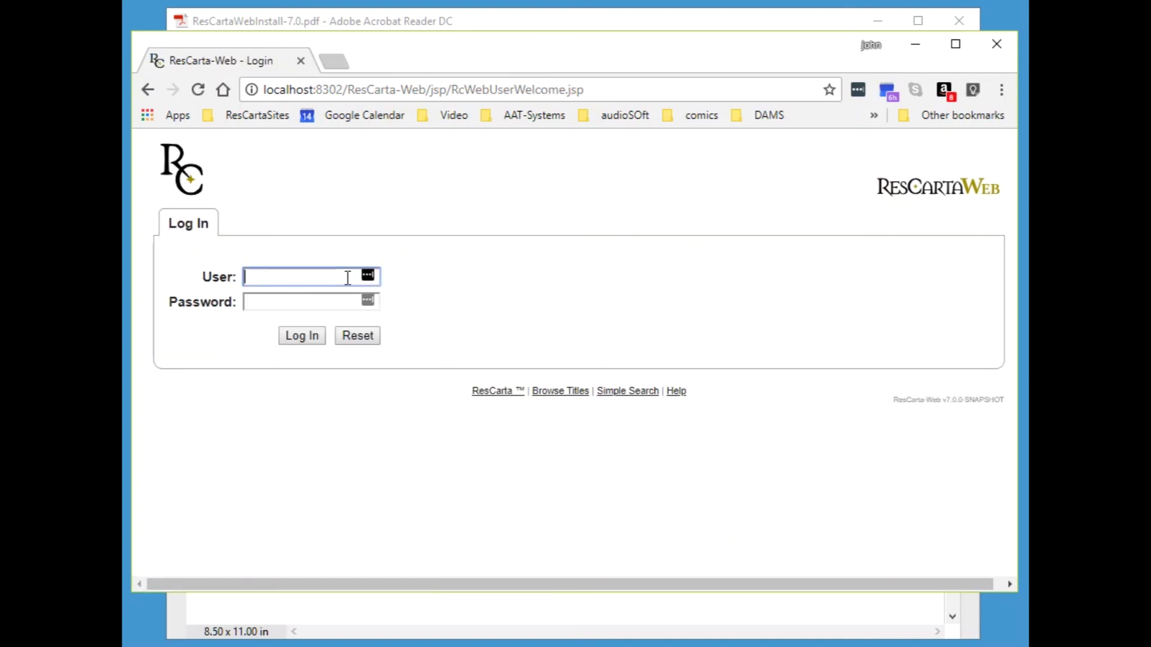
type("Jimbo")
key("Tab")
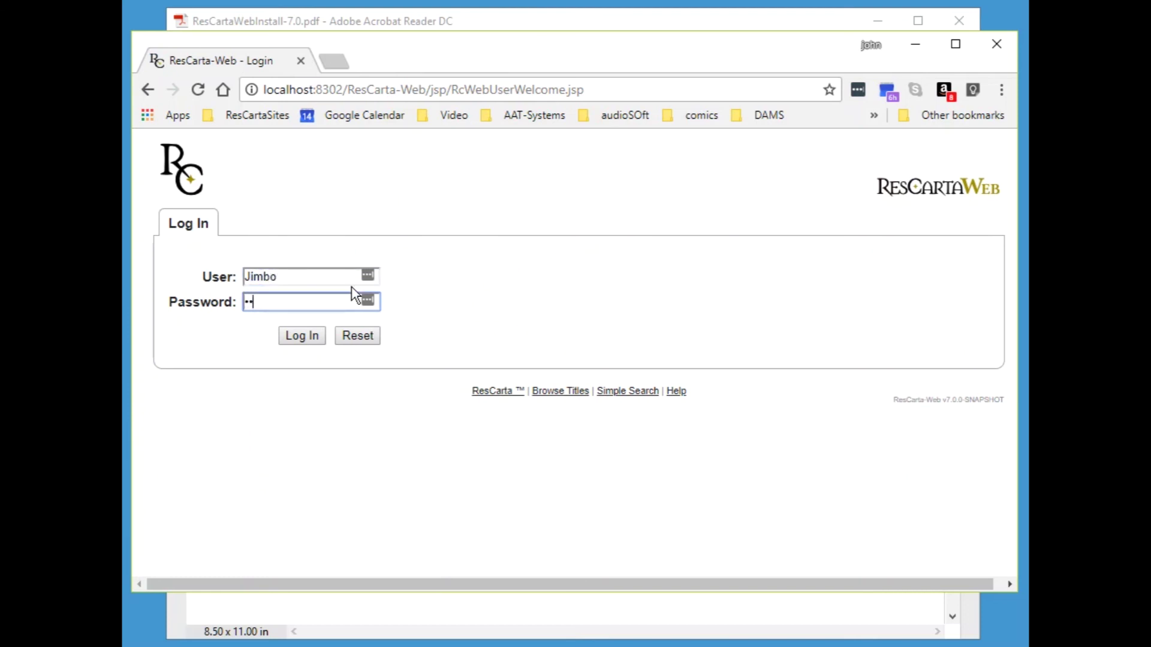
key("Return")
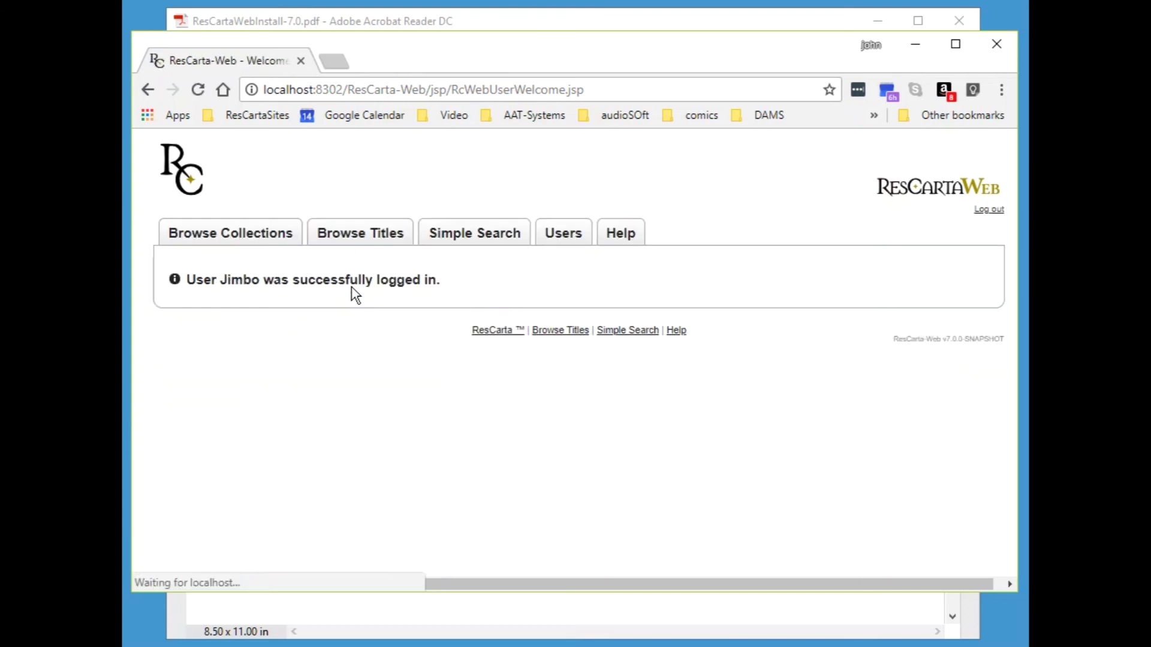
left_click(556, 246)
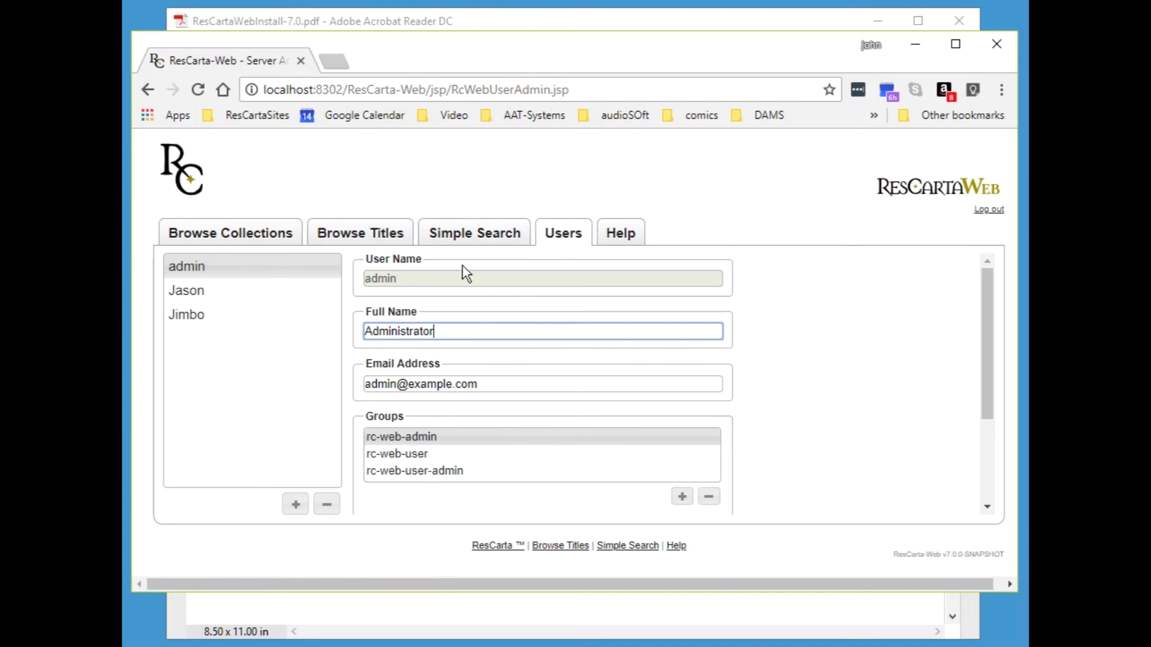
left_click(989, 209)
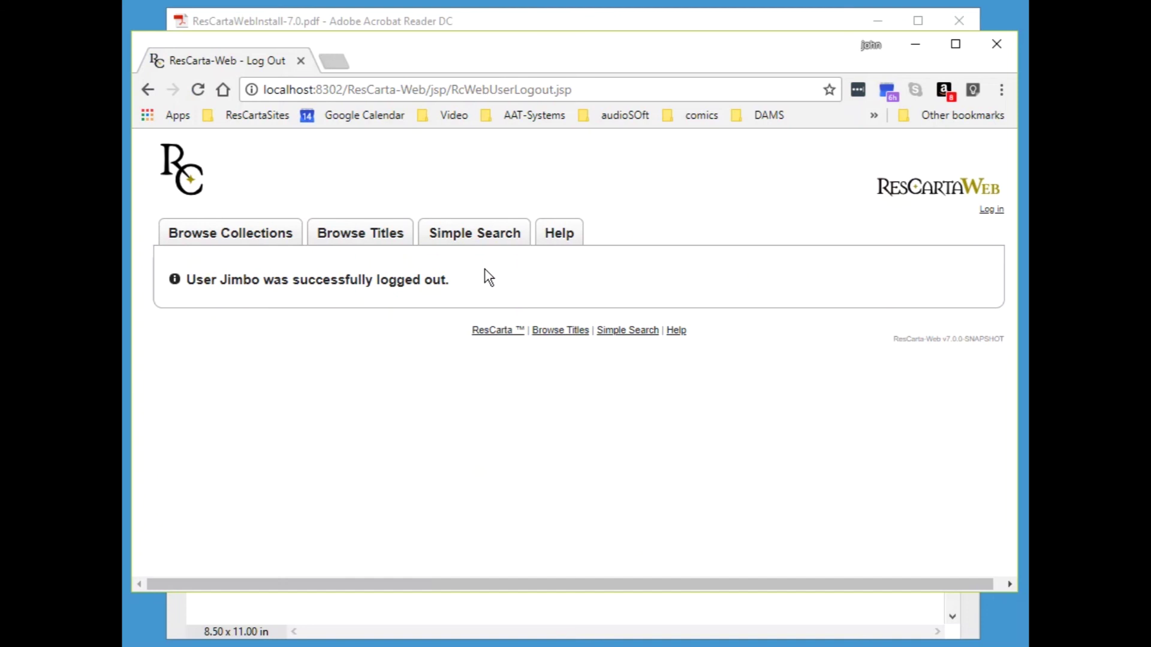
- Log in as the second new user, retrying with a lowercase user name after the failure
left_click(989, 210)
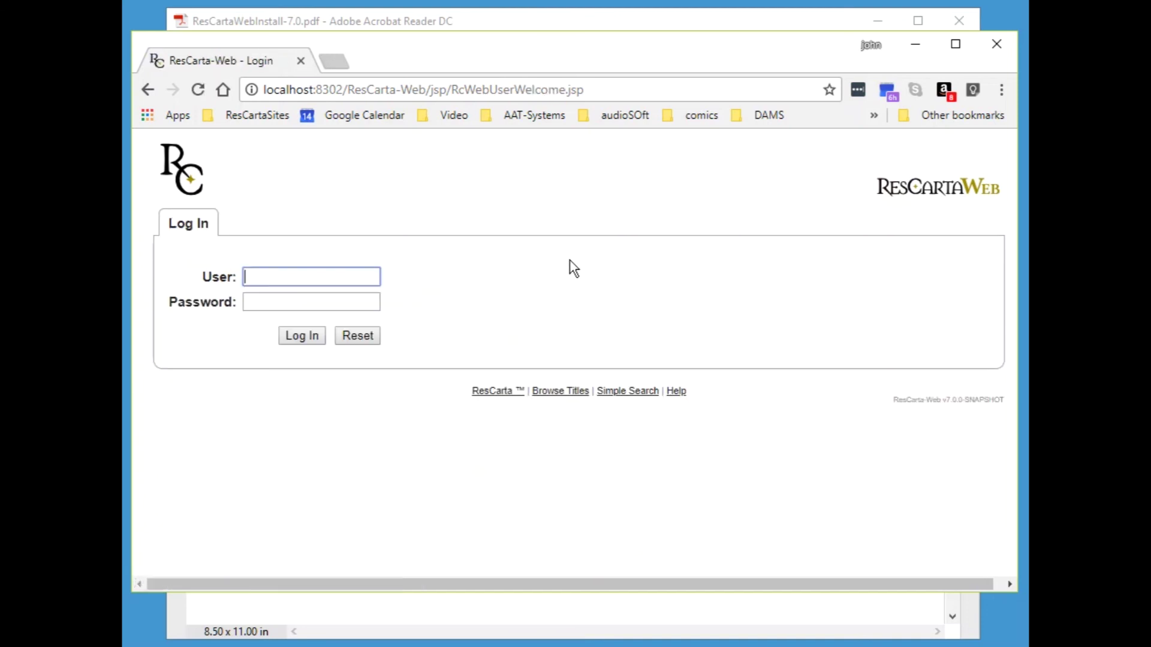
type("J")
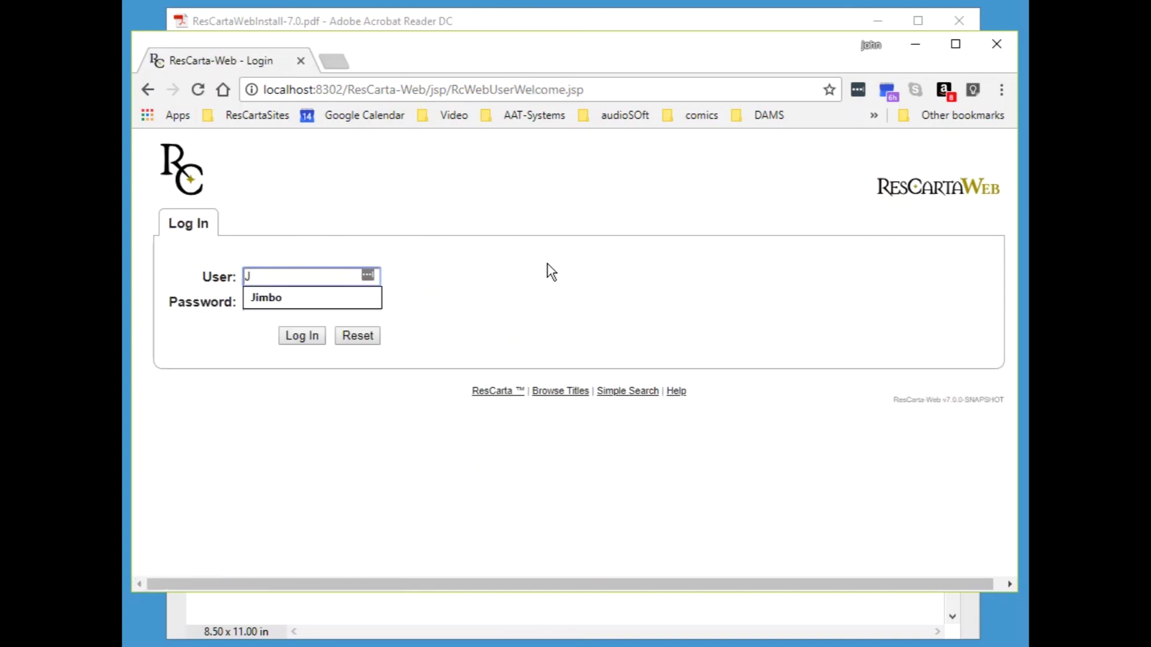
type("ason")
key("Tab")
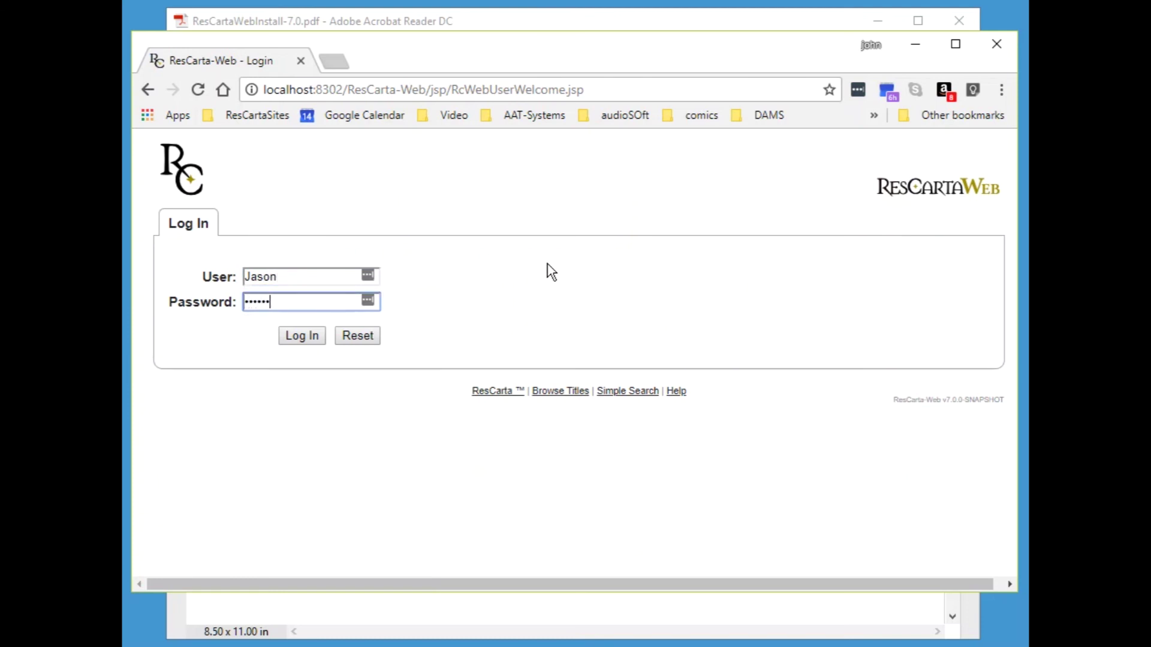
type("•")
key("Return")
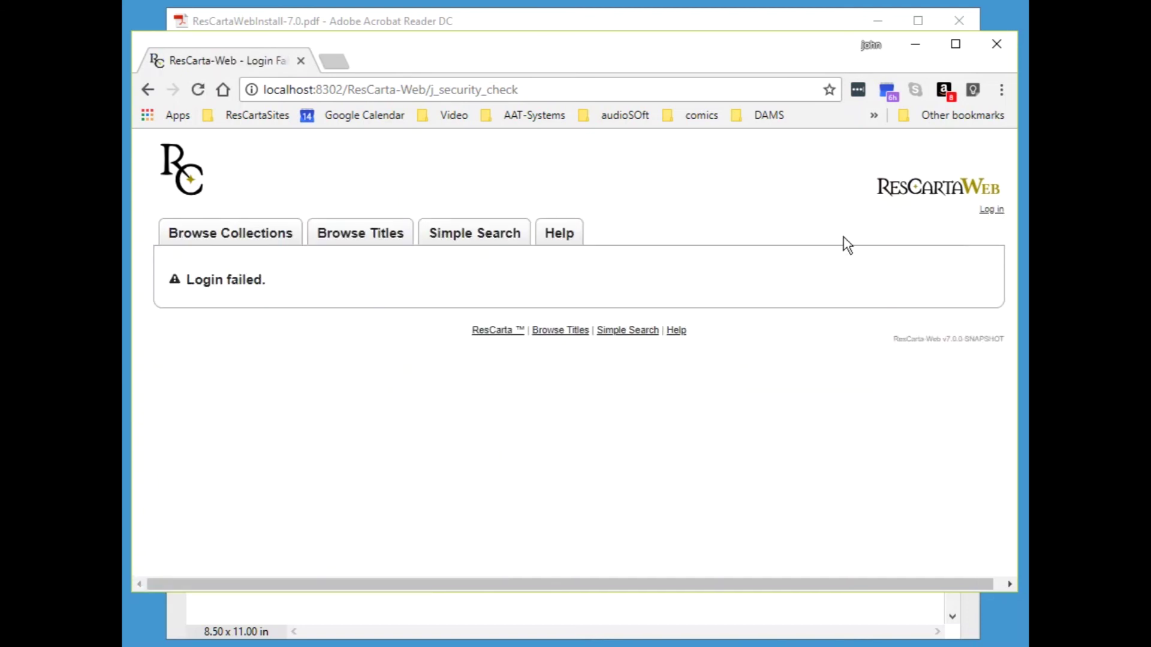
left_click(990, 210)
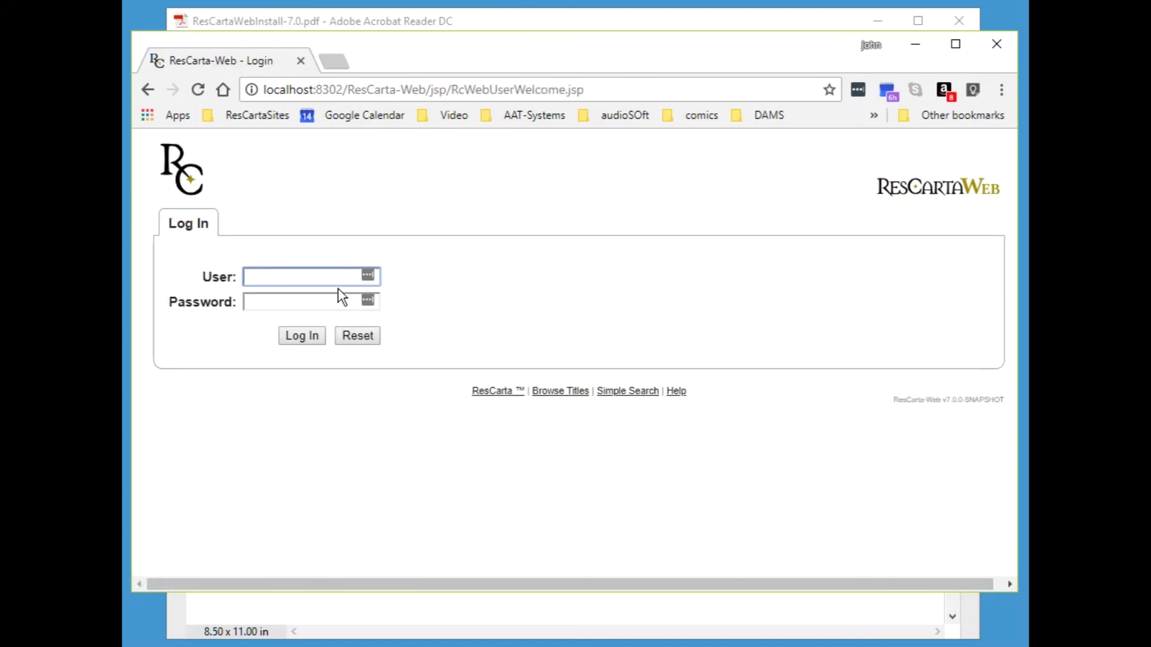
type("jason")
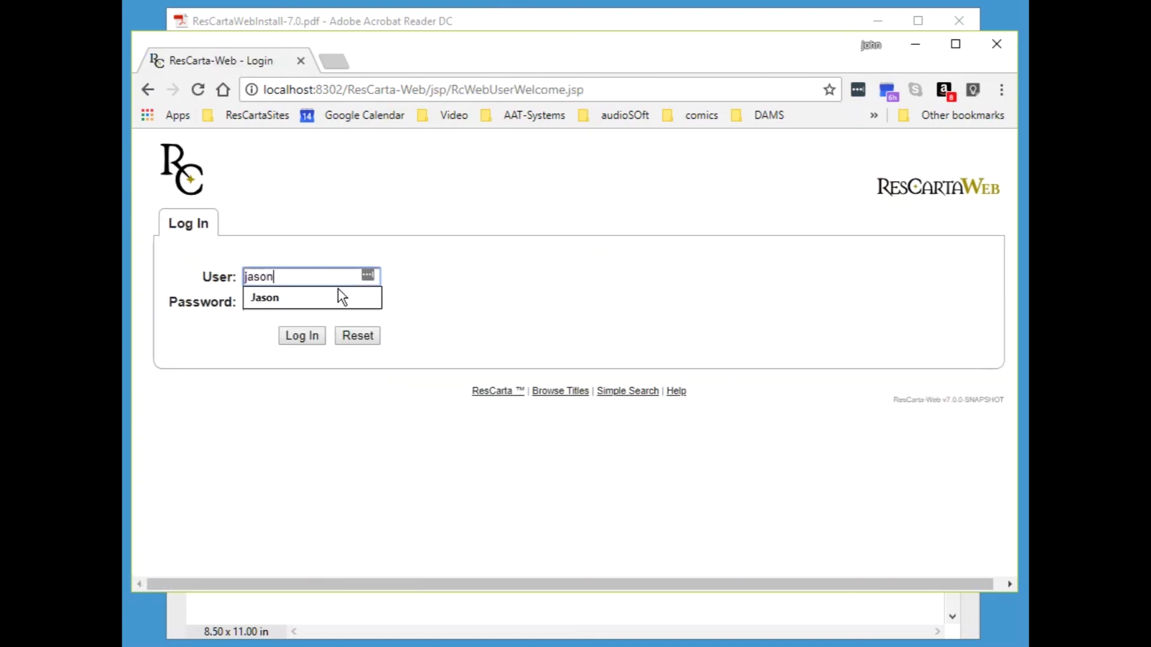
key("Tab")
type("•••••")
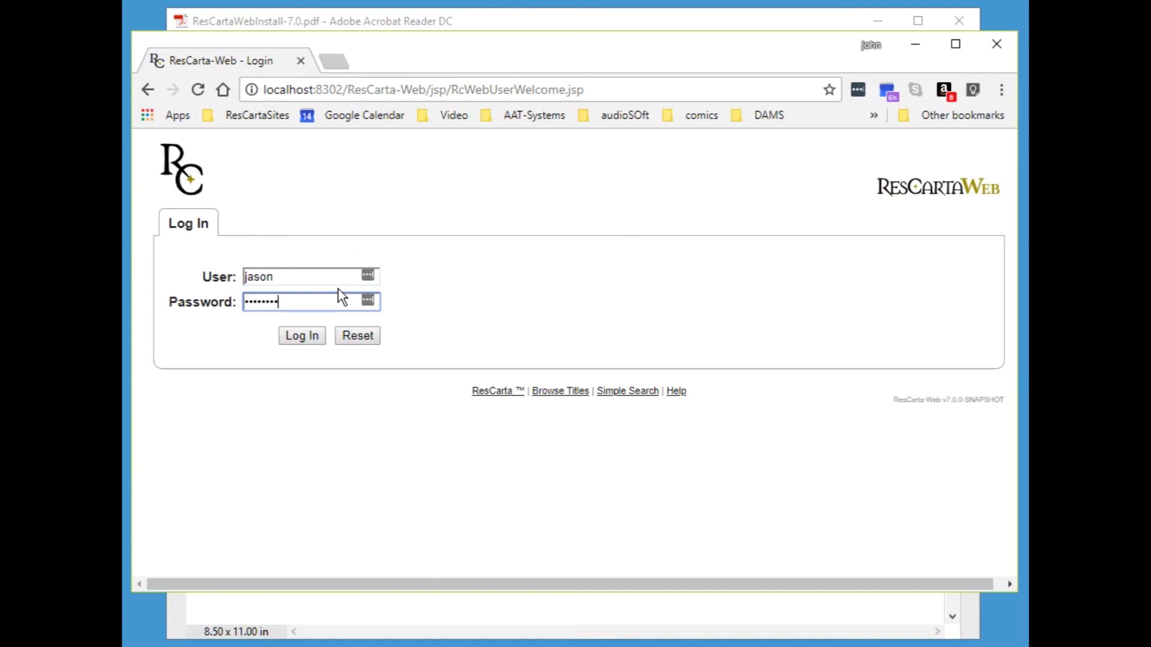
key("Return")
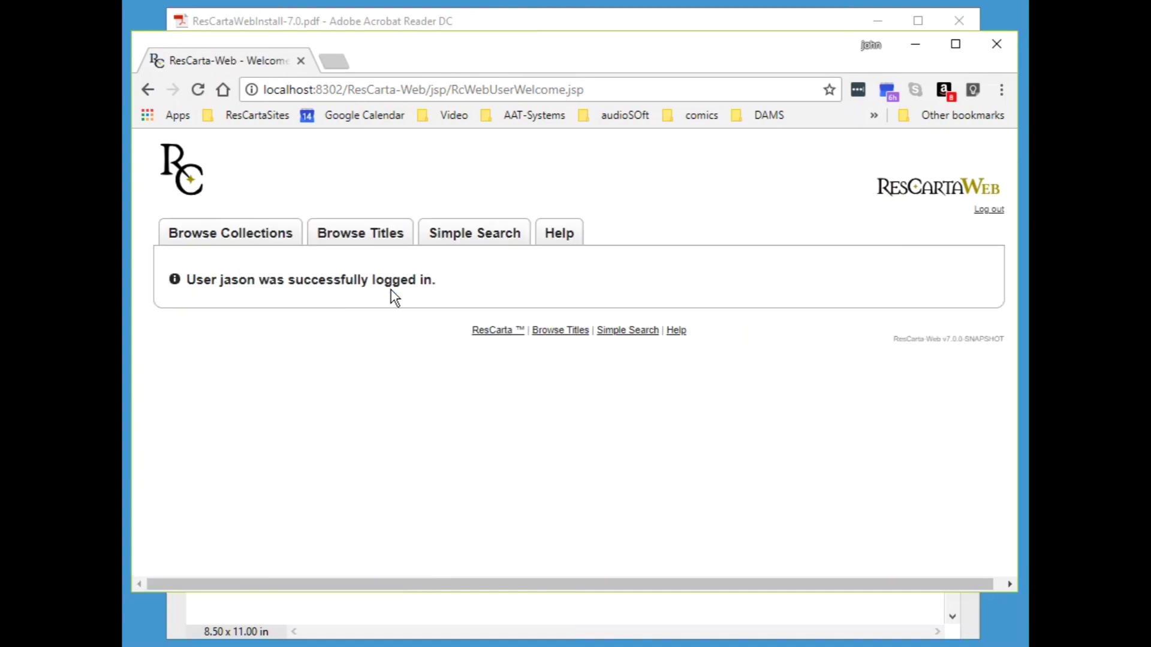
- Browse the titles list and then the nine collections
left_click(363, 235)
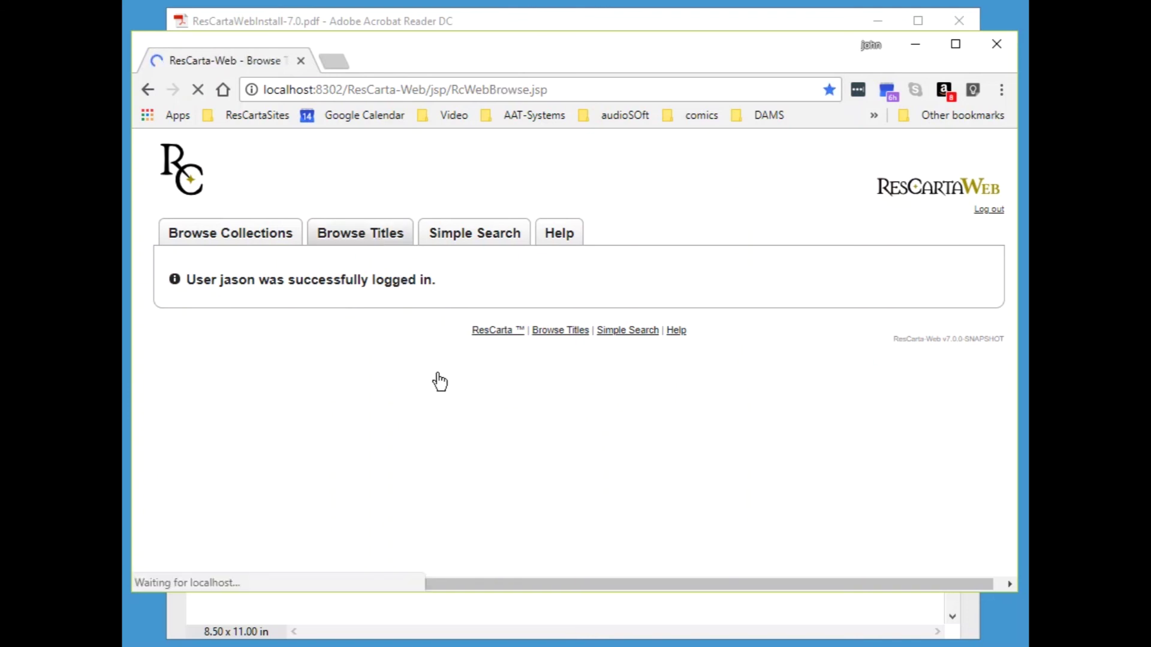
scroll(452, 385, "down", 10)
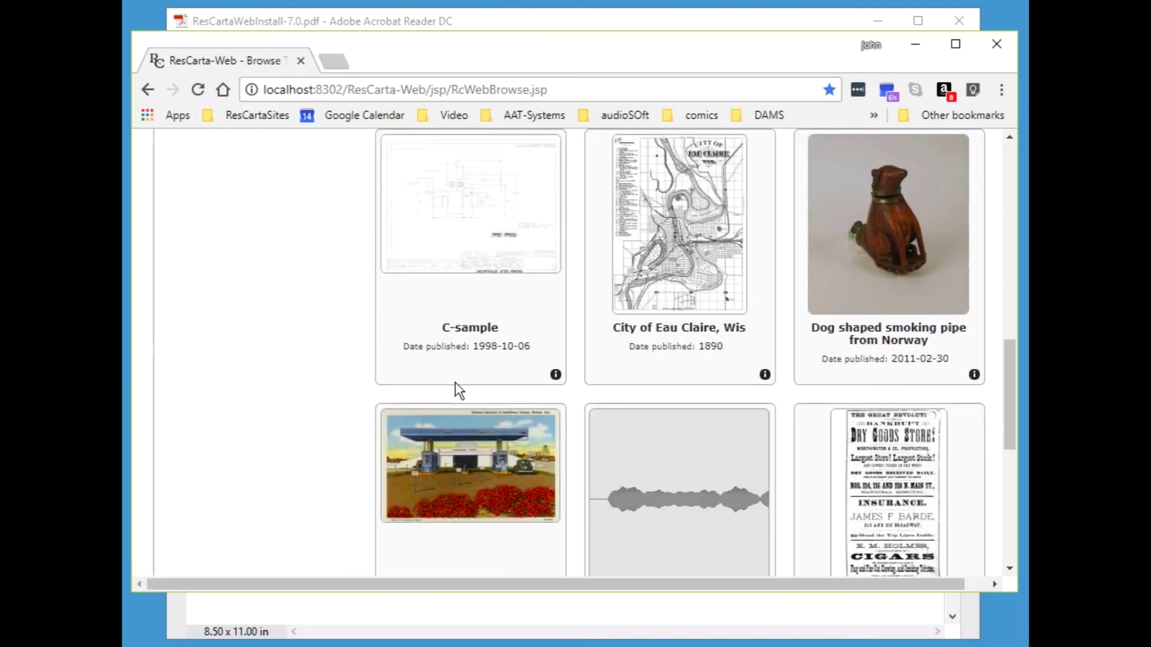
scroll(455, 382, "up", 10)
scroll(444, 368, "up", 4)
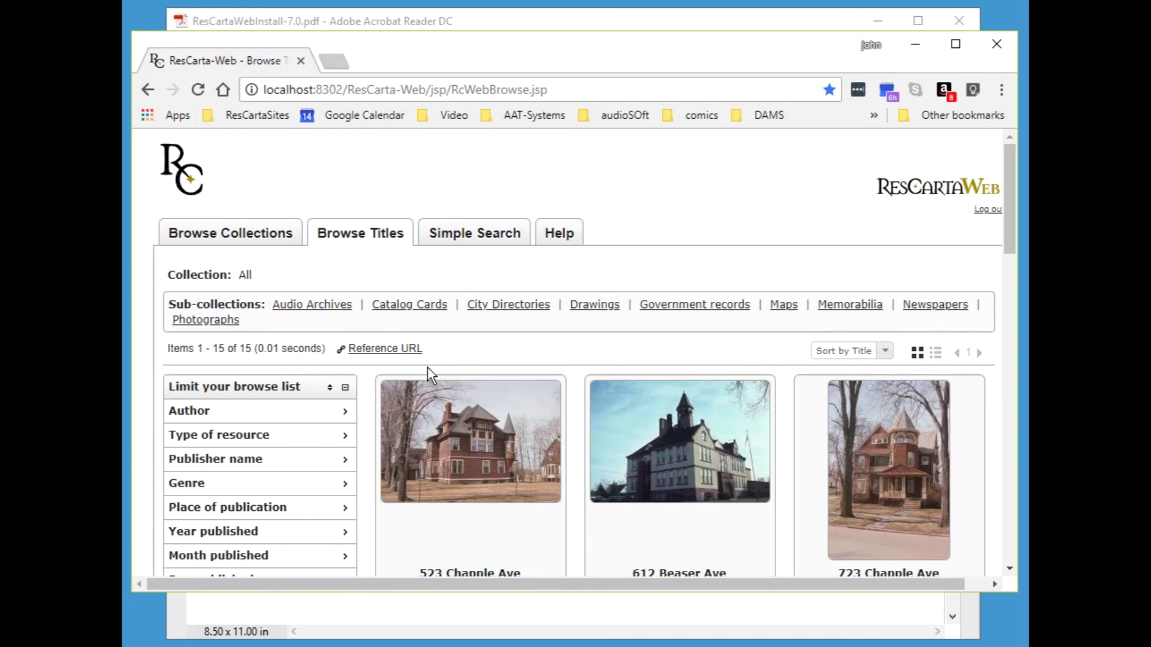
left_click(266, 237)
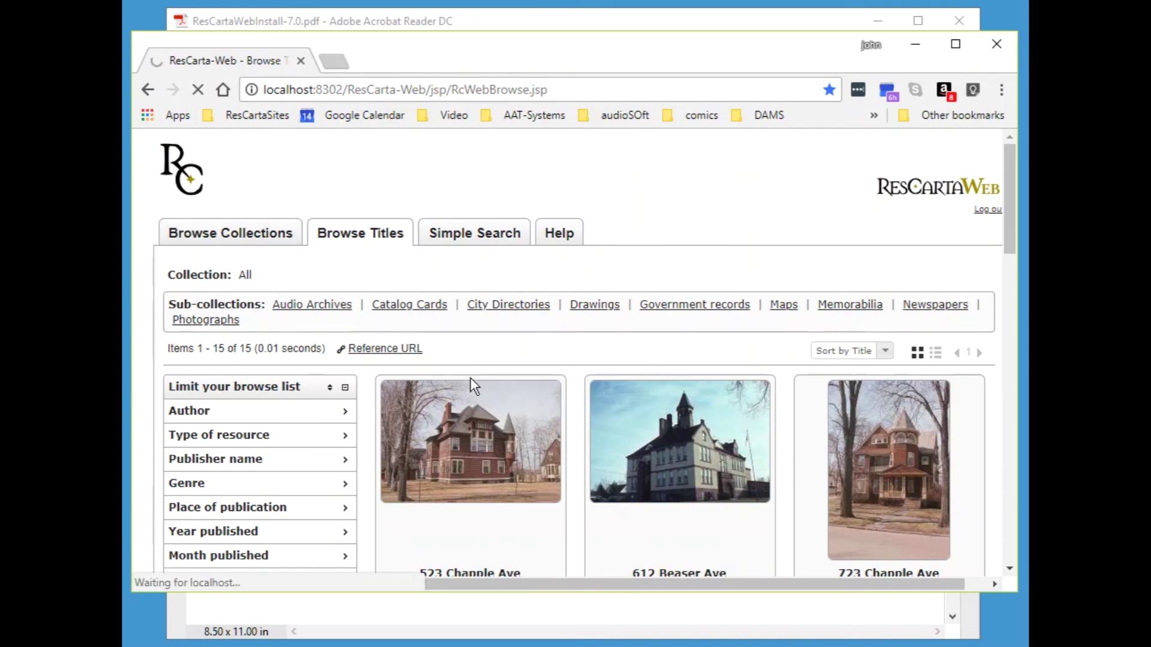
scroll(447, 365, "down", 6)
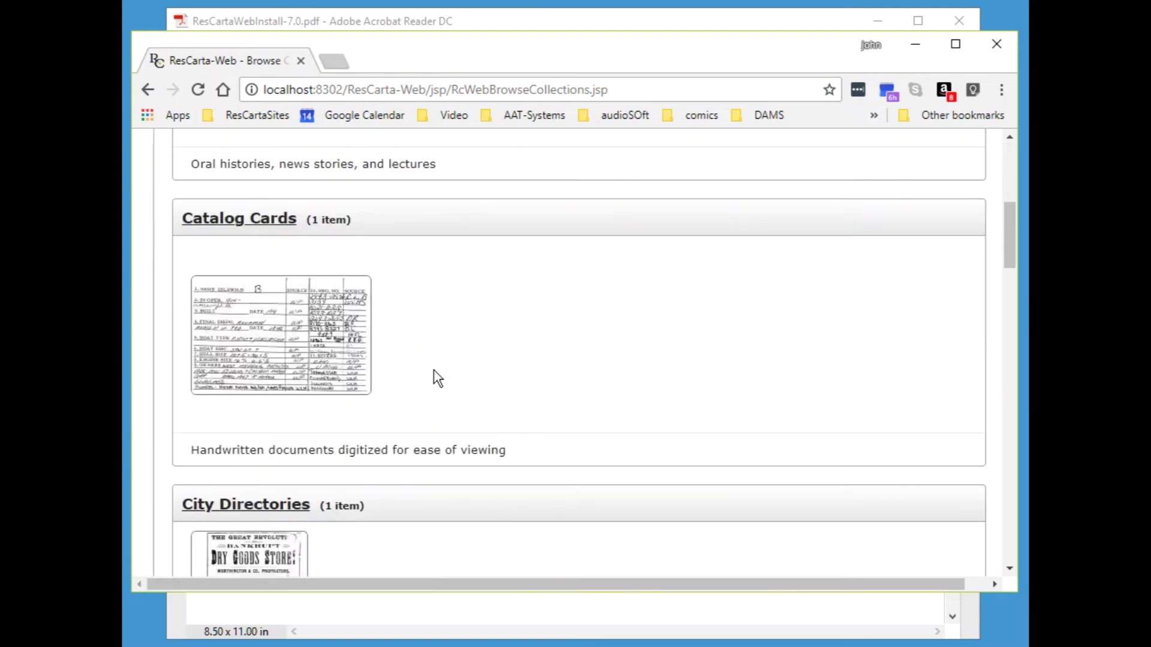
scroll(434, 374, "down", 11)
scroll(436, 380, "up", 20)
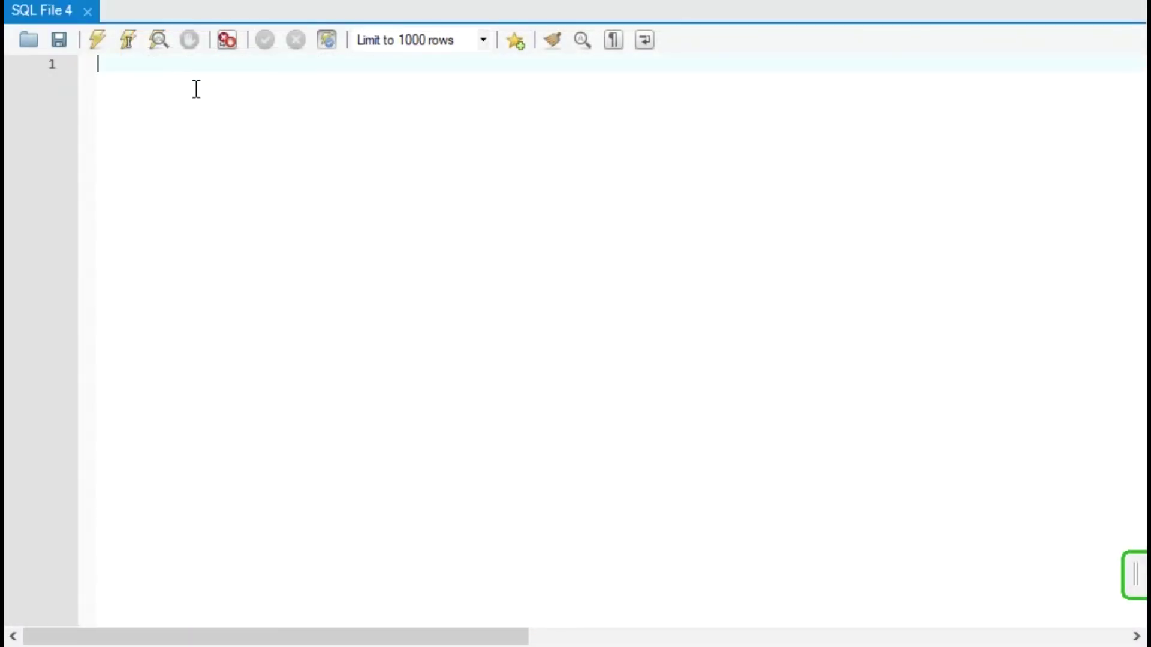
- Run 'use rcusers; show tables;' to list the user_roles and users tables
type("use rcuse")
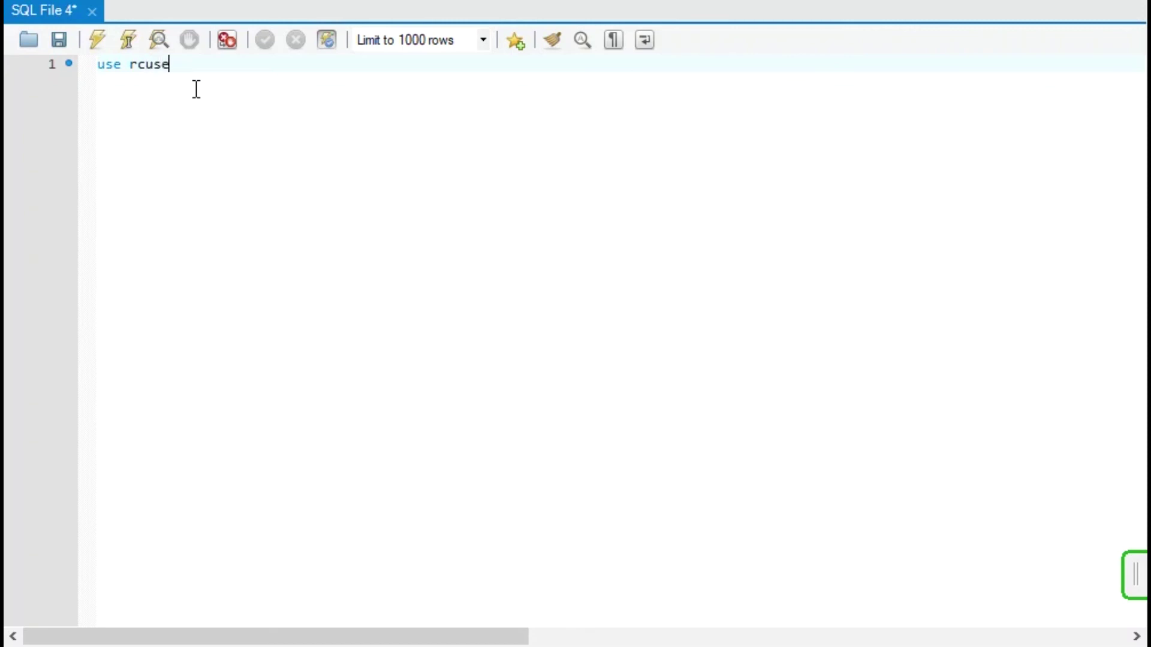
type("rs;")
key("Return")
type("show tabl")
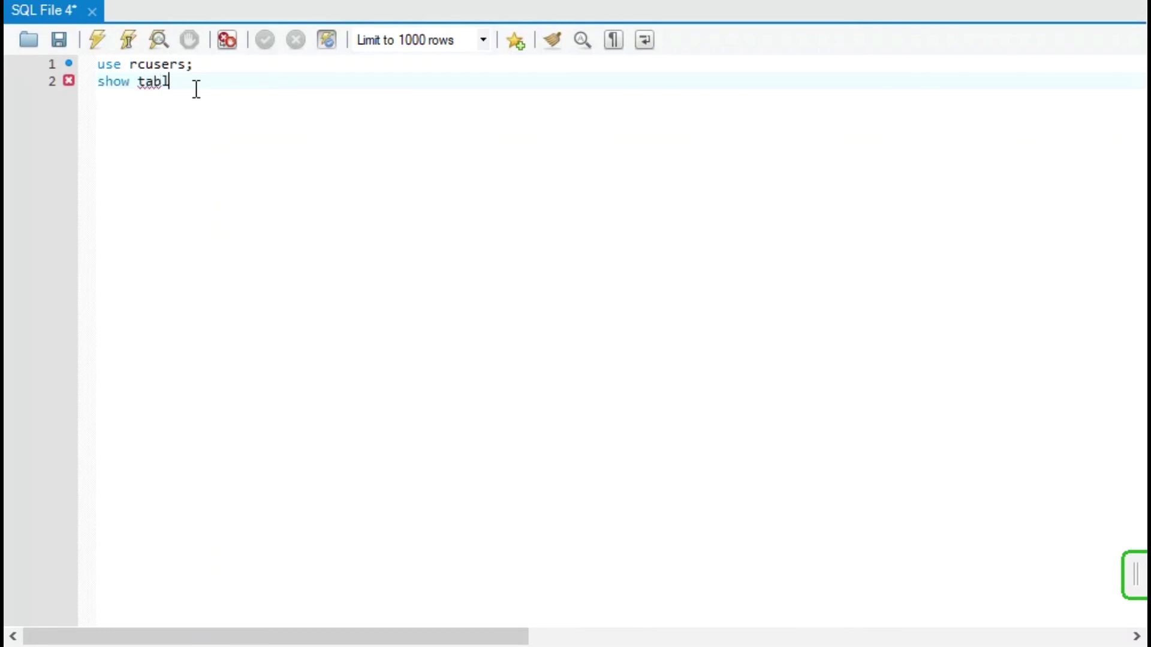
type("es;")
left_click(198, 87)
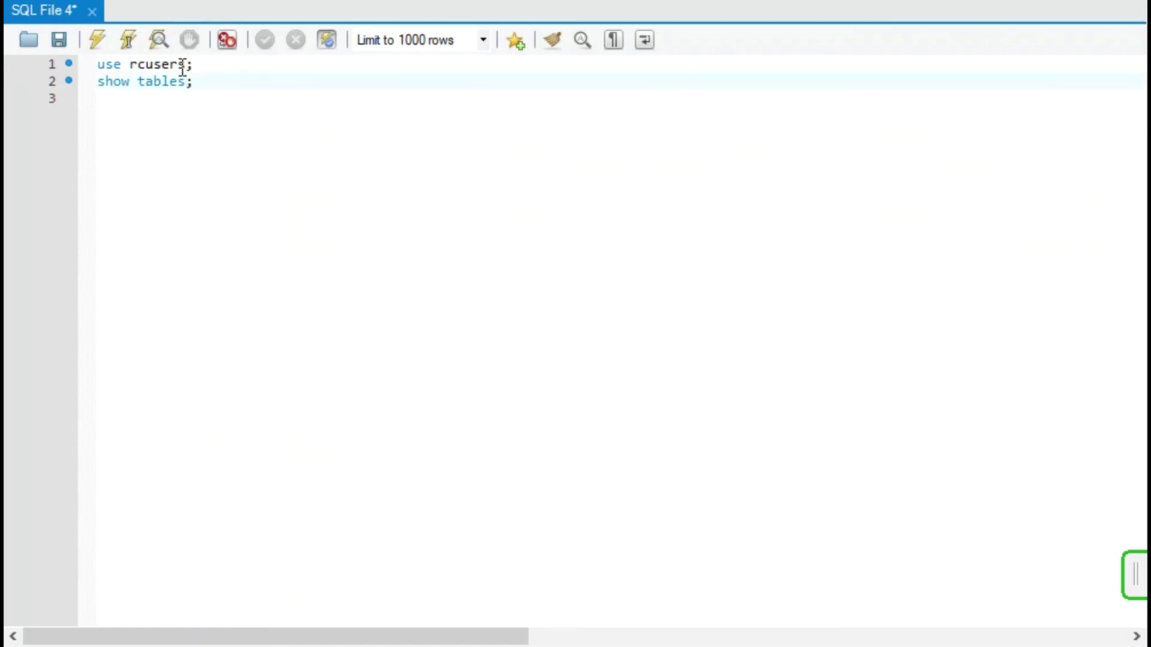
left_click(99, 38)
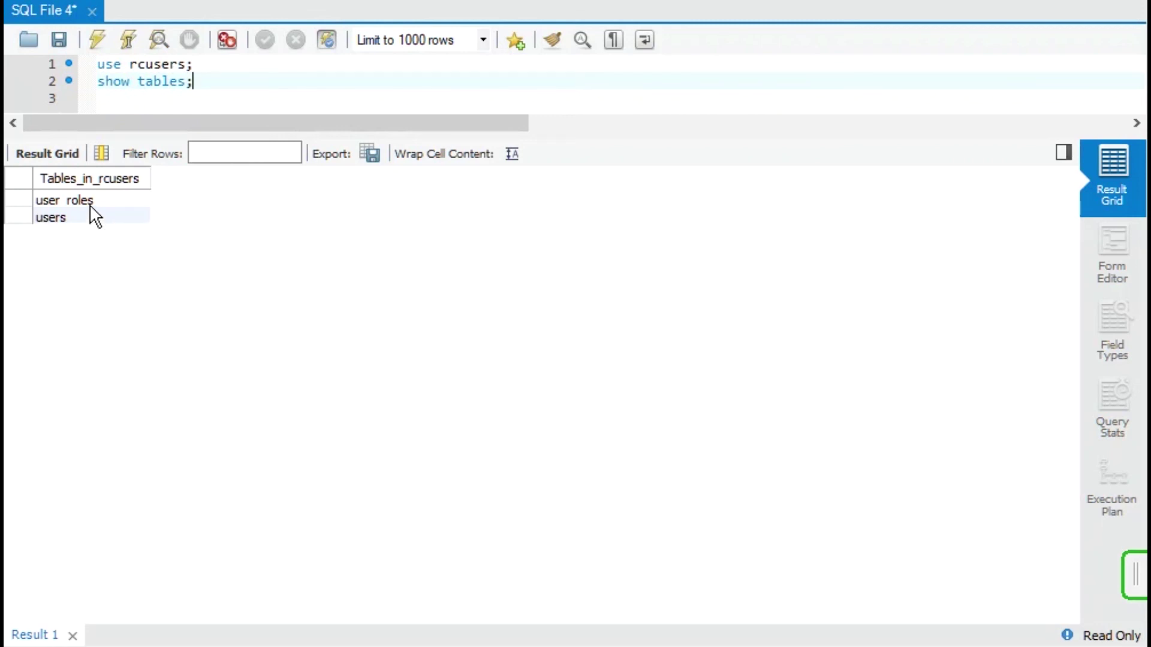
- Run 'select * from users;' to show the three user accounts
left_click(119, 100)
type("select * from ")
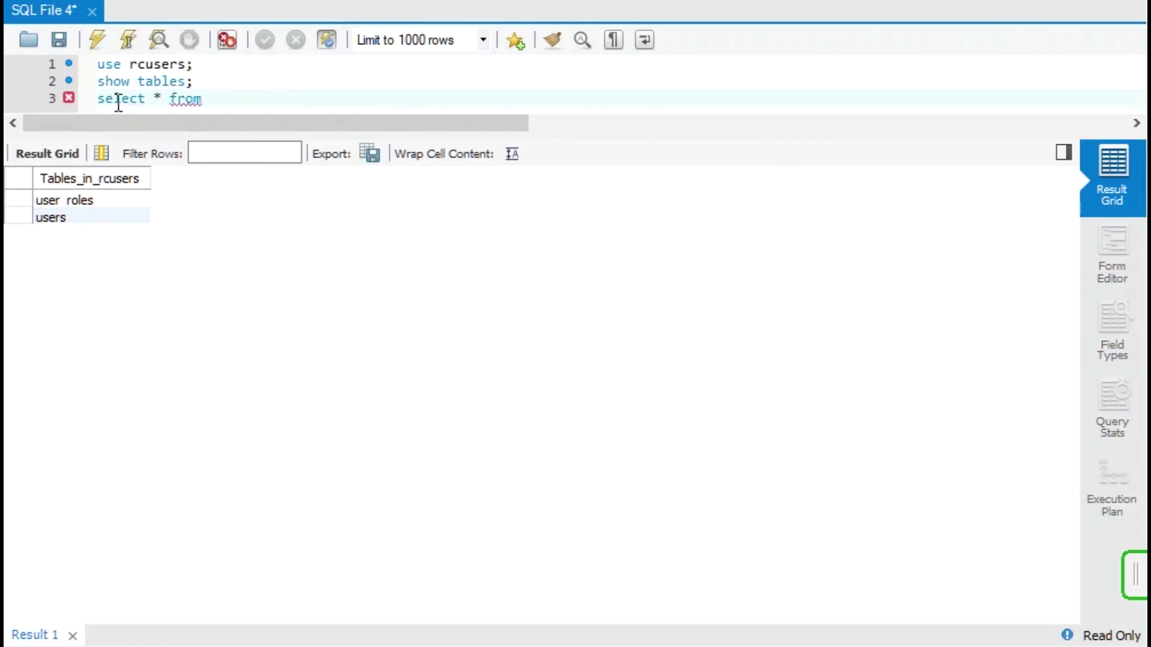
type("users;")
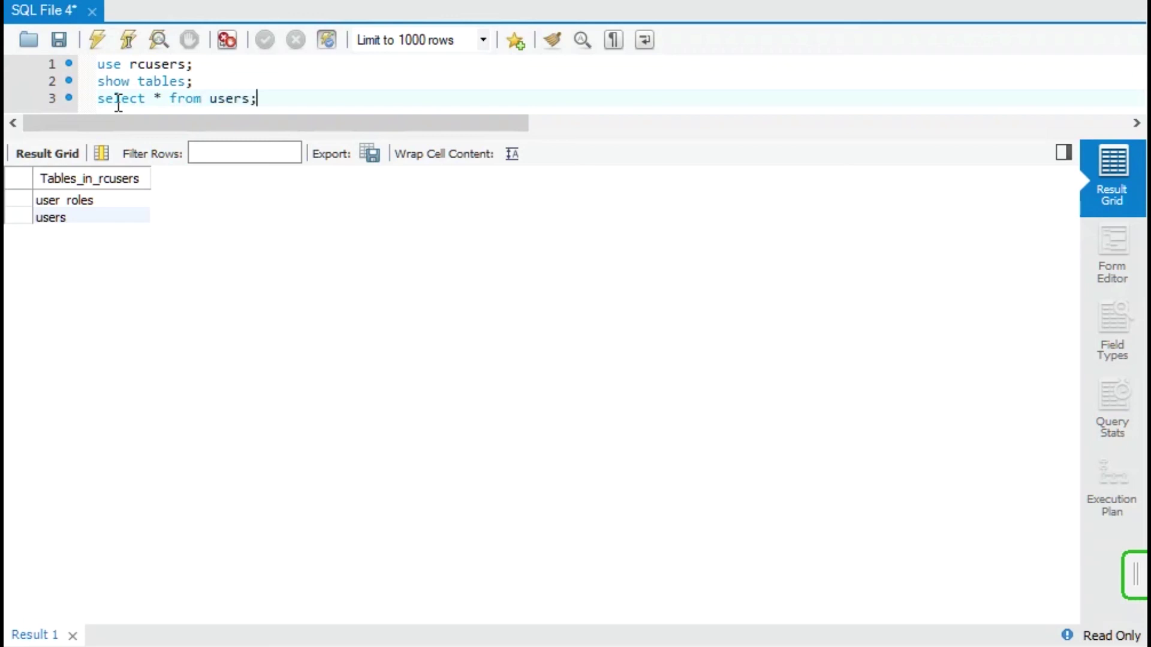
left_click(97, 39)
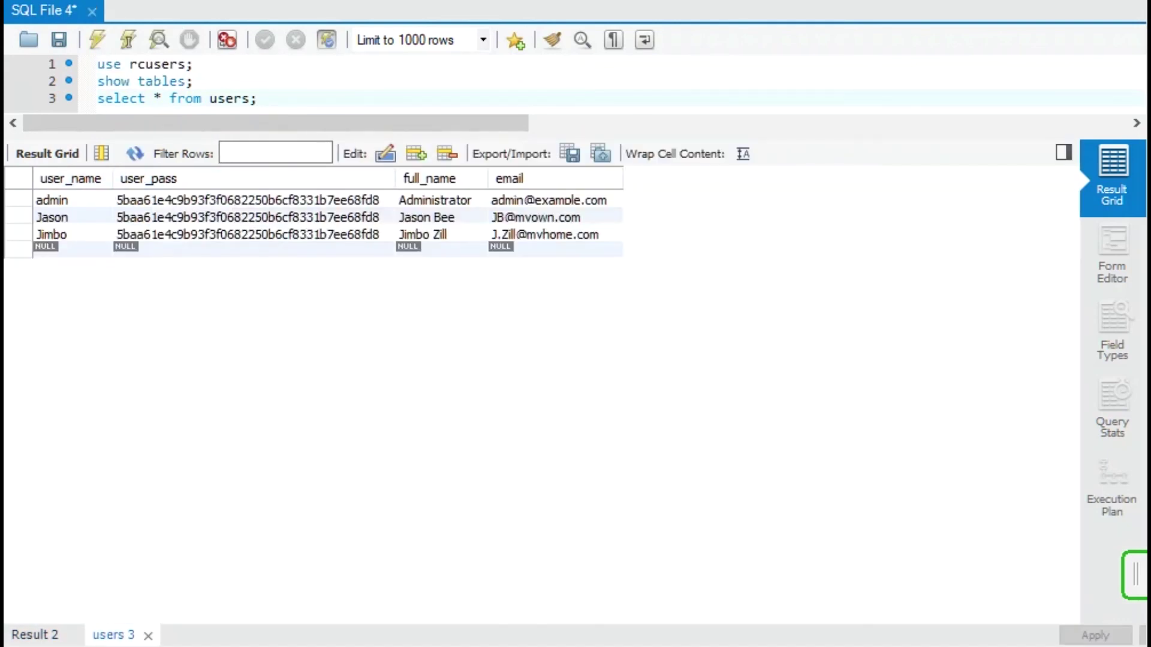